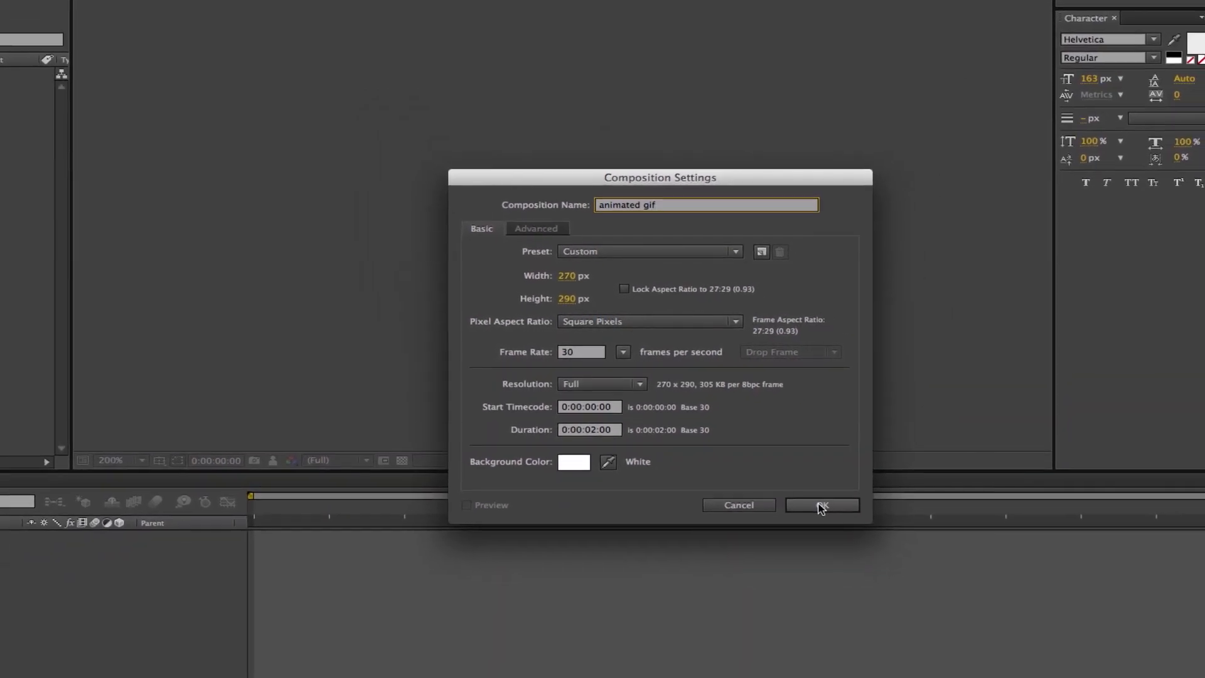
Create the 270 x 290 px, 30 fps, two-second composition "animated gif" with a white background and add a shape layer to it.
click(816, 502)
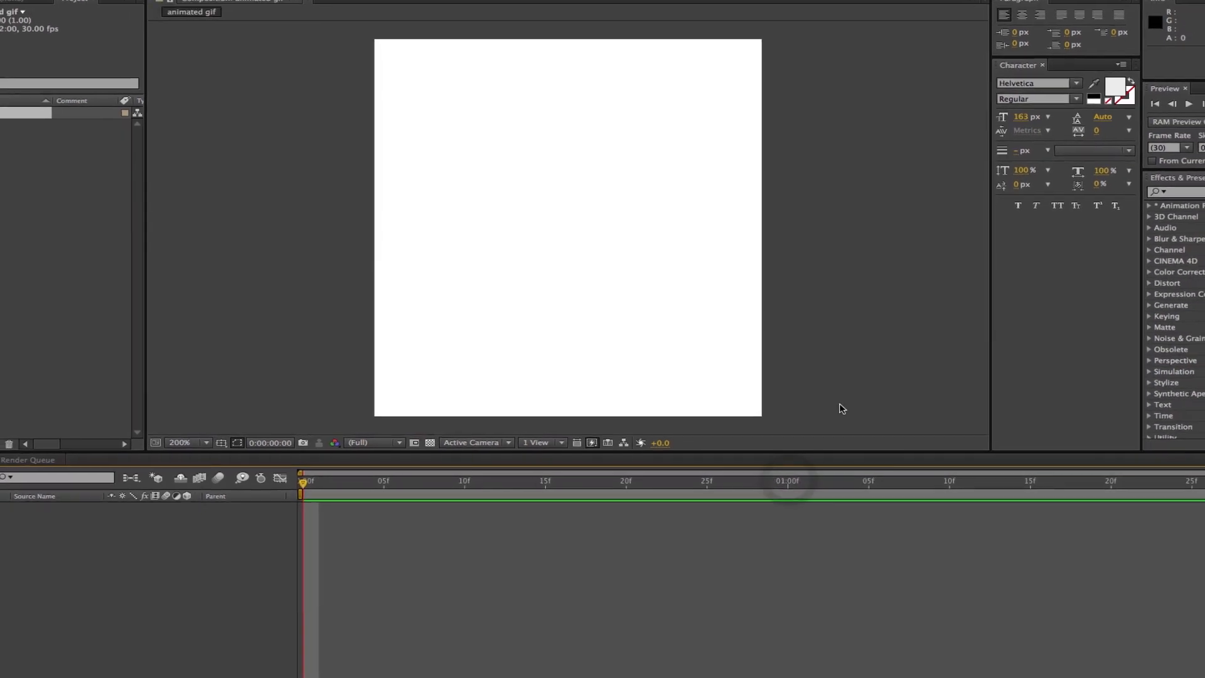
click(81, 182)
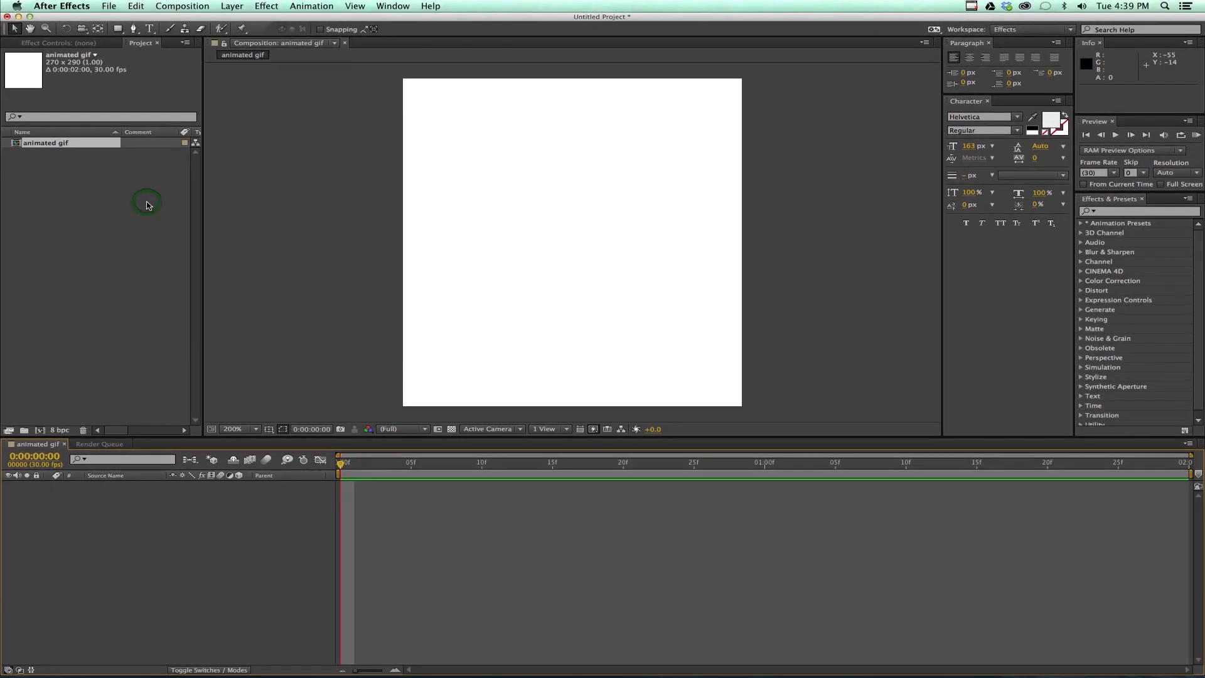
click(230, 7)
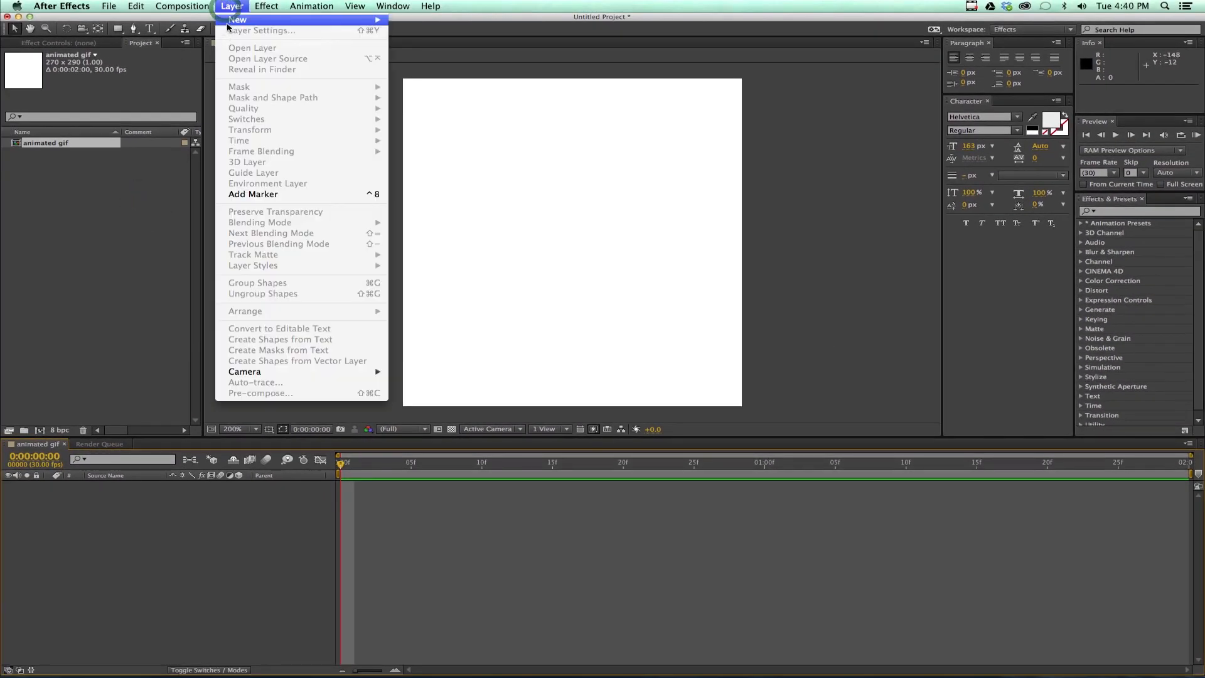
mouse_move(228, 22)
click(439, 76)
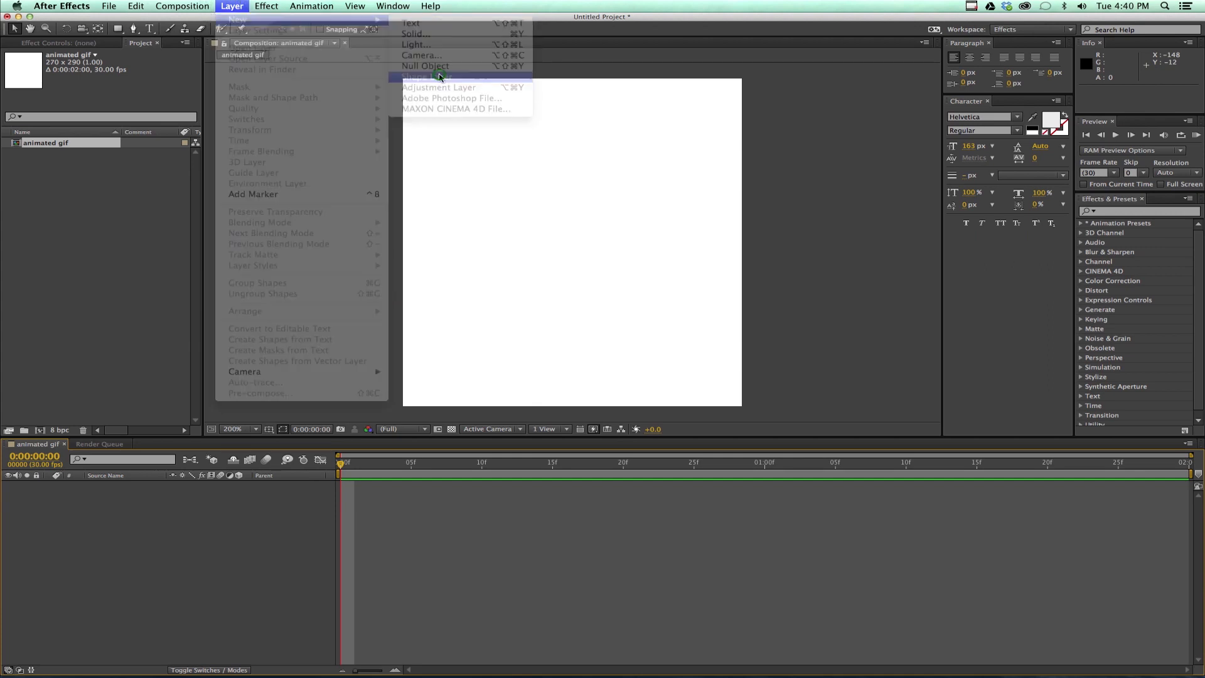
Choose the Ellipse Tool and set the shape fill color to yellow, FFCF00.
click(119, 31)
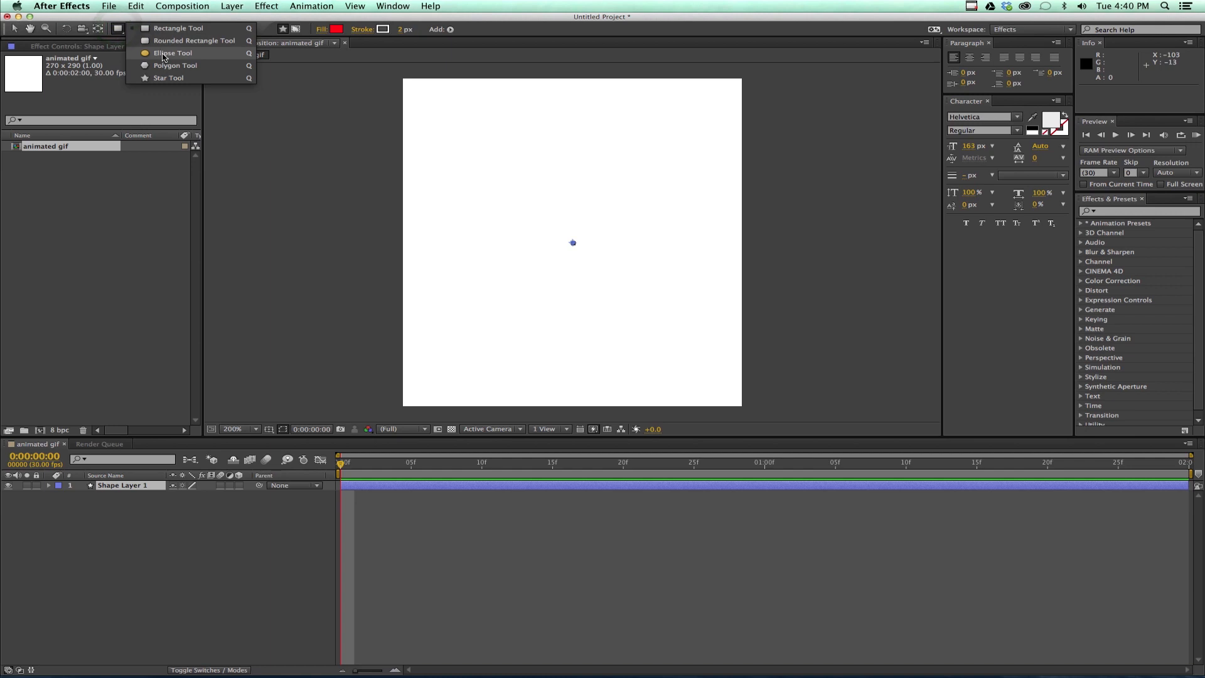
click(164, 54)
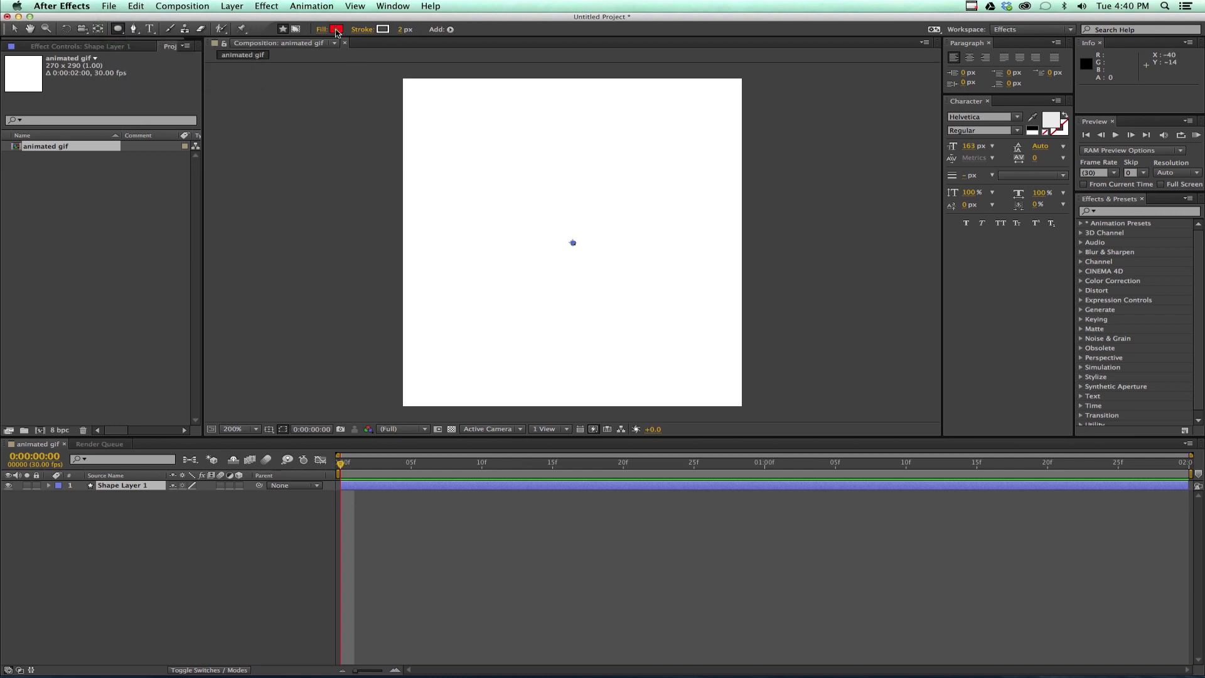
click(336, 30)
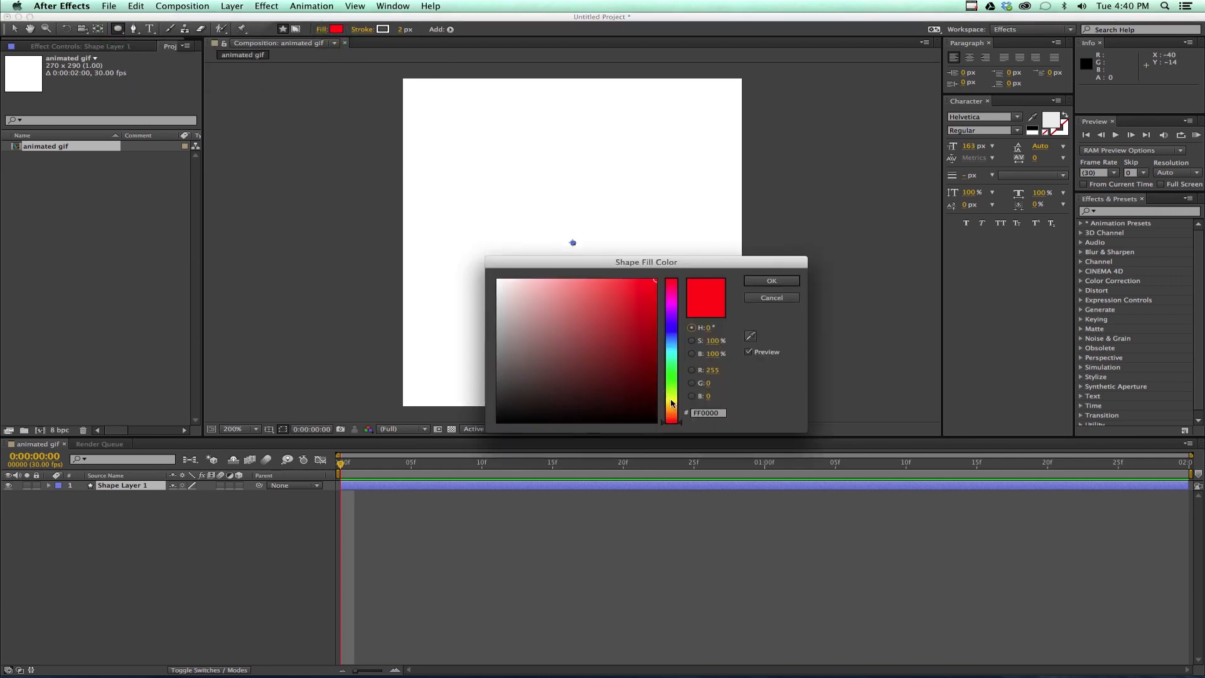
click(671, 402)
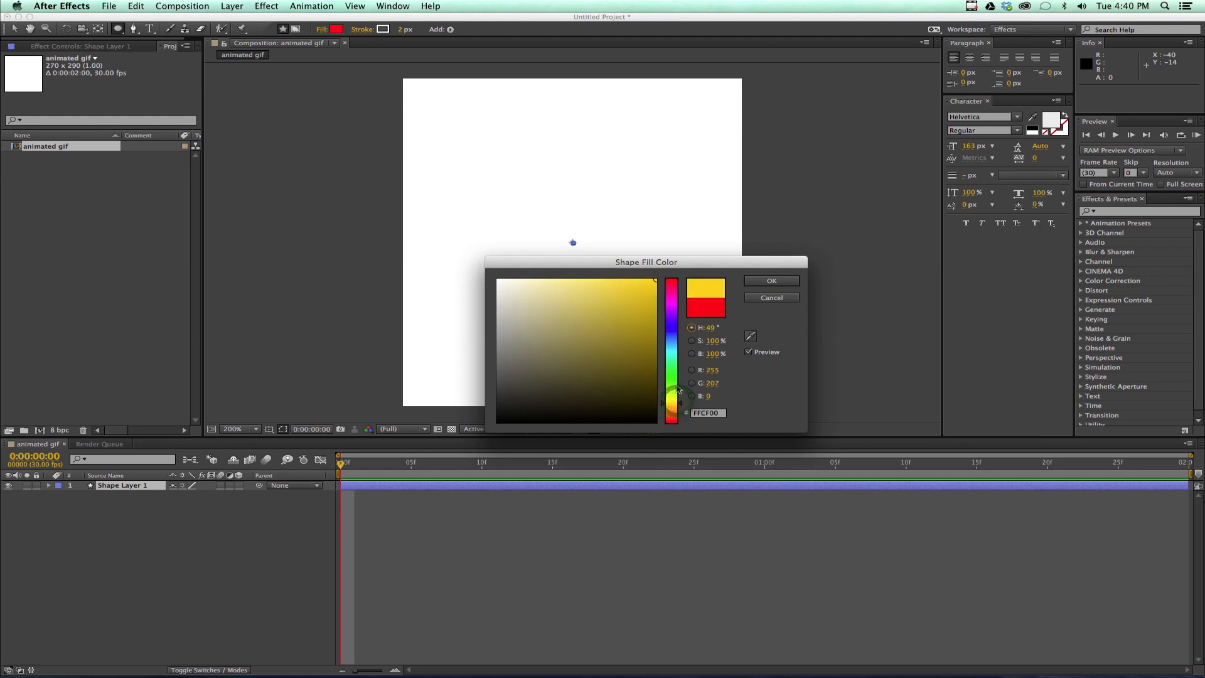
click(760, 282)
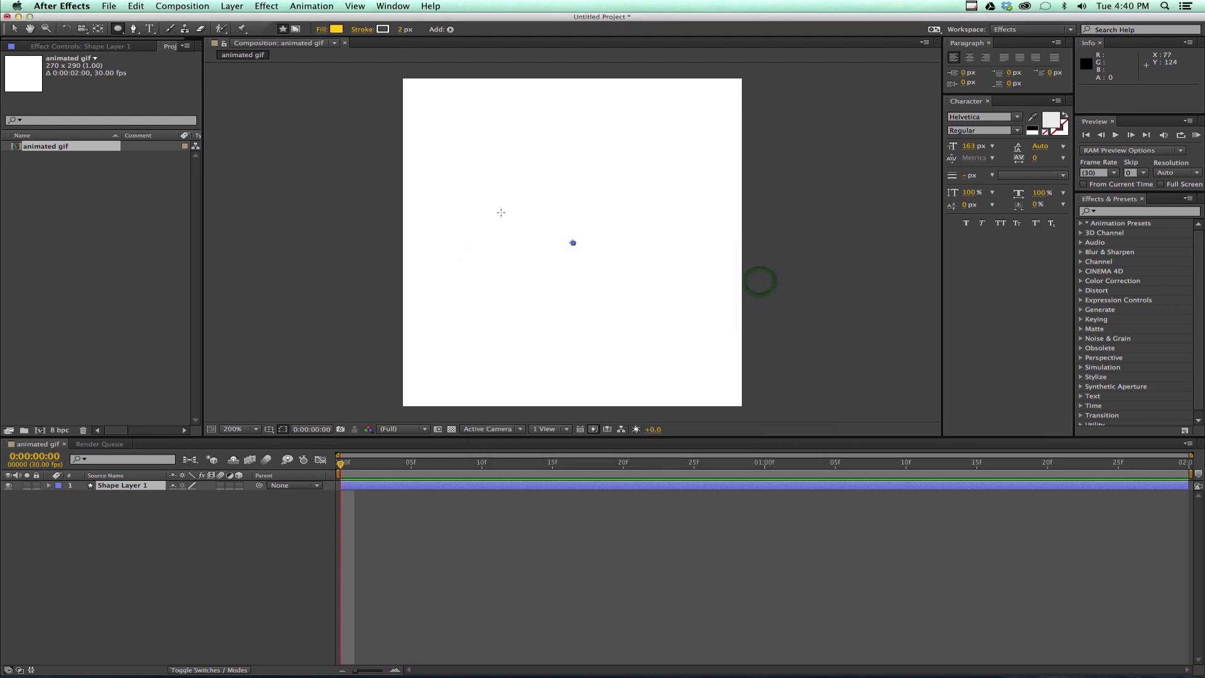
Draw a yellow circle about 153 px wide near the canvas centre and move it slightly up and to the right.
drag(469, 156, 661, 270)
key(shift)
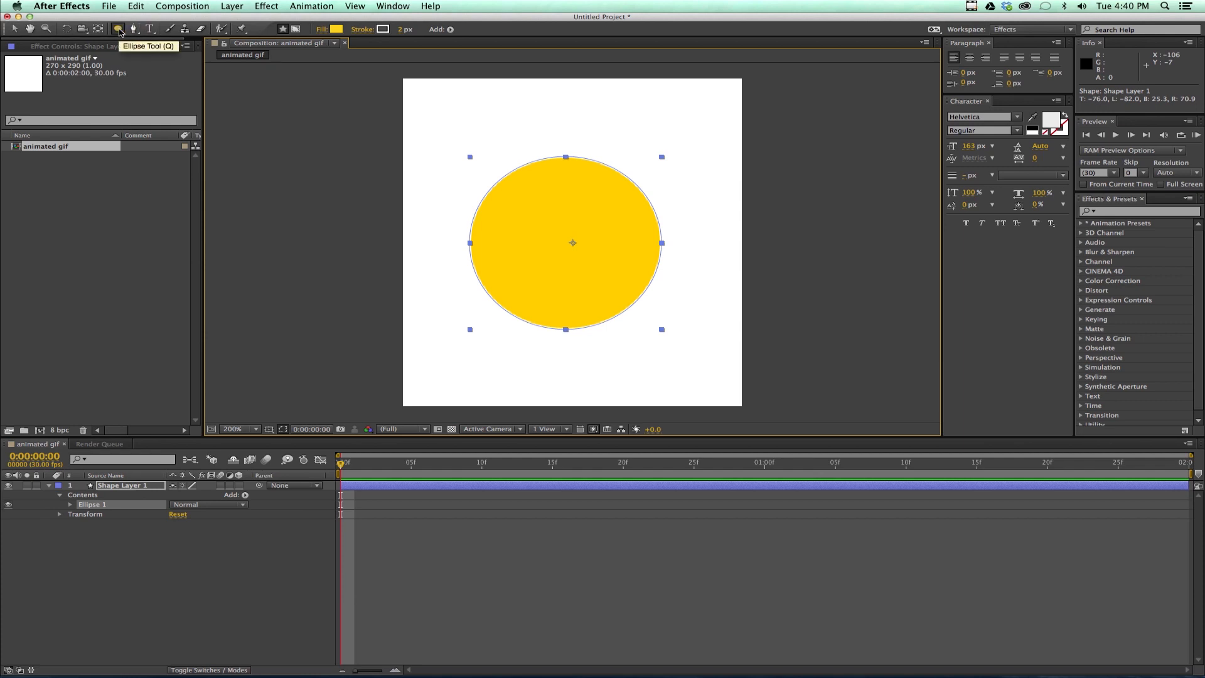
click(15, 29)
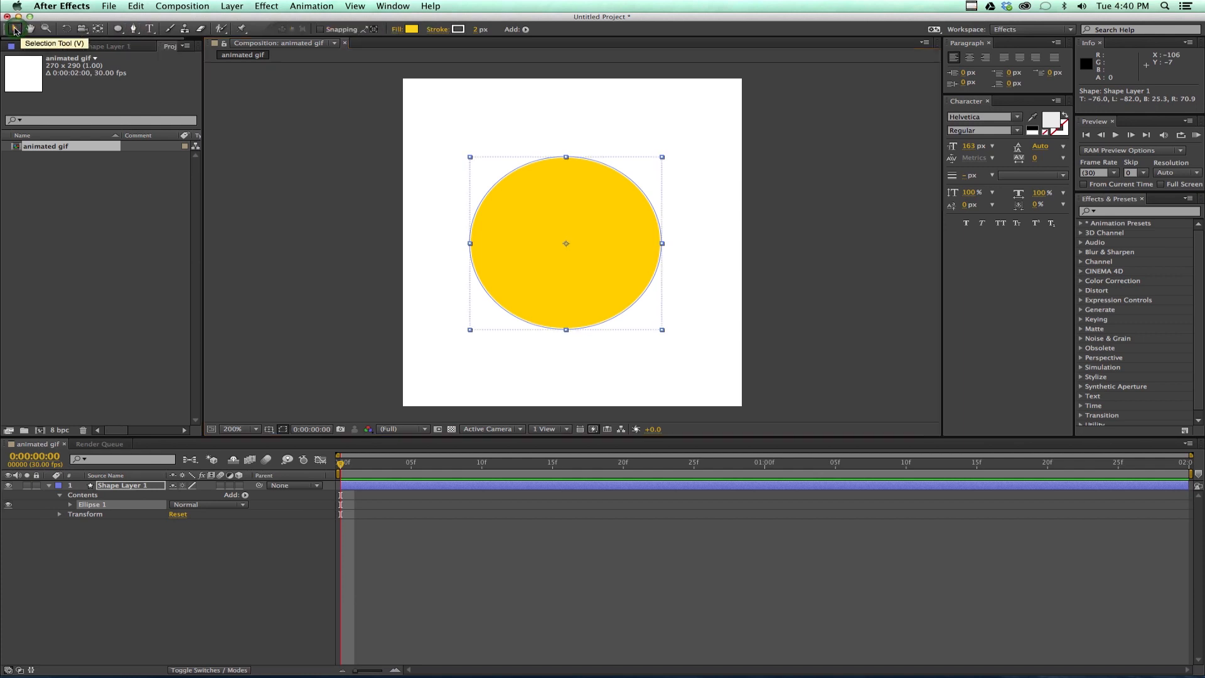
drag(529, 198, 545, 188)
click(59, 515)
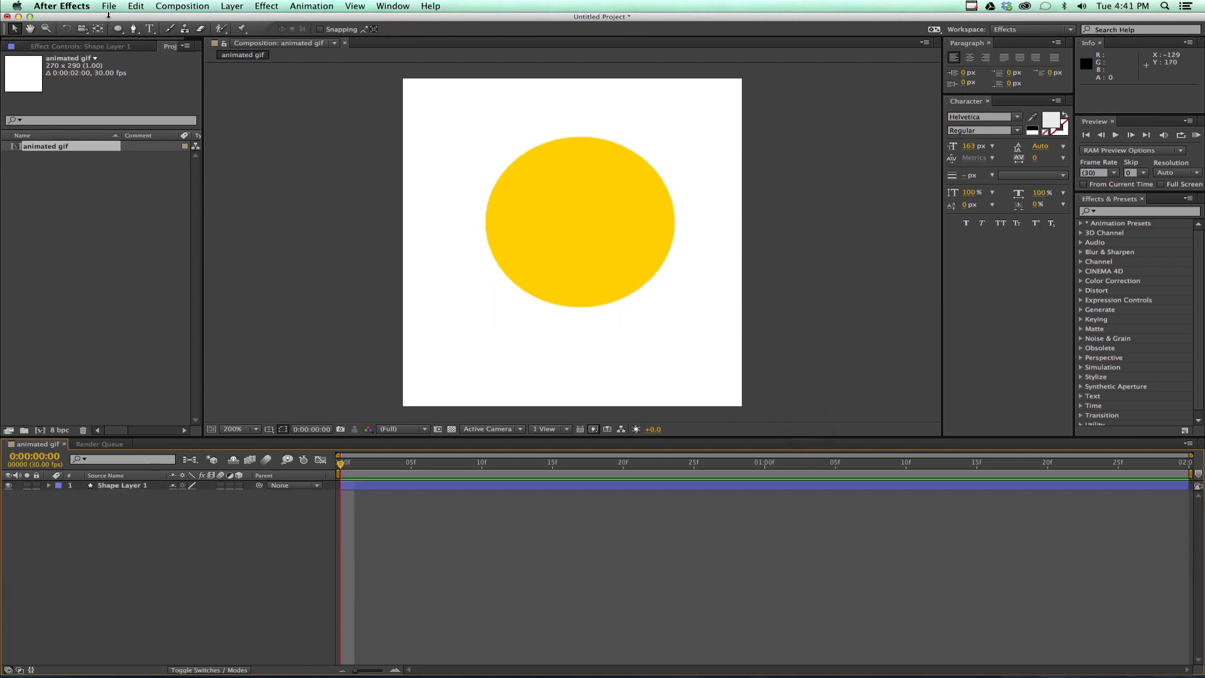
Save the project as animated-gif.
click(108, 8)
click(117, 90)
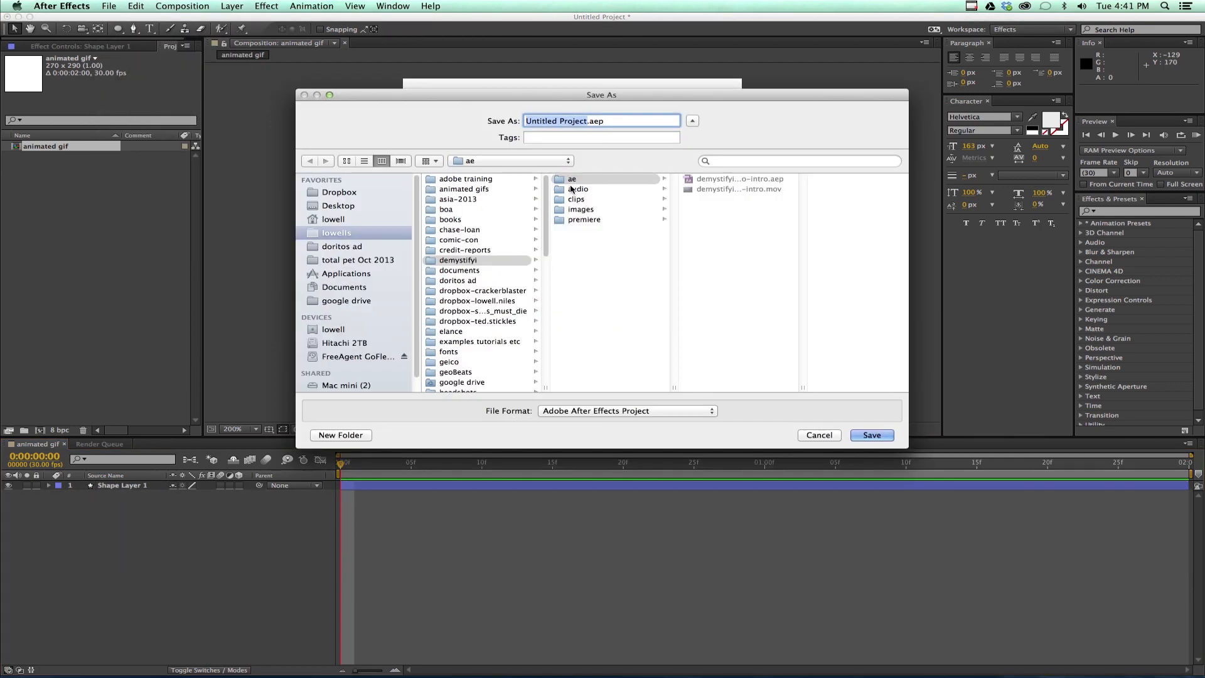
text(animated-gif)
click(871, 435)
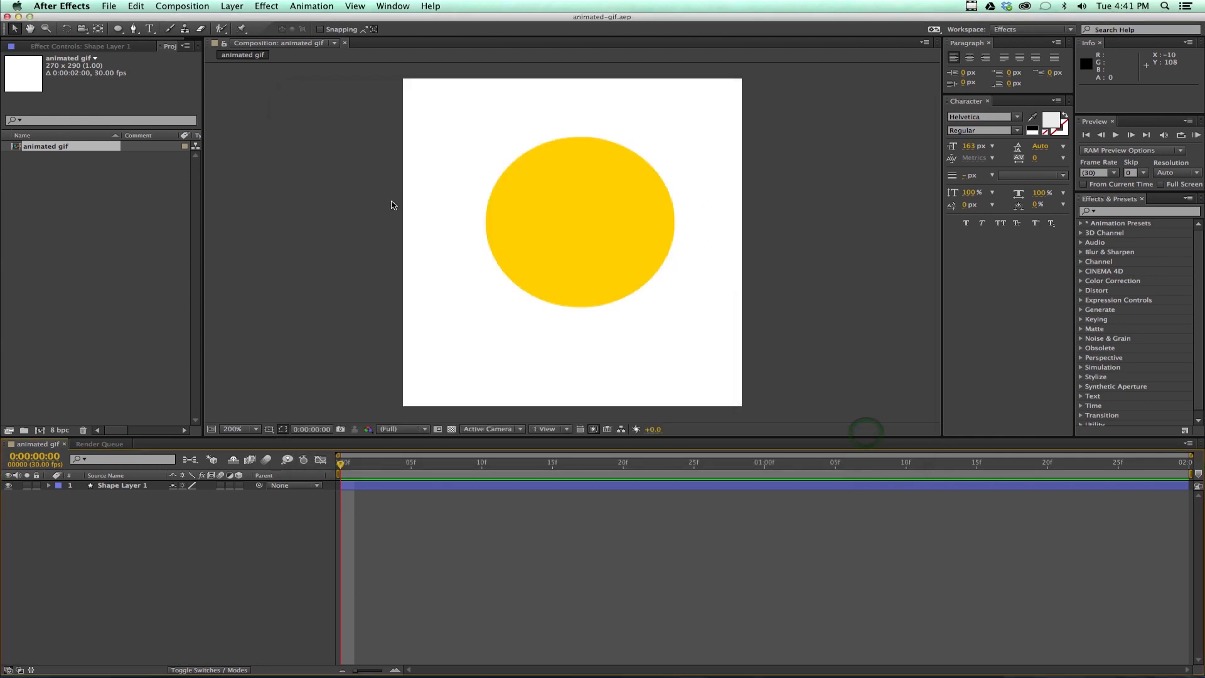
Add a second shape layer above the yellow circle's layer.
key(super+a)
key(g)
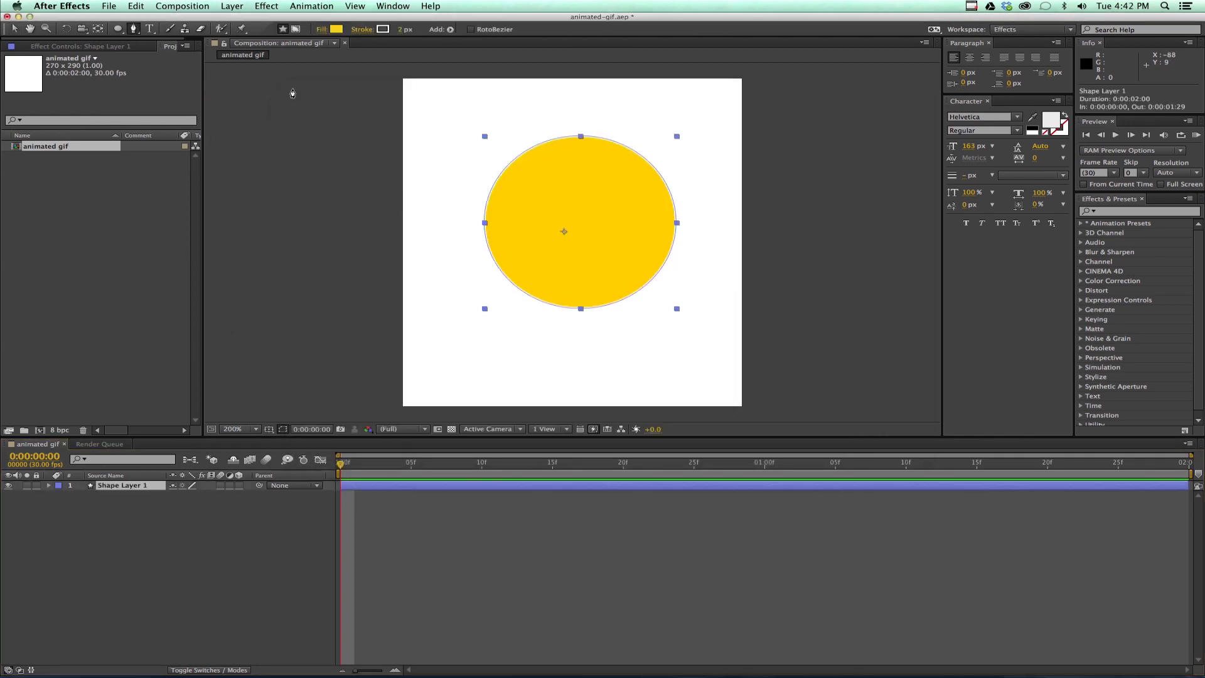
click(231, 5)
mouse_move(231, 21)
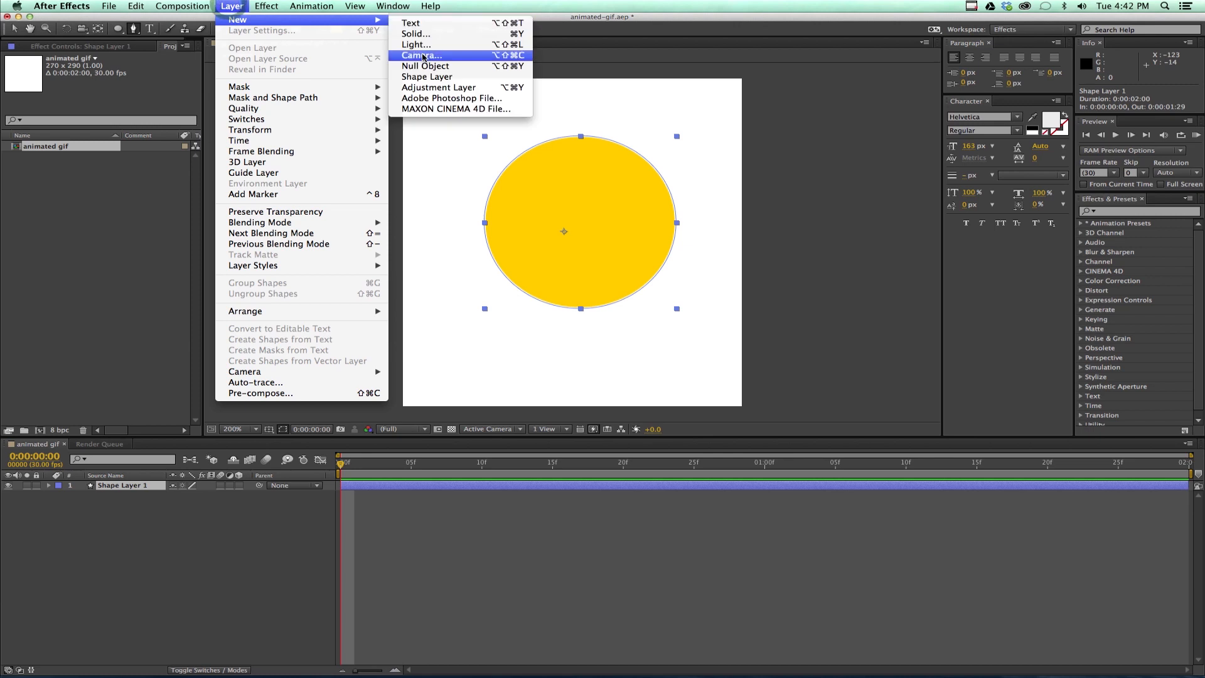
click(427, 76)
Set both the shape fill and the stroke color to white, FFFFFF.
click(337, 29)
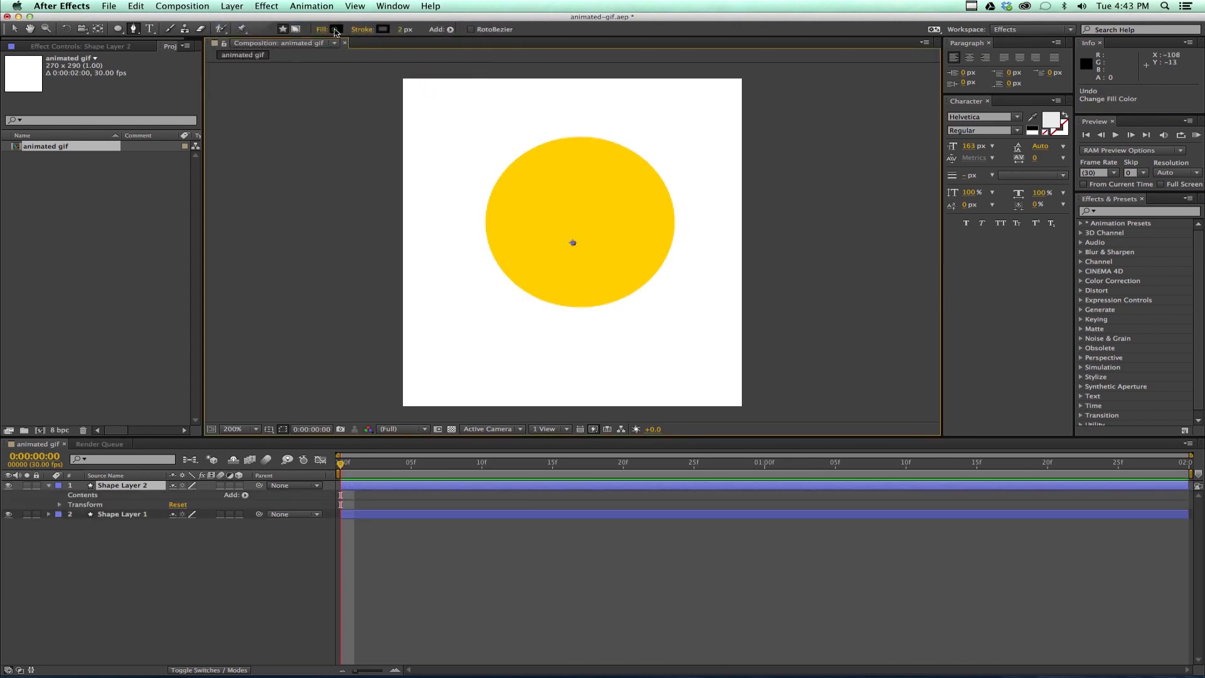
drag(580, 347, 462, 266)
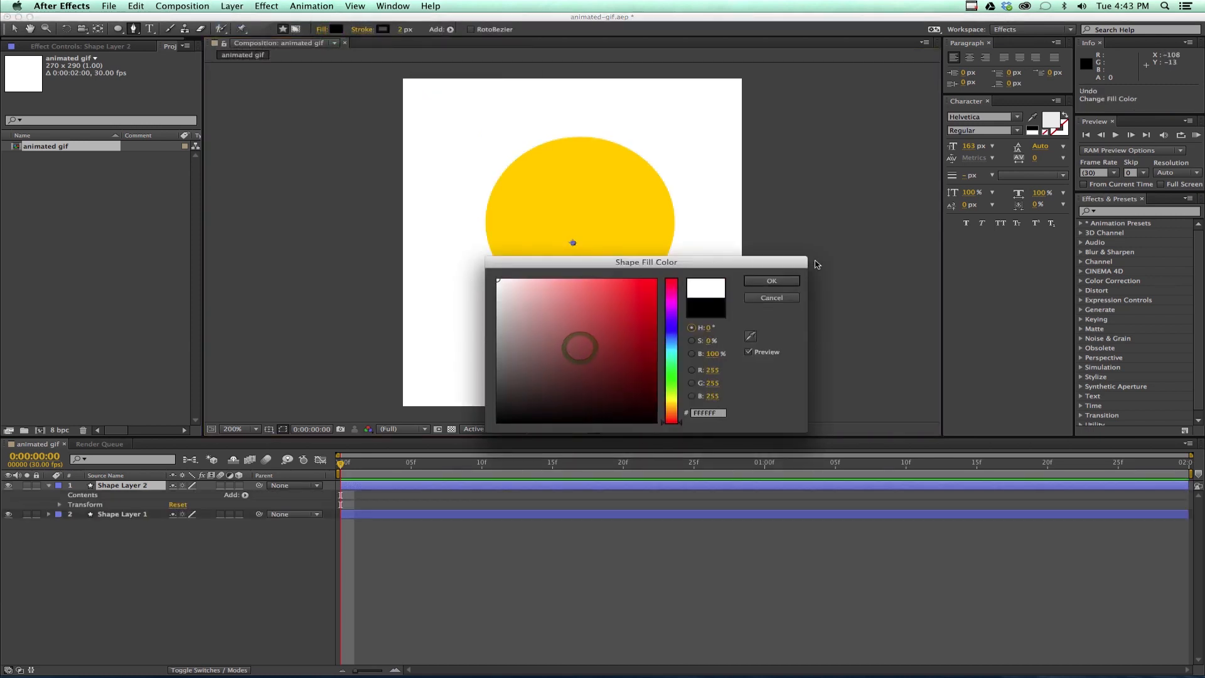
click(772, 282)
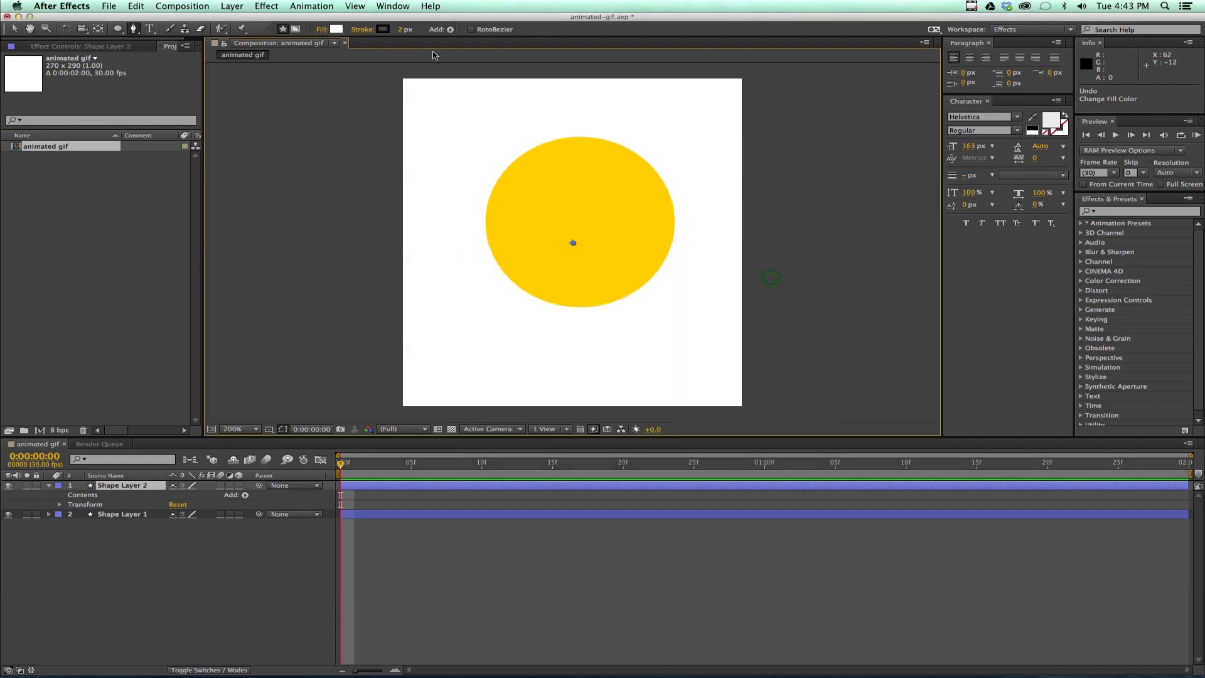
click(382, 29)
drag(557, 315, 443, 261)
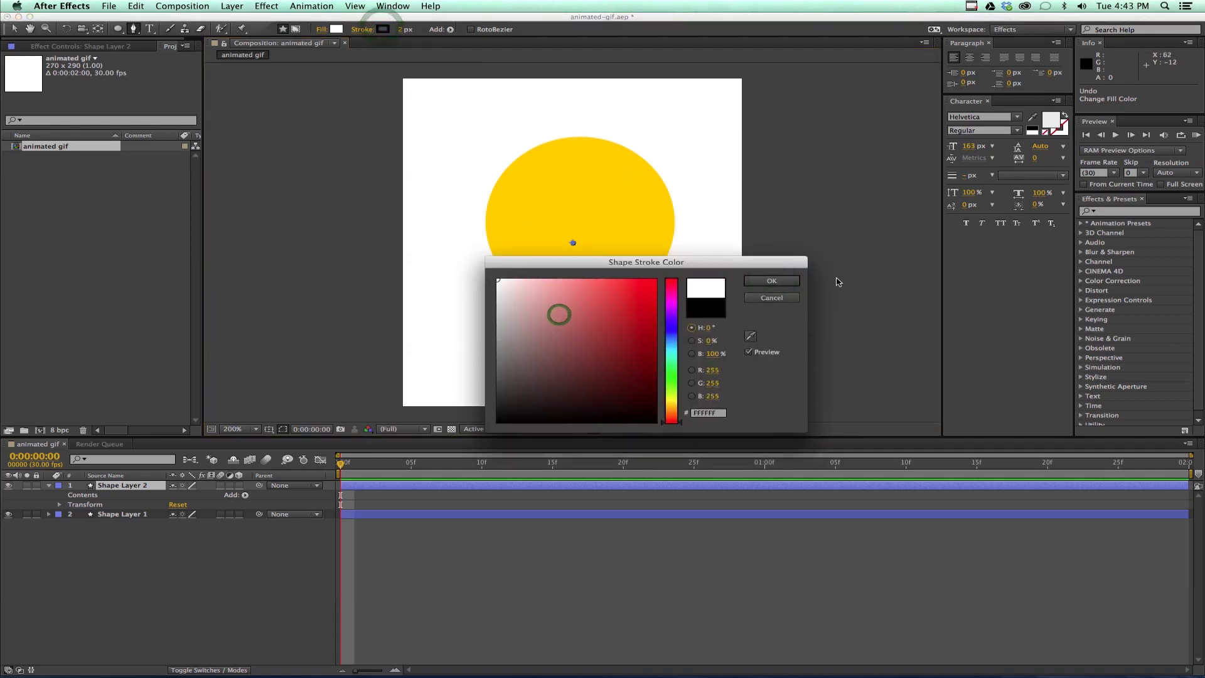
click(792, 284)
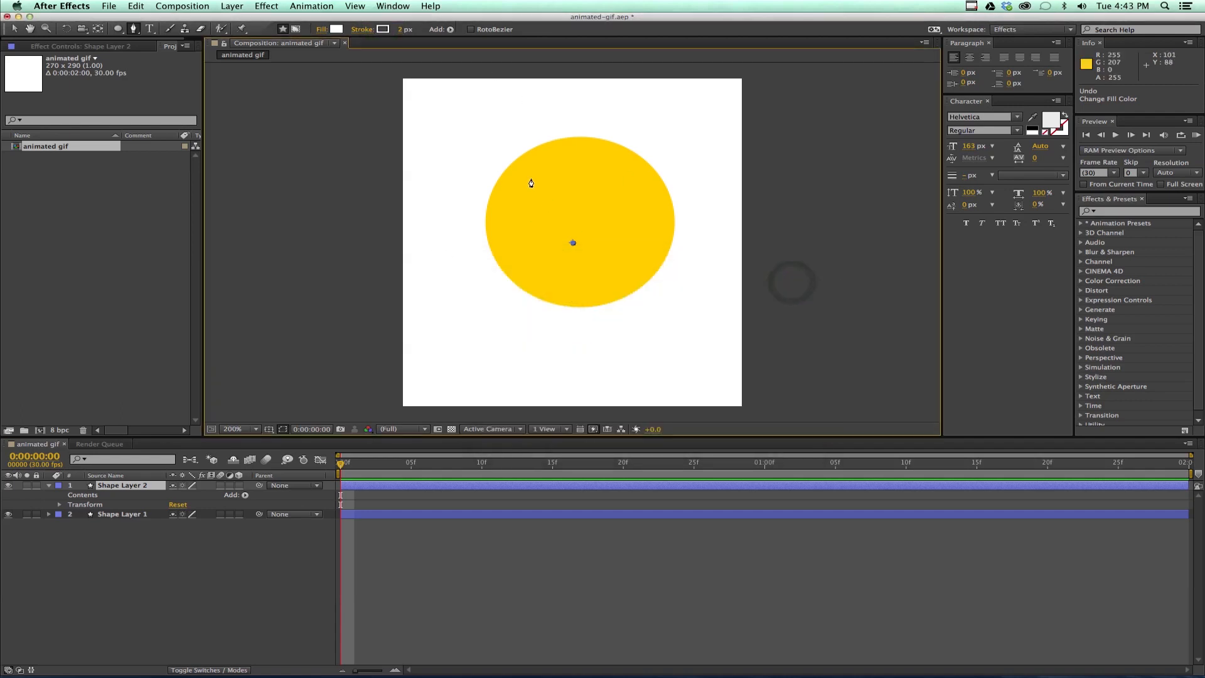
Draw two white oval eyes side by side on the upper half of the yellow circle with the Ellipse Tool.
drag(118, 29, 161, 60)
mouse_move(535, 182)
mouse_down()
mouse_move(578, 221)
mouse_move(576, 204)
mouse_move(612, 186)
mouse_move(648, 207)
mouse_move(593, 205)
mouse_move(654, 204)
mouse_up()
key(super+z)
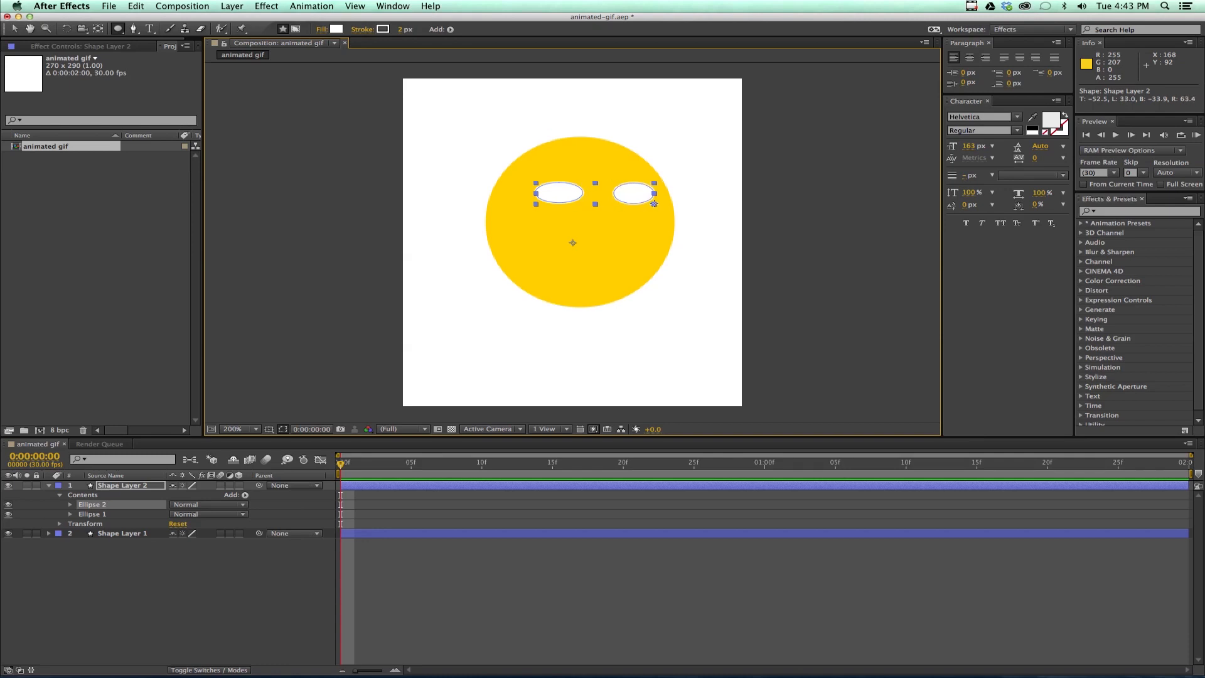
click(49, 485)
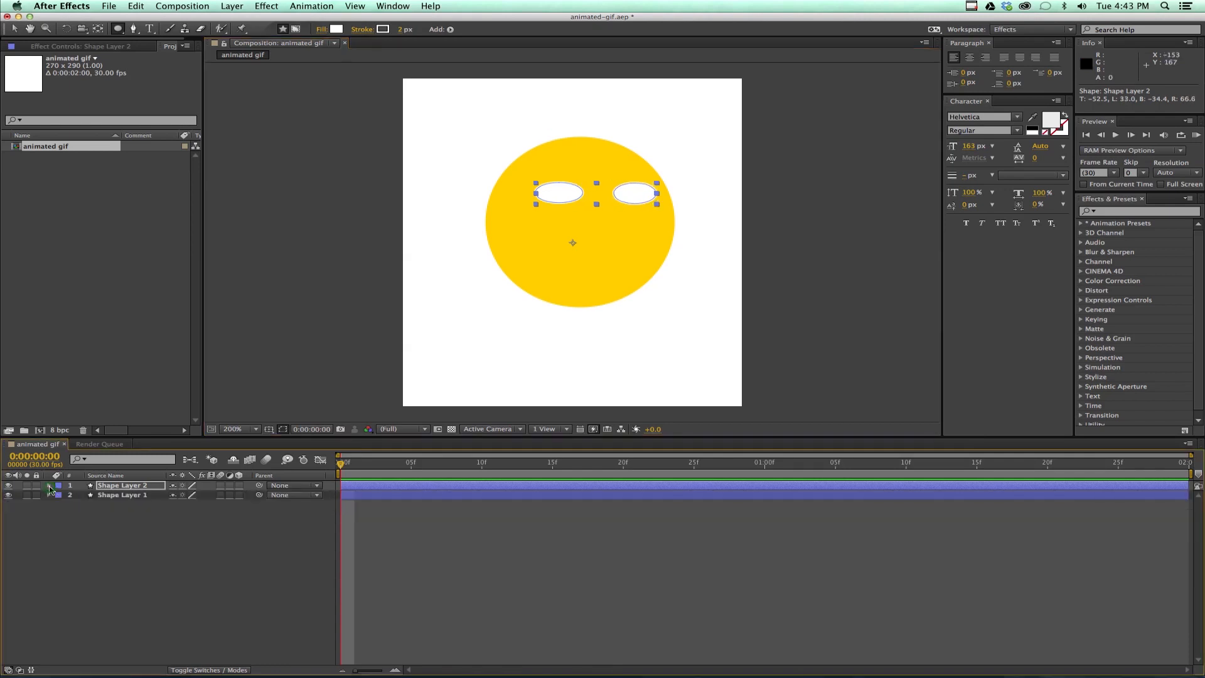
Add a third shape layer above the layer holding the white ovals.
click(232, 6)
mouse_move(241, 19)
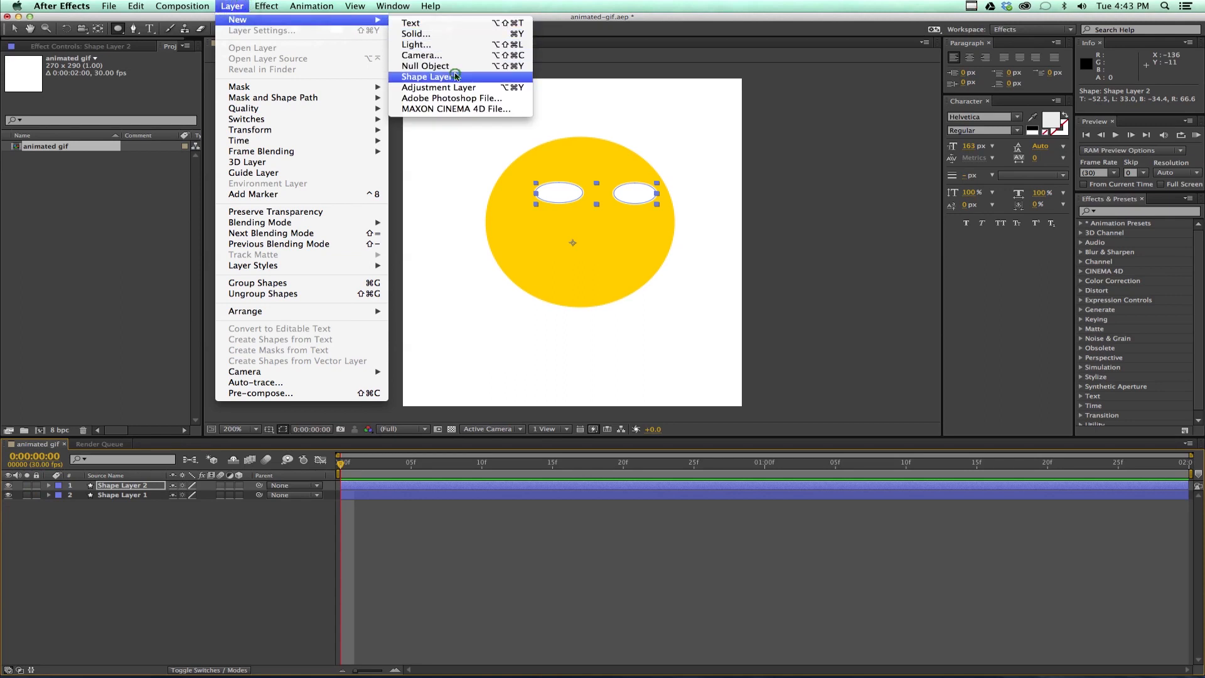
click(456, 77)
Rename the topmost shape layer as pupils.
double_click(123, 487)
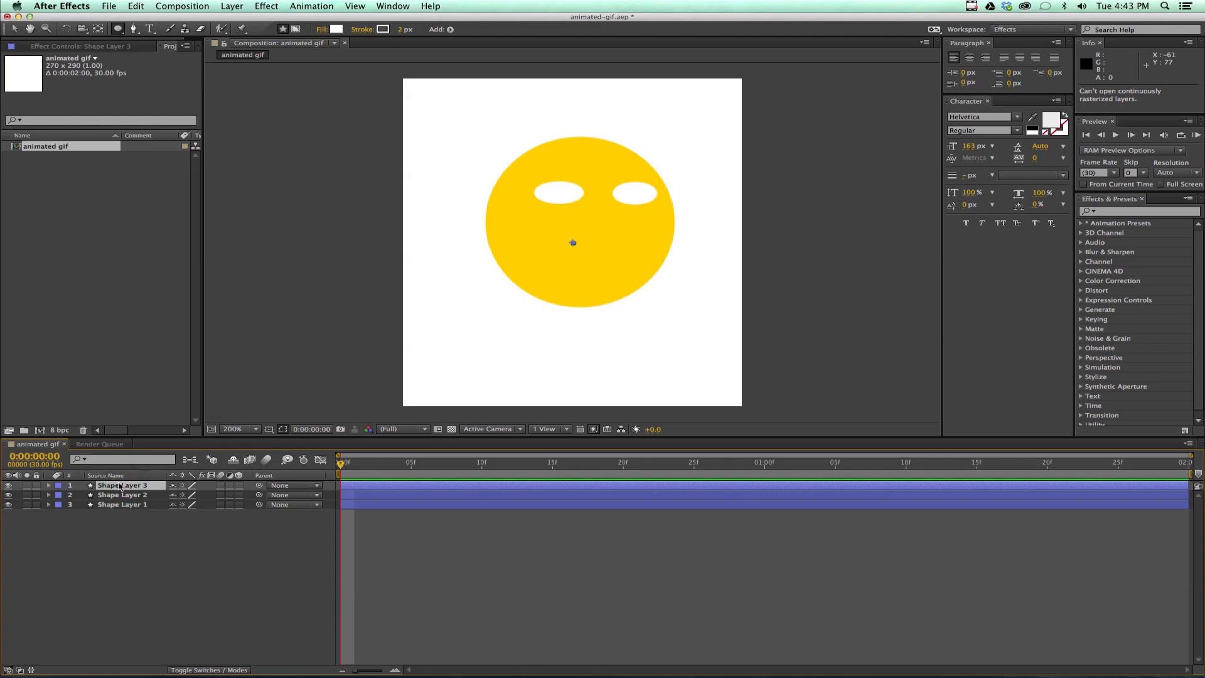
click(120, 494)
click(121, 486)
key(Return)
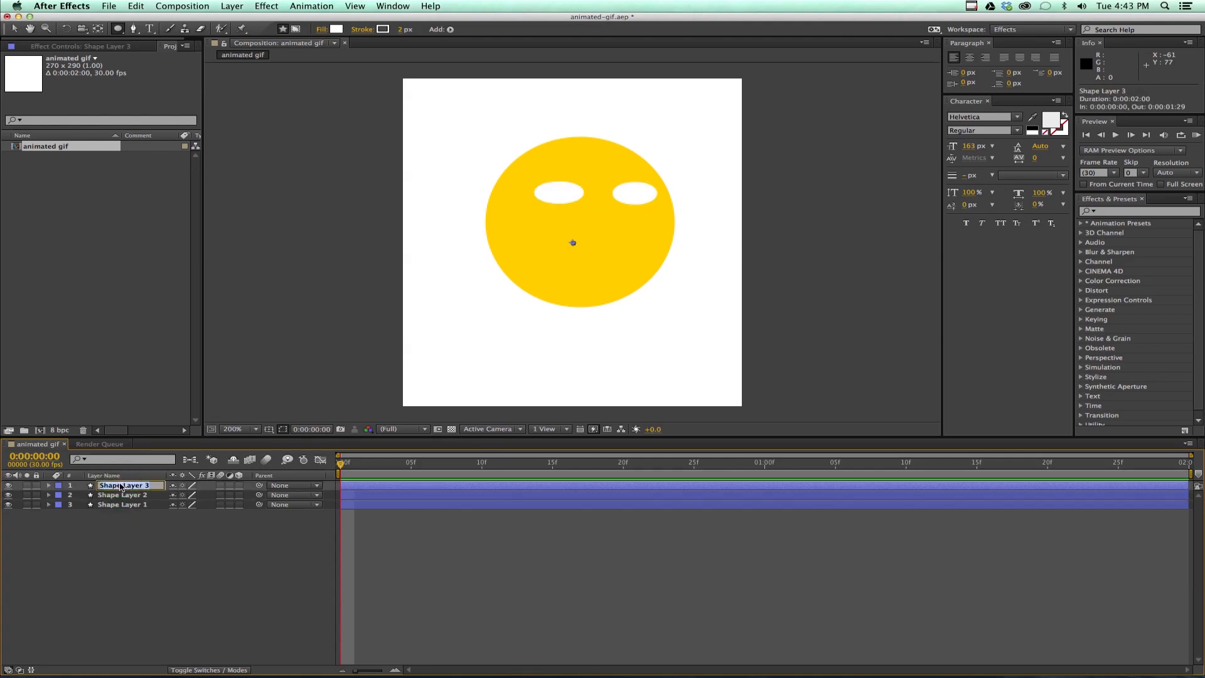
text(ey)
text(pils)
key(Return)
Rename the layer with the white ovals as eyes and the yellow circle's layer as head.
click(116, 496)
key(Return)
text(eyes)
key(Return)
click(116, 504)
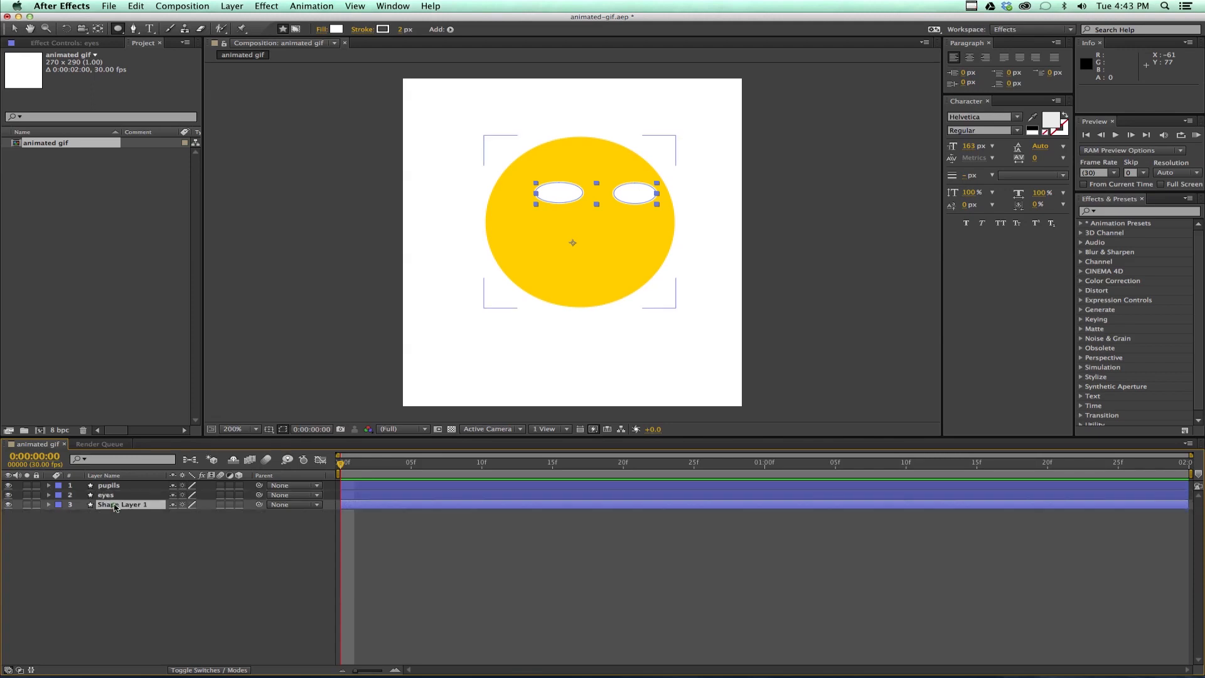
key(Return)
text(h)
key(Return)
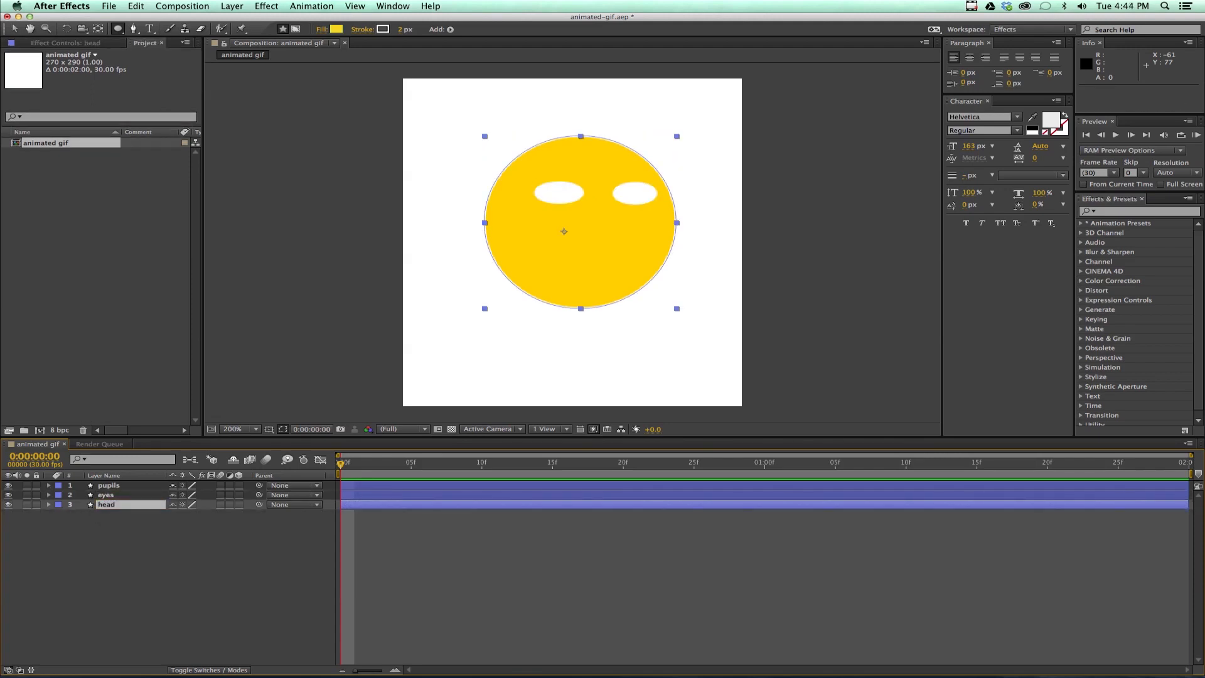
Set the fill to black and draw a round pupil inside each white eye on the pupils layer.
click(133, 487)
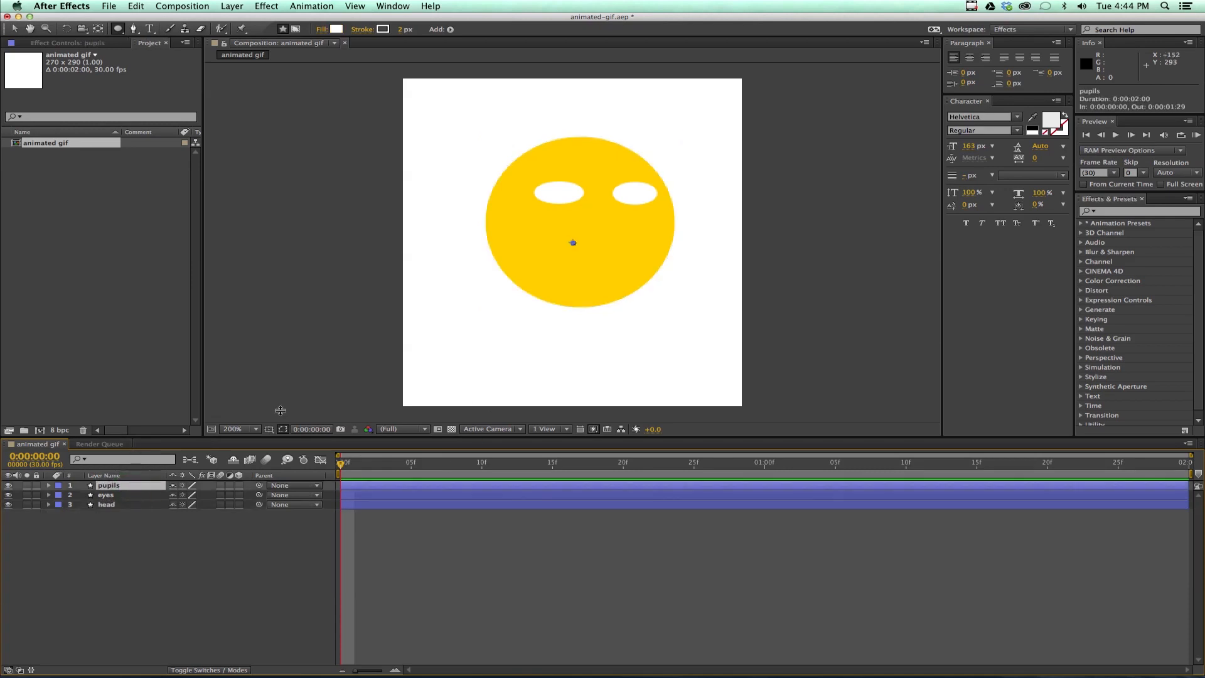
click(336, 29)
click(520, 314)
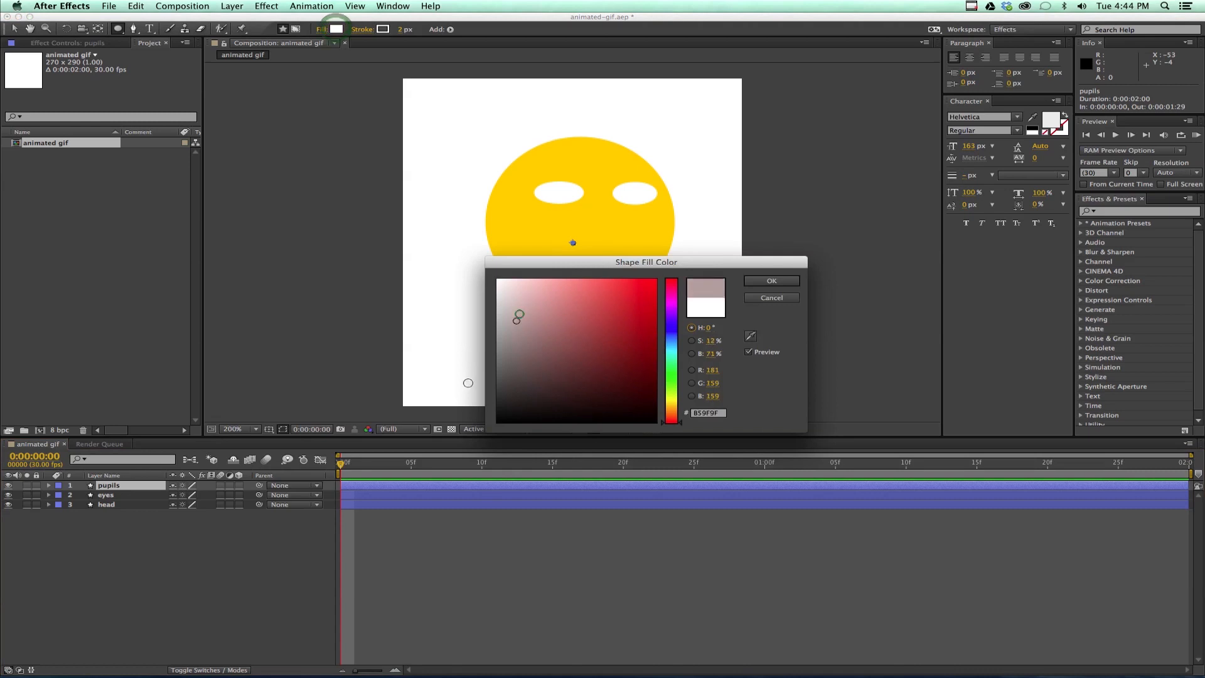
click(783, 282)
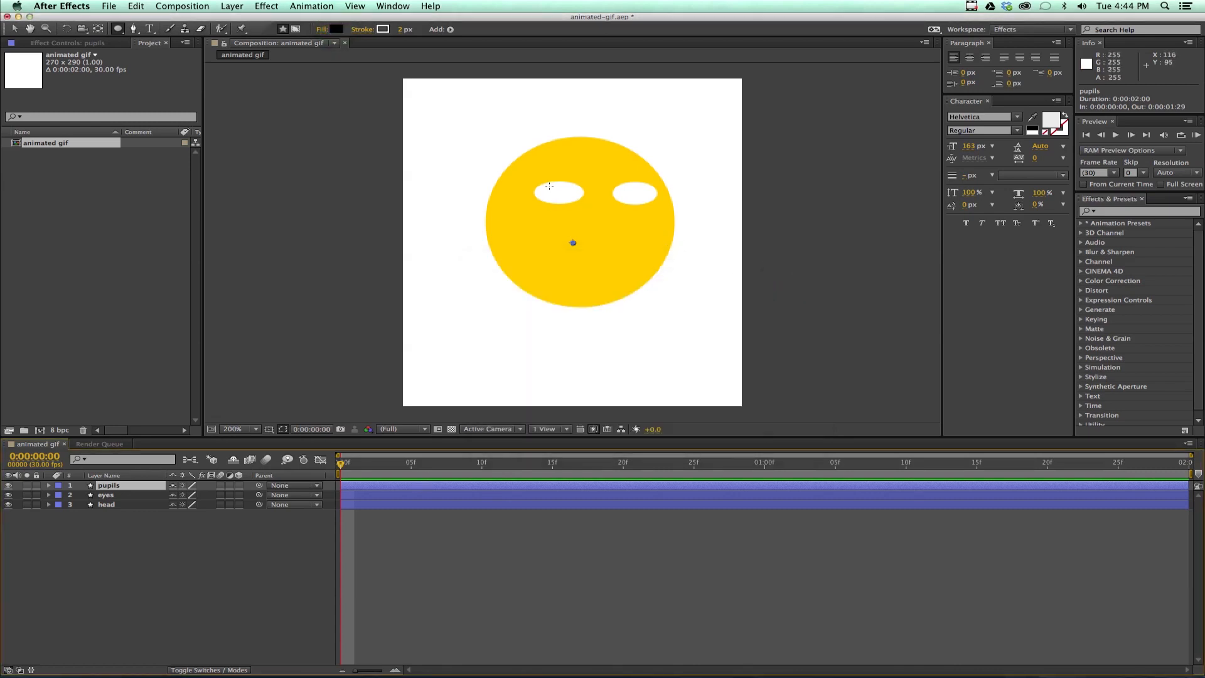
drag(549, 186, 571, 205)
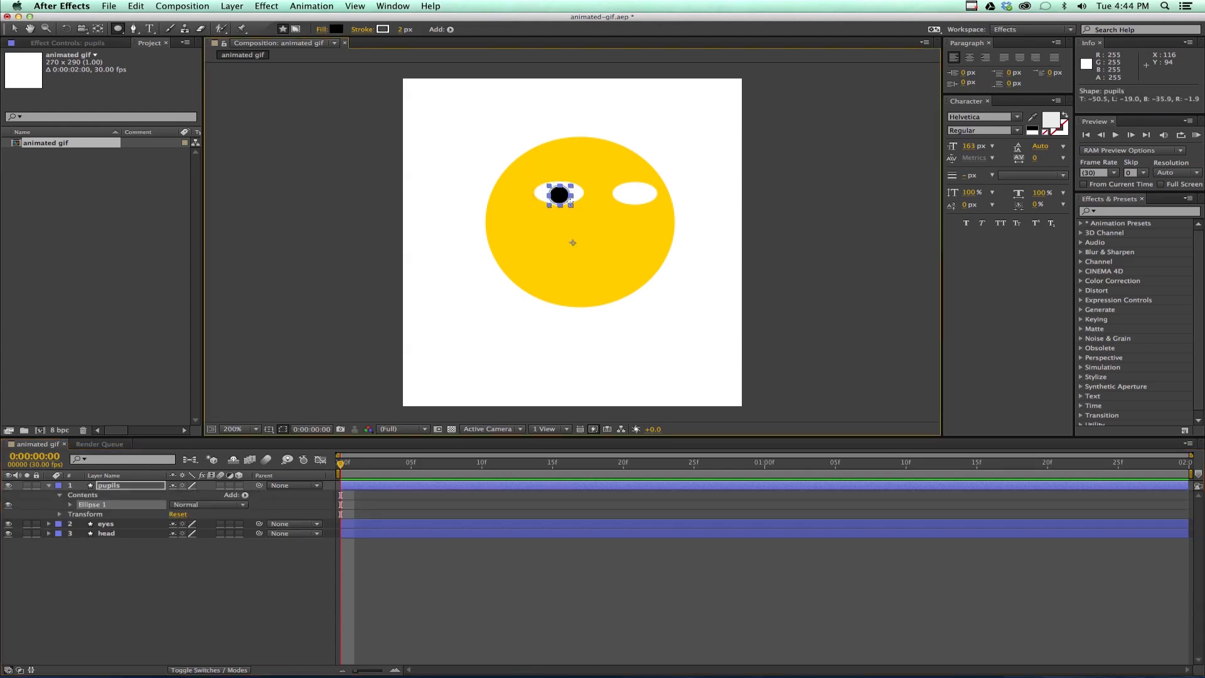
drag(629, 185, 648, 204)
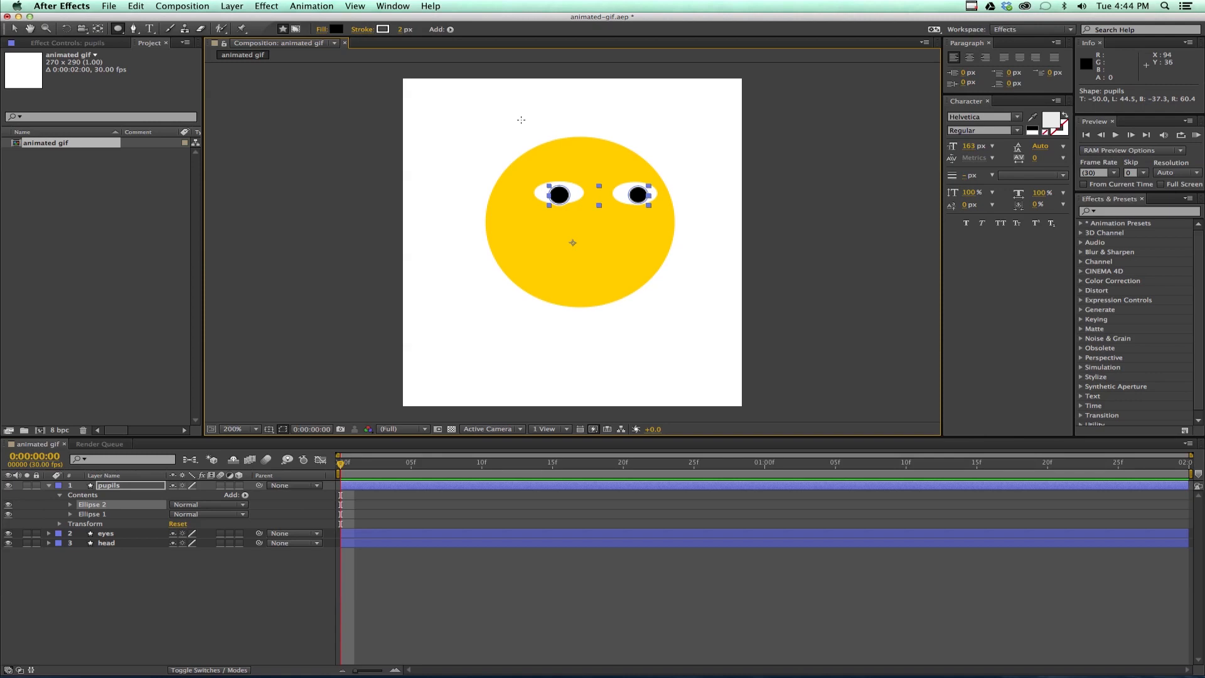
Save the project, then collapse the pupils layer's properties and clear the layer selection.
click(109, 6)
click(123, 92)
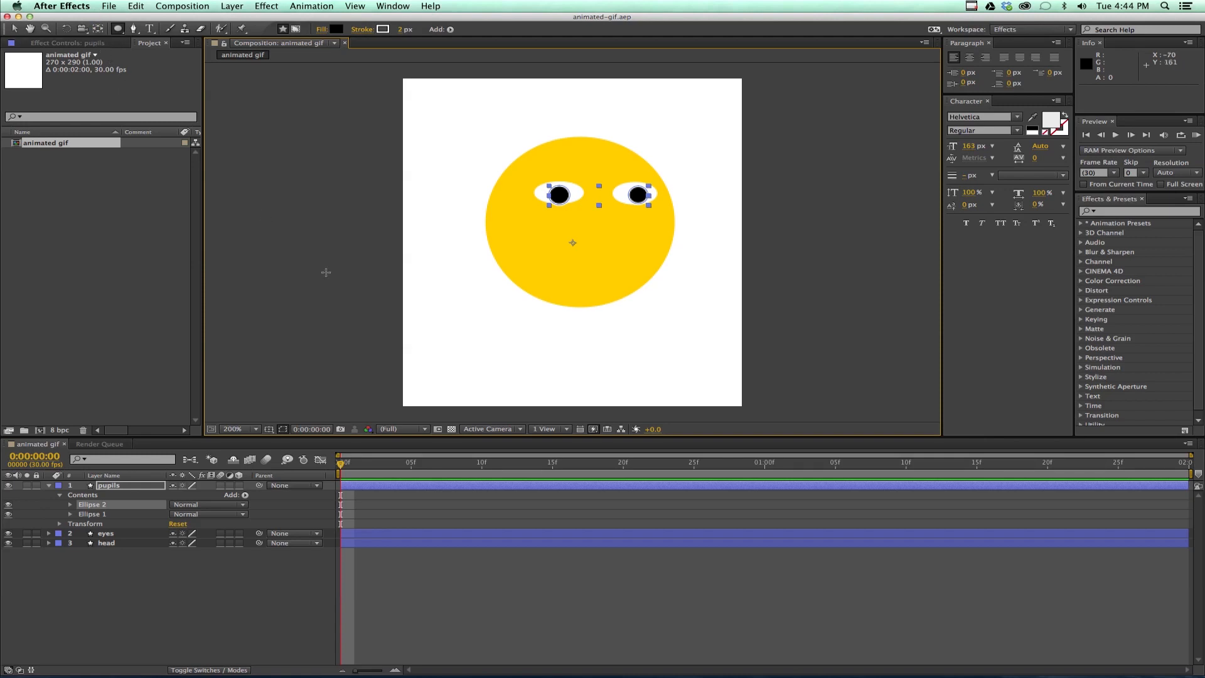
click(48, 485)
click(189, 541)
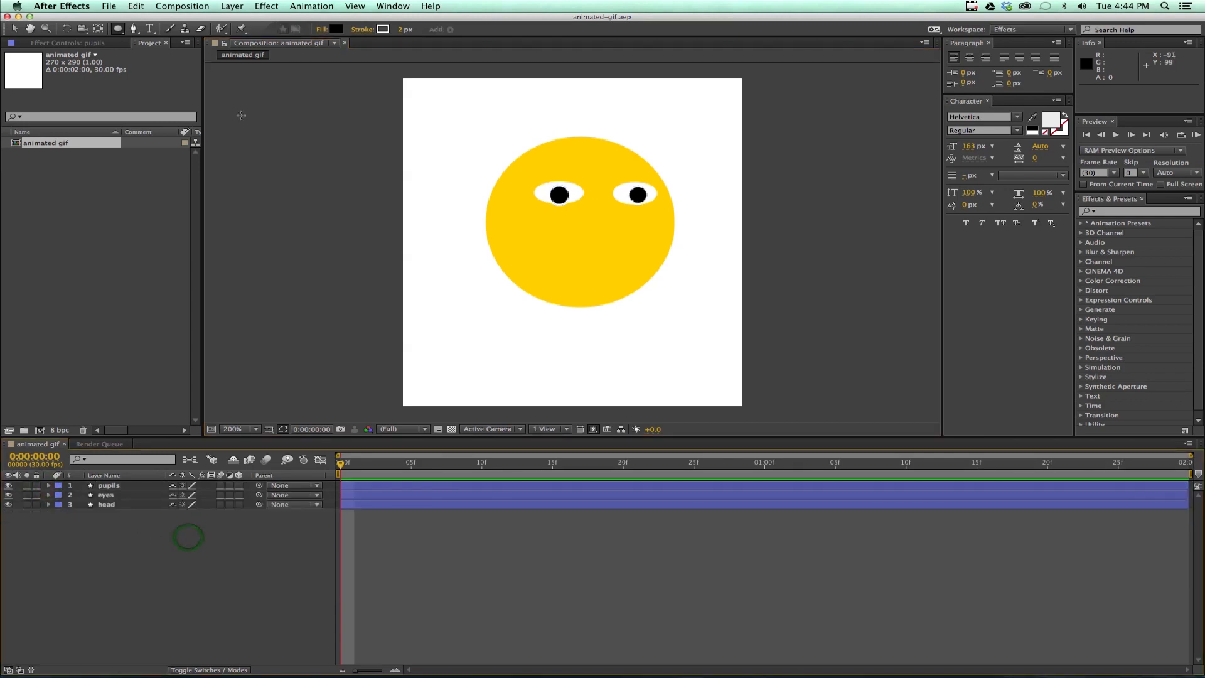
Draw a closed, curved black mouth below the eyes with the Pen tool on a new shape layer, then clear the selection.
click(231, 7)
mouse_move(238, 19)
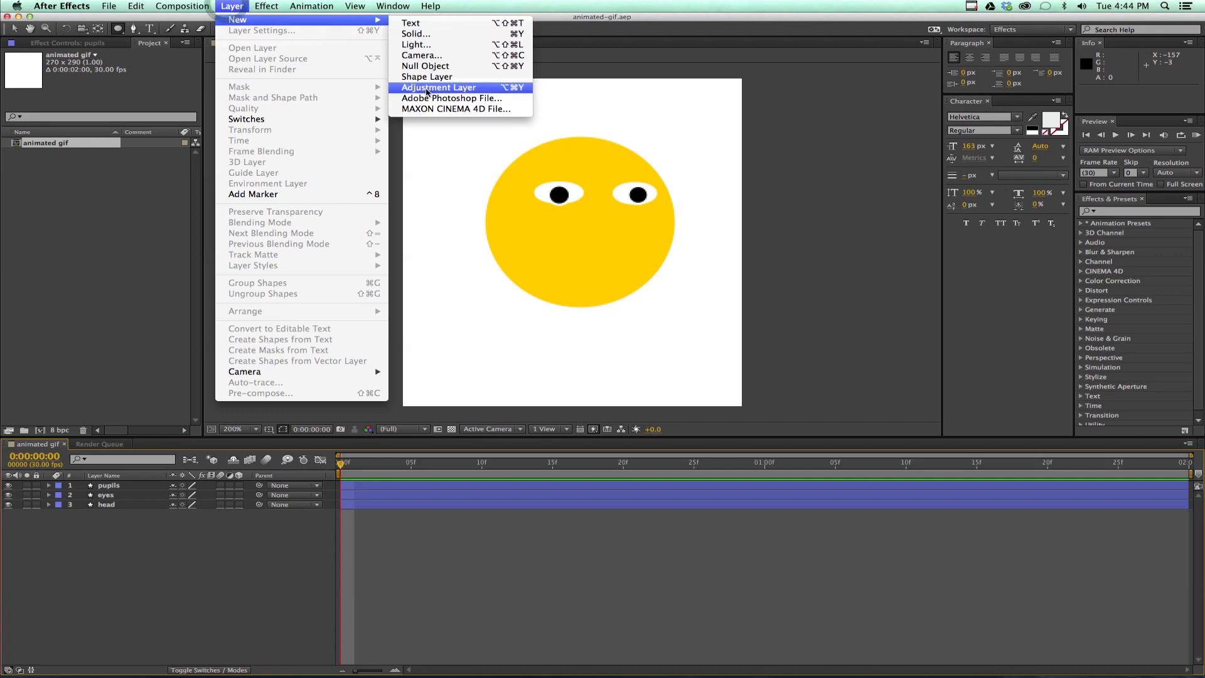
click(427, 77)
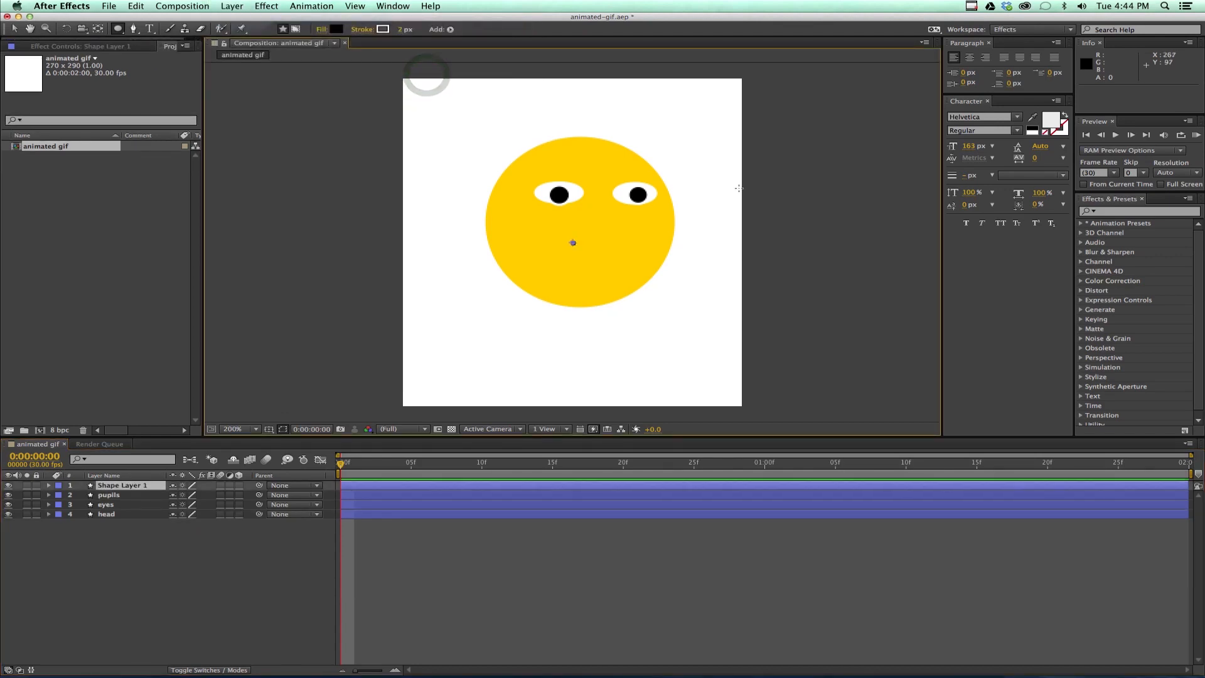
click(135, 28)
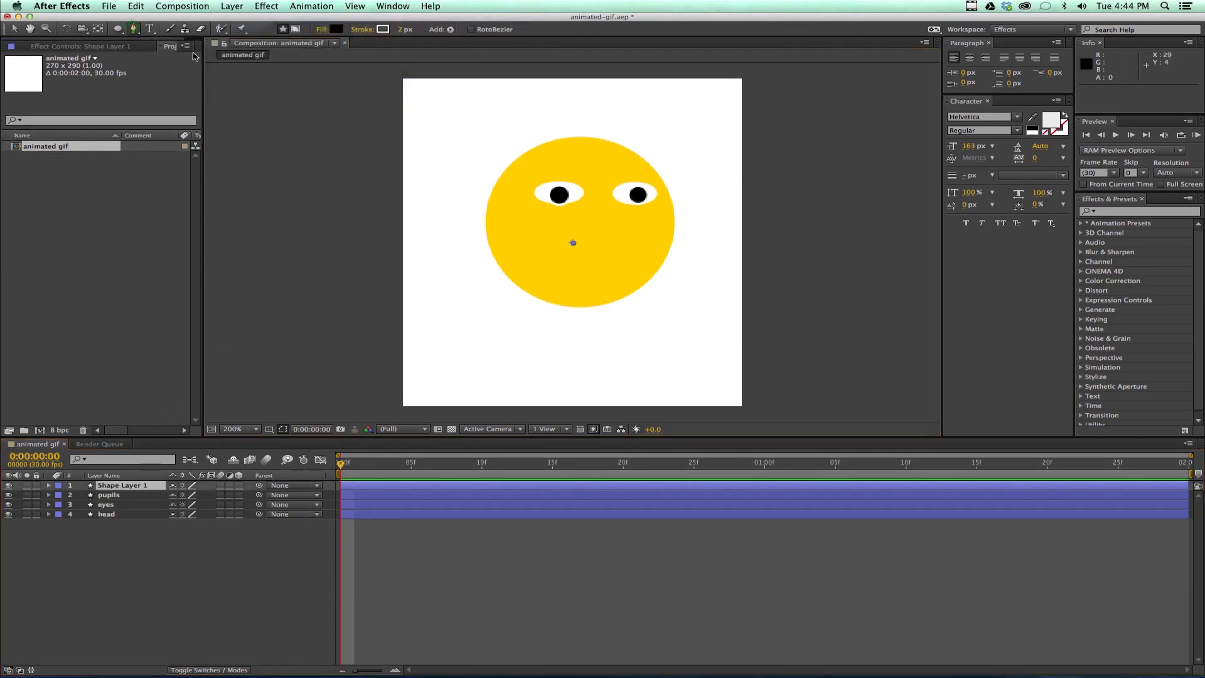
click(534, 243)
drag(638, 240, 645, 262)
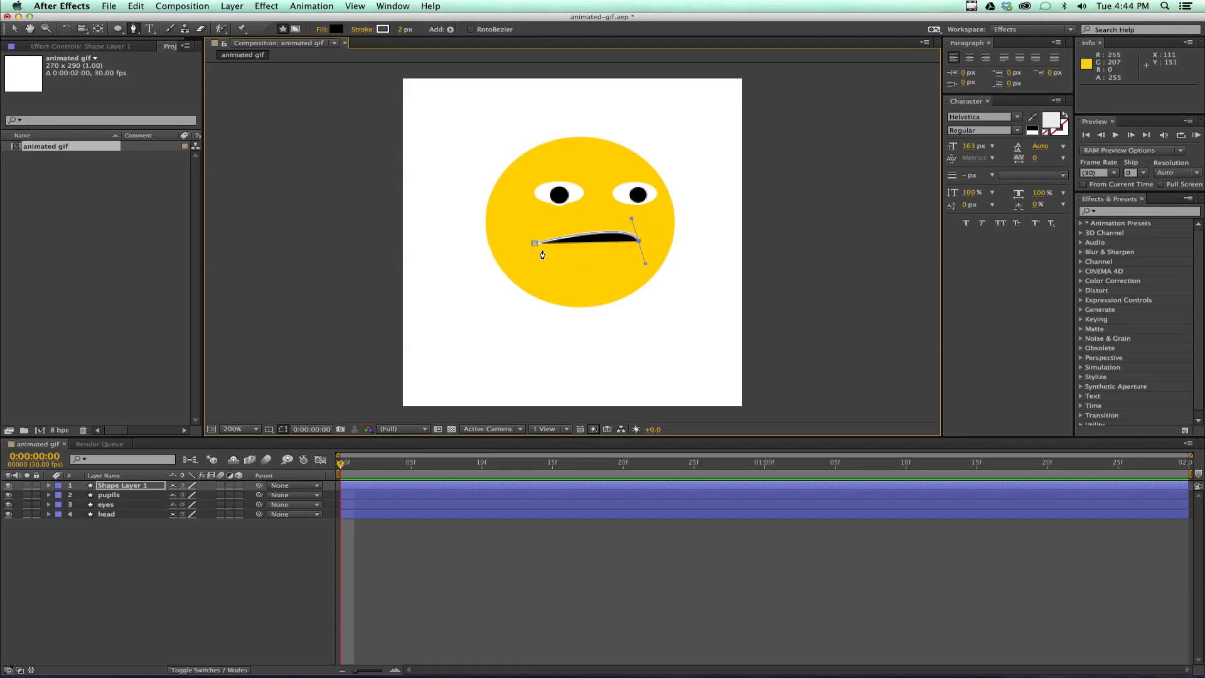
drag(534, 245, 535, 236)
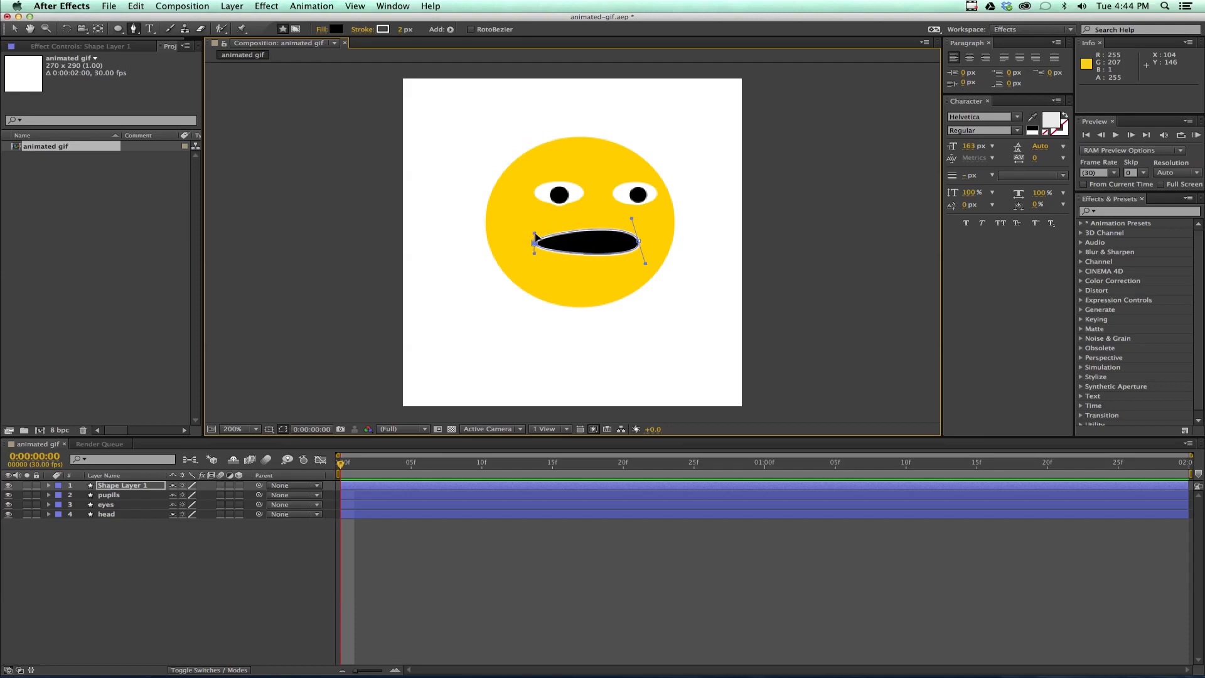
click(15, 30)
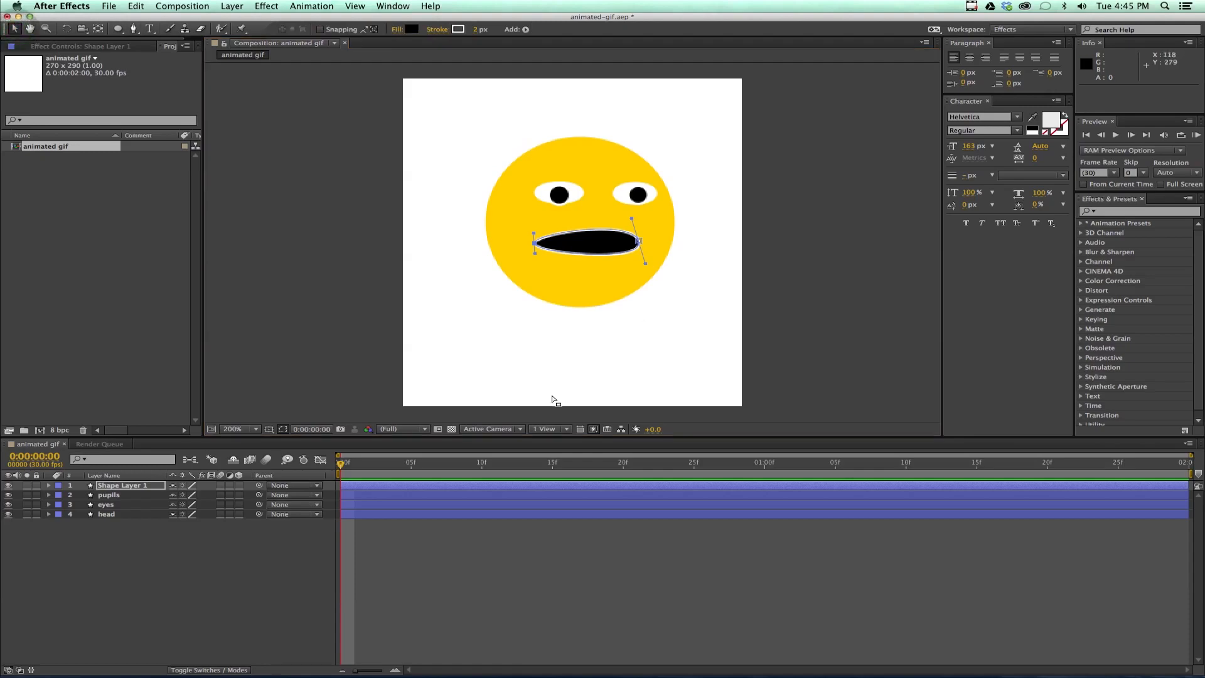
click(516, 568)
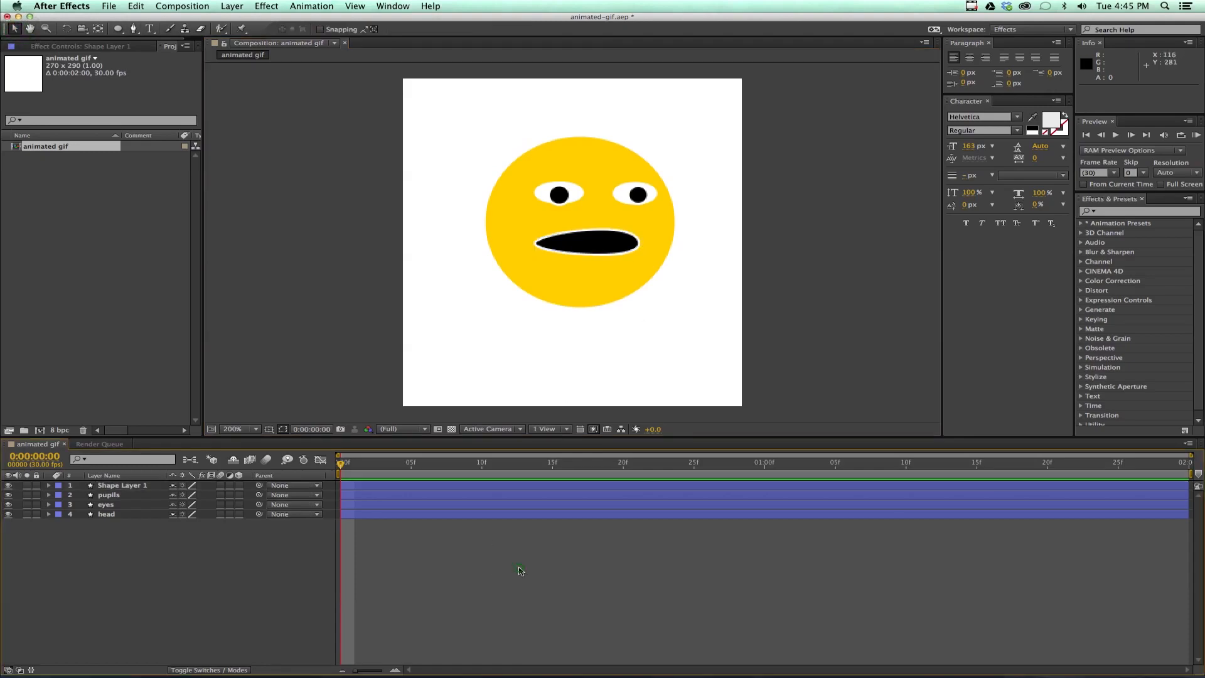
Rename the mouth's shape layer as mouth and save the project.
click(133, 489)
key(Return)
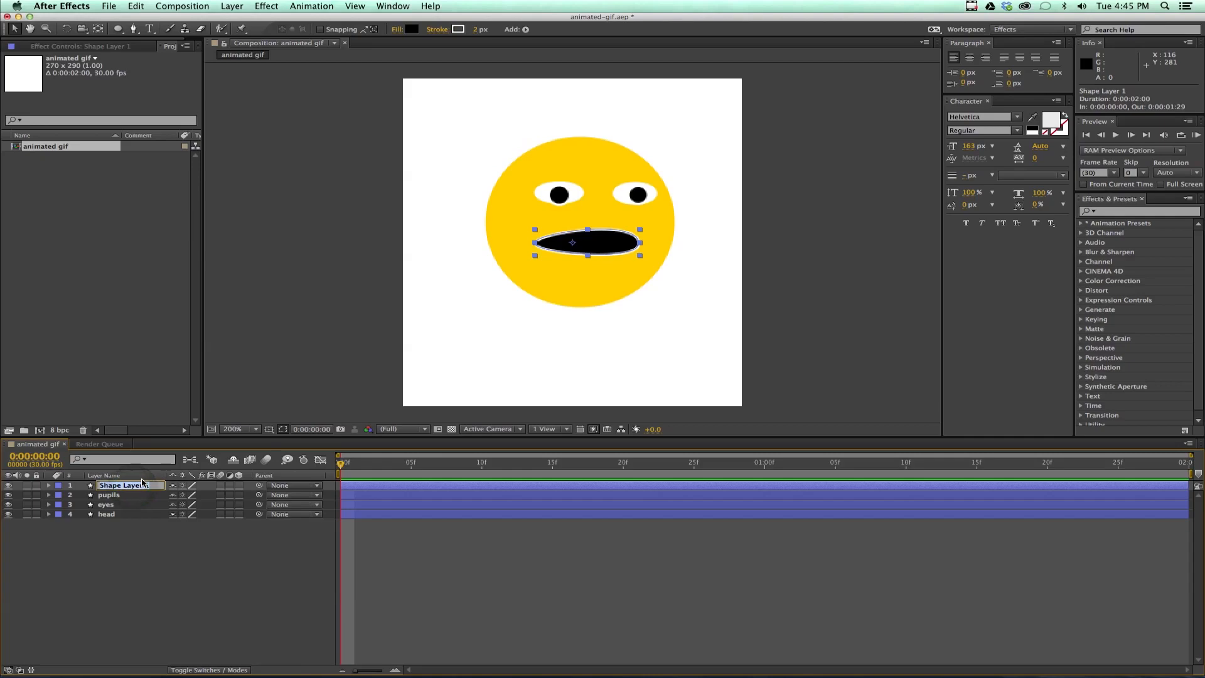
text(mouth)
key(Return)
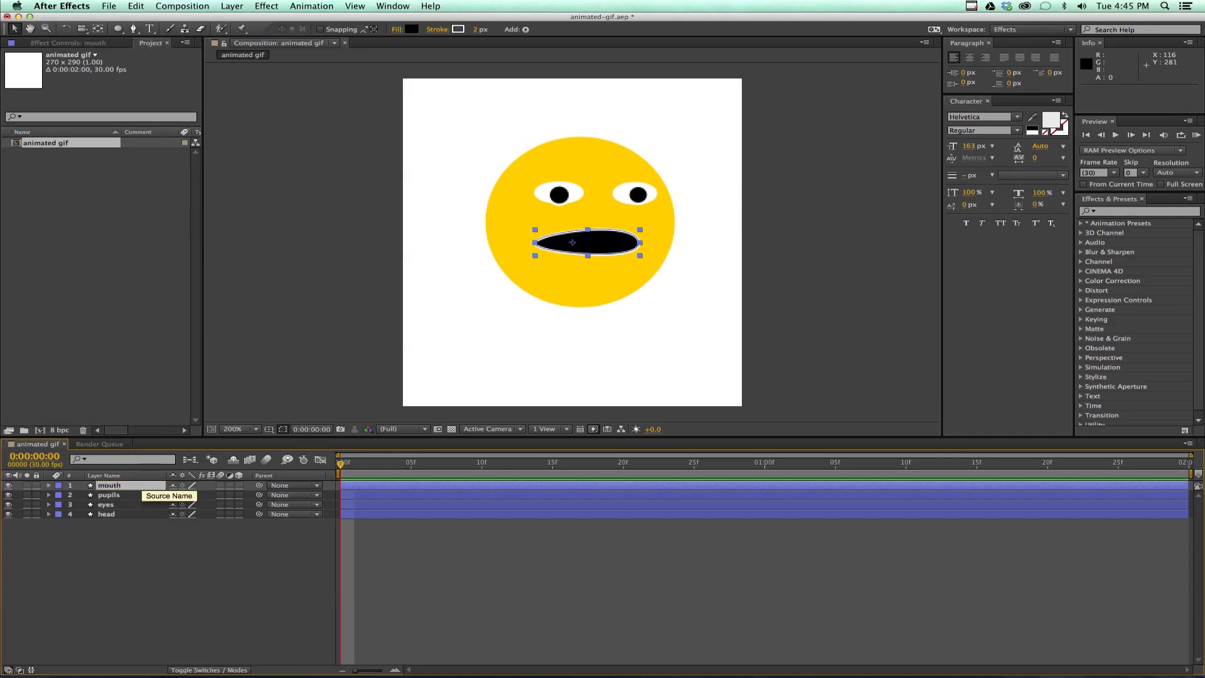
key(super+s)
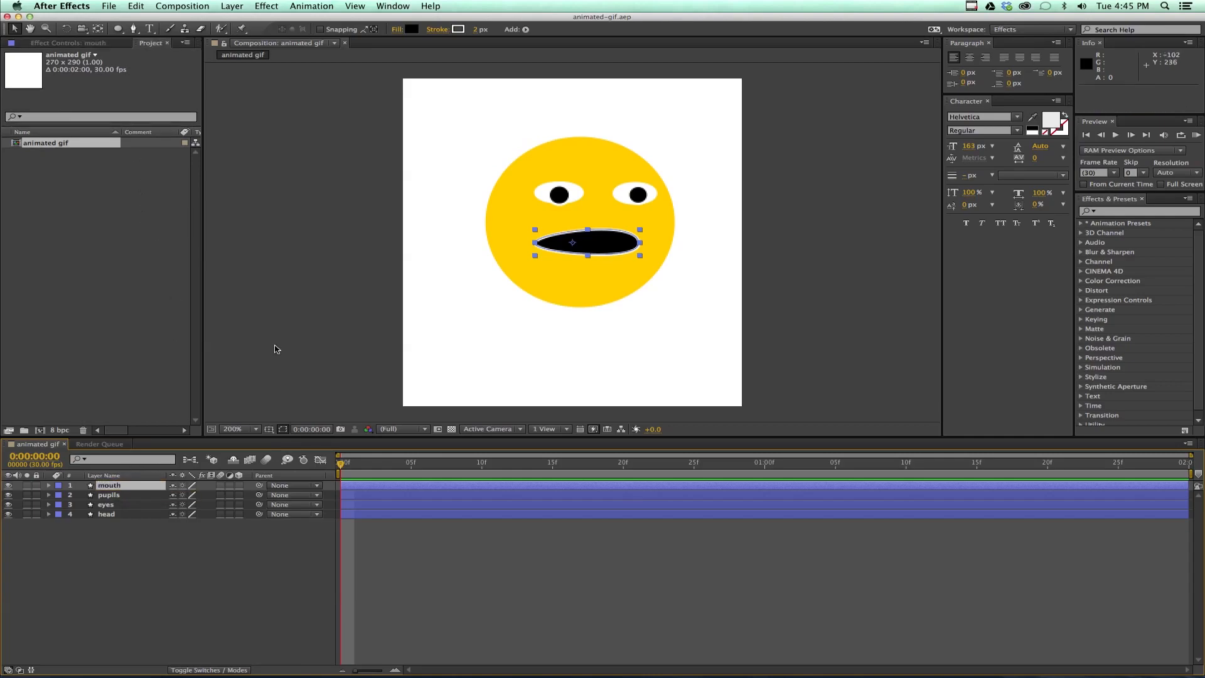
Start keyframing the mouth's Path property with a first keyframe at 0:00:00:00.
drag(502, 466, 320, 470)
click(50, 486)
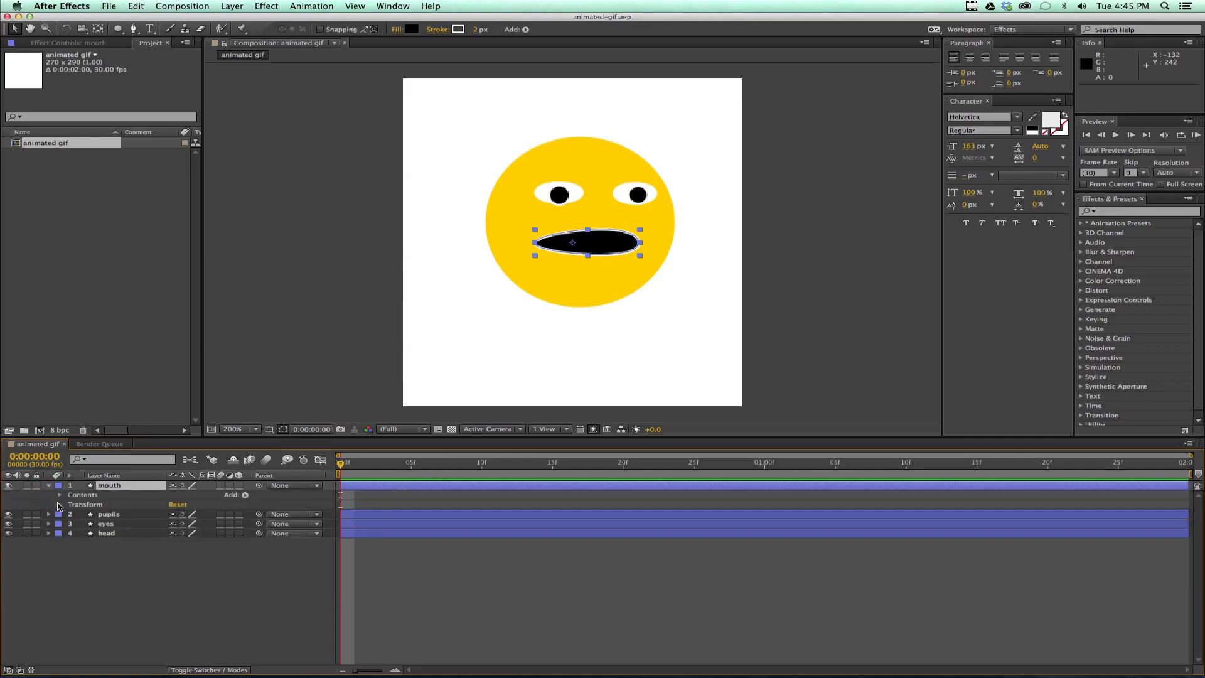
click(60, 505)
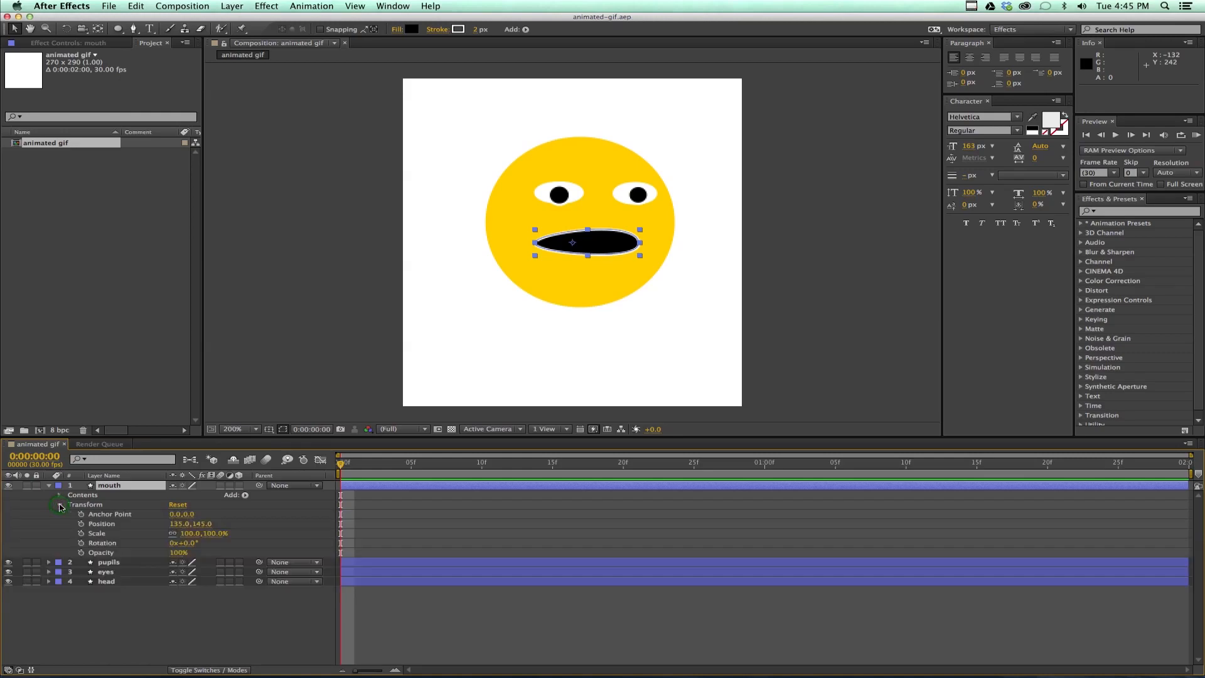
click(60, 505)
click(60, 495)
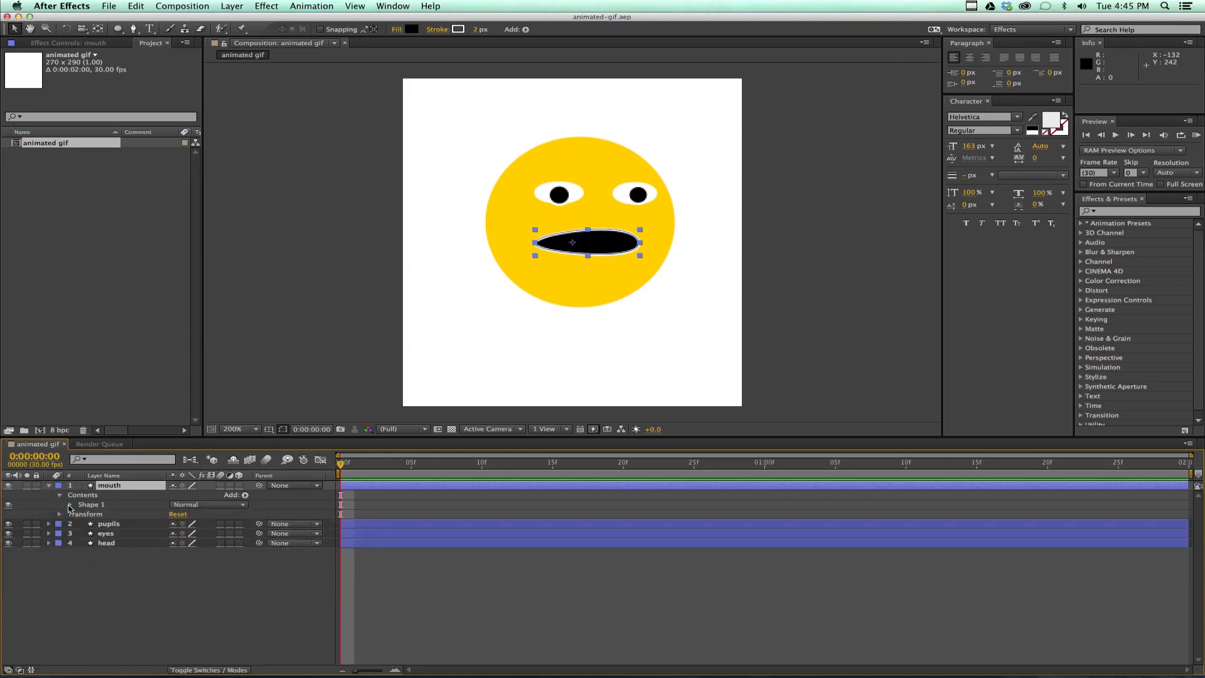
click(71, 506)
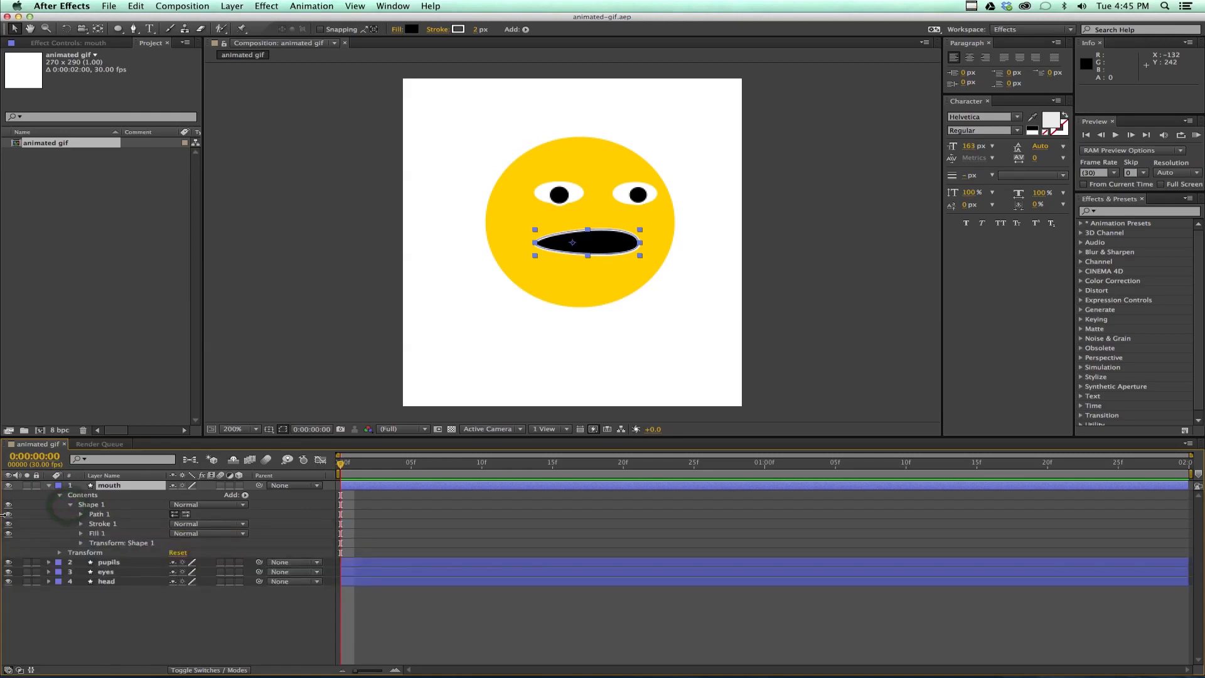
click(81, 515)
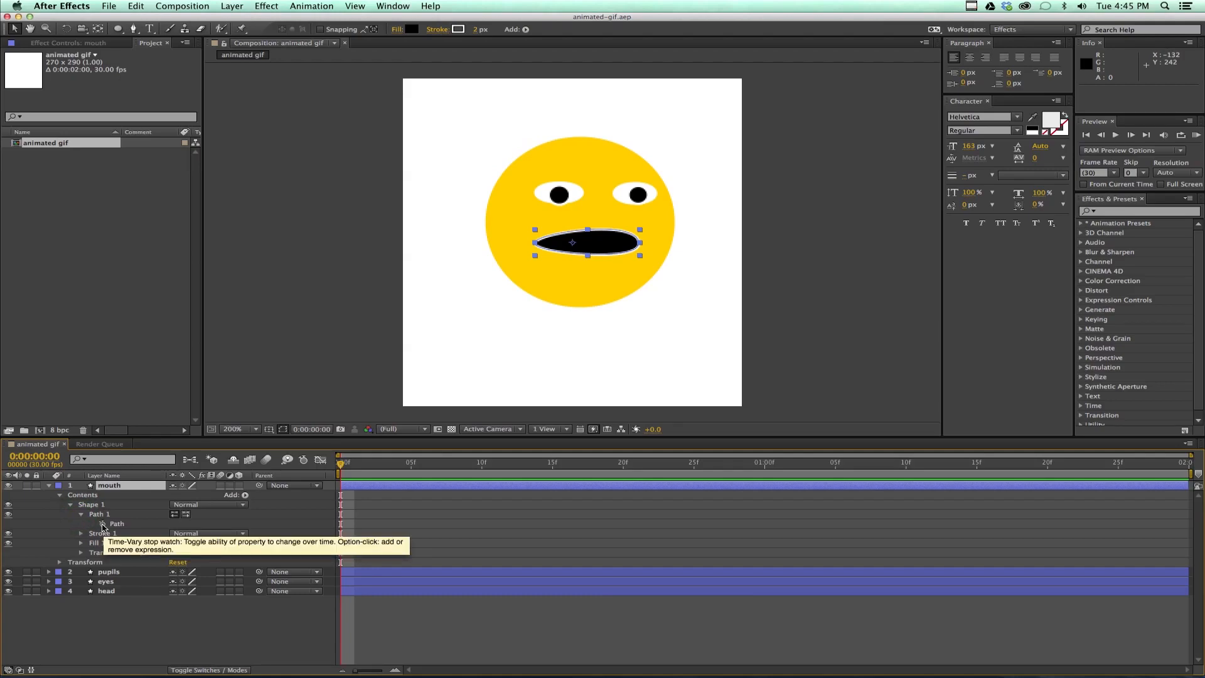
click(102, 525)
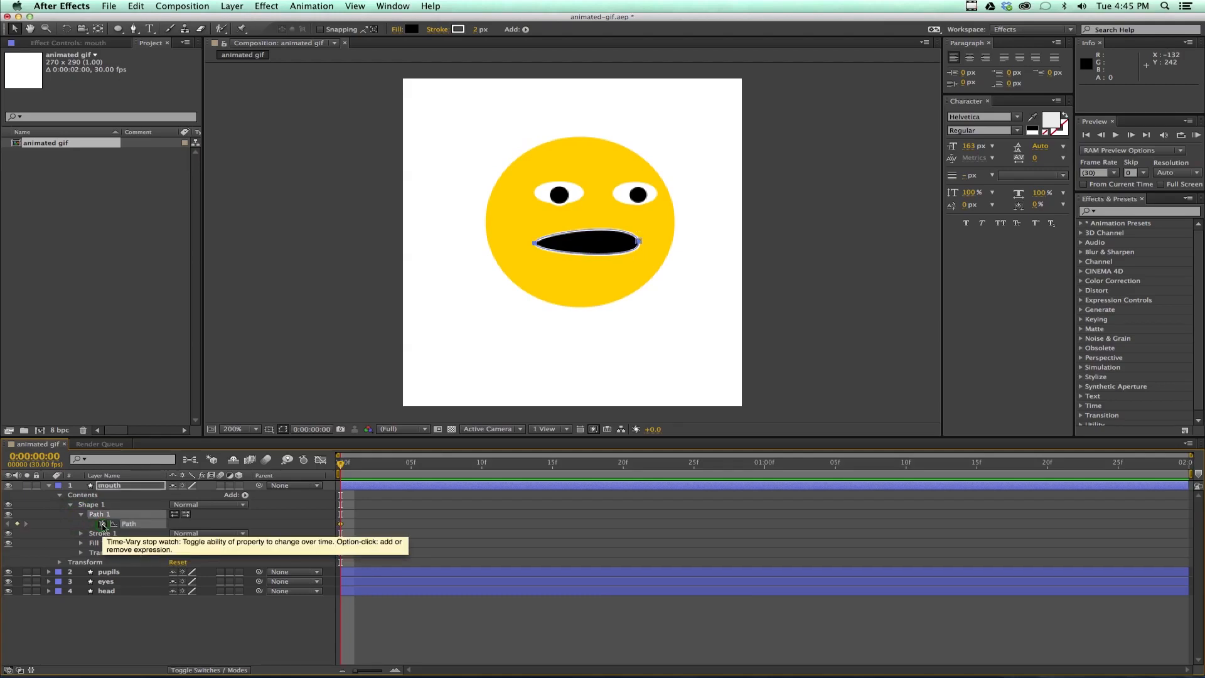
At 0:00:00:15, reshape the mouth path wide open by lengthening its outer corner's curve handles to nearly vertical.
drag(341, 466, 555, 469)
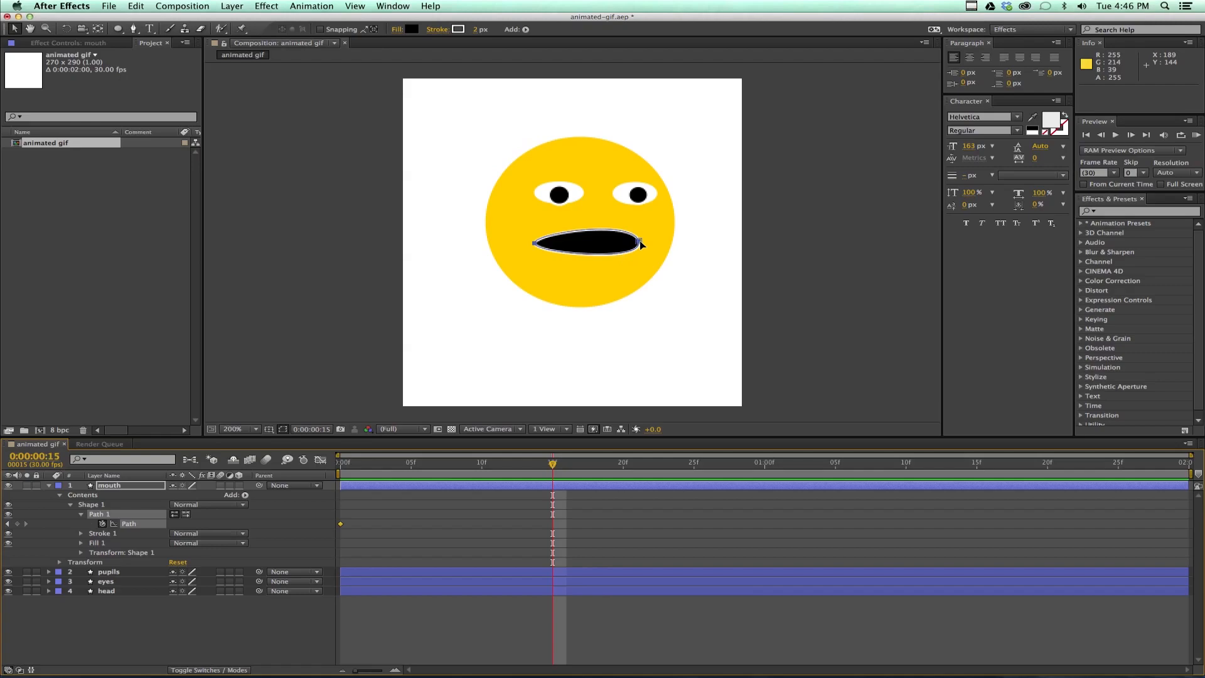
click(133, 30)
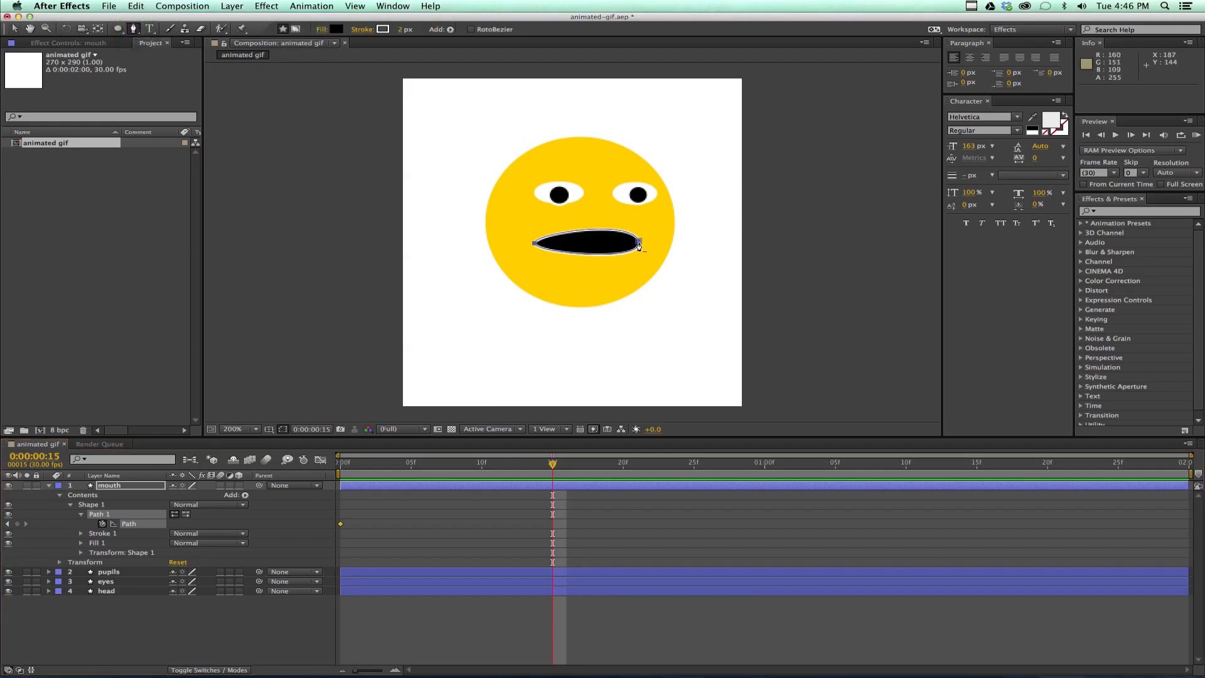
drag(640, 244, 634, 207)
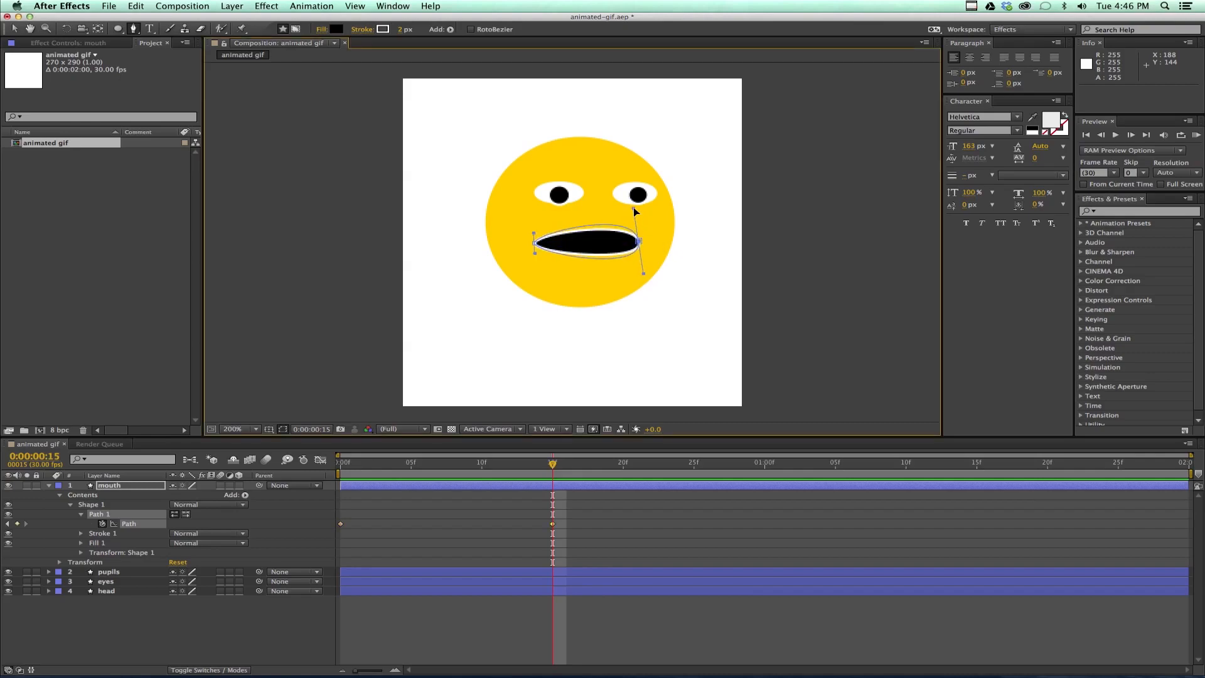
drag(633, 207, 639, 299)
Reshape the mouth path into a narrow, slanted form at 0:00:00:25 and into an open smile at 0:00:01:03.
drag(550, 467, 684, 485)
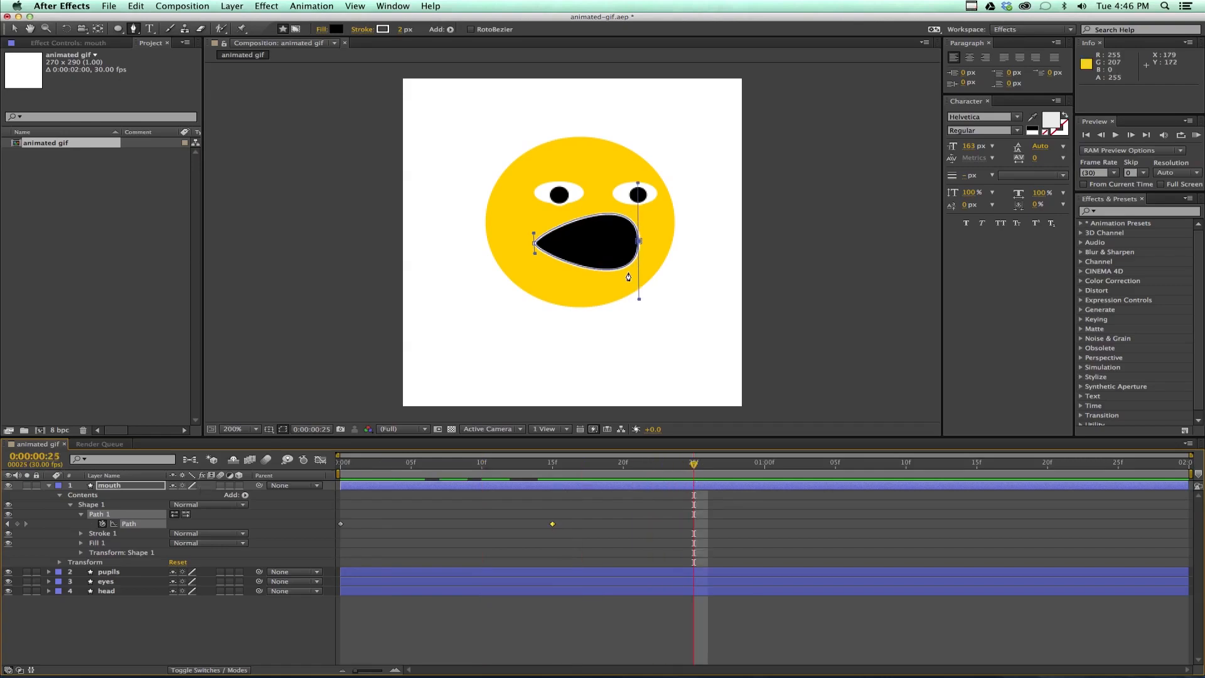
drag(638, 182, 606, 225)
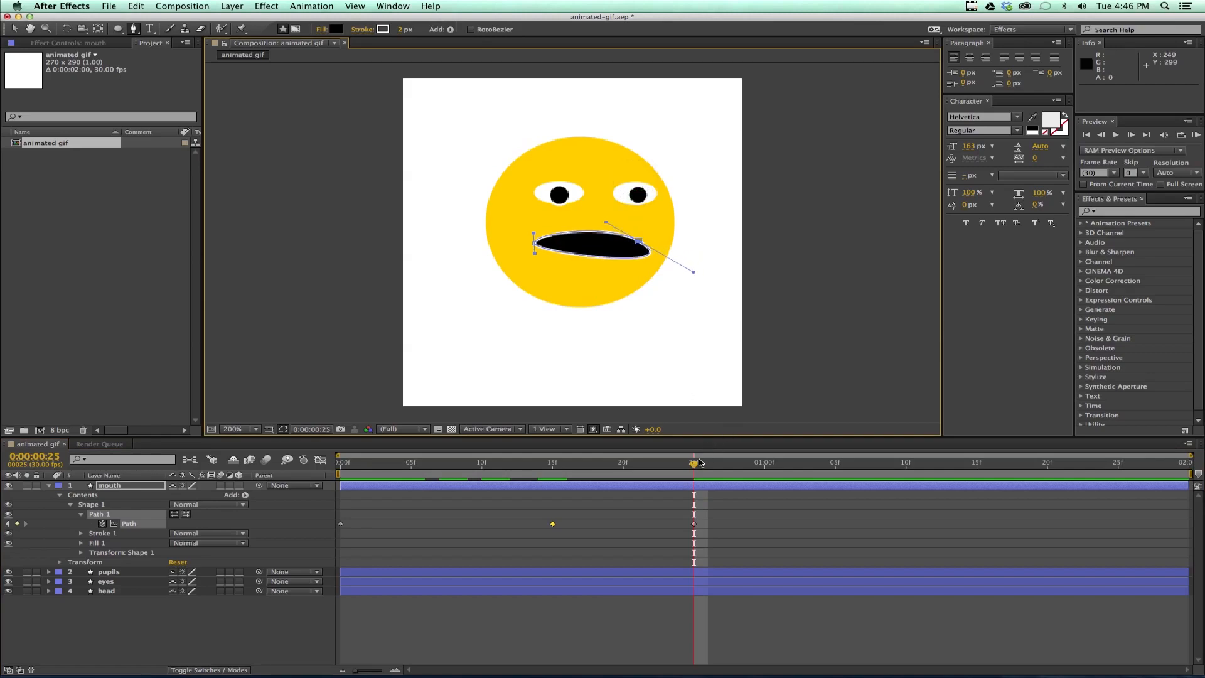
drag(695, 465, 807, 466)
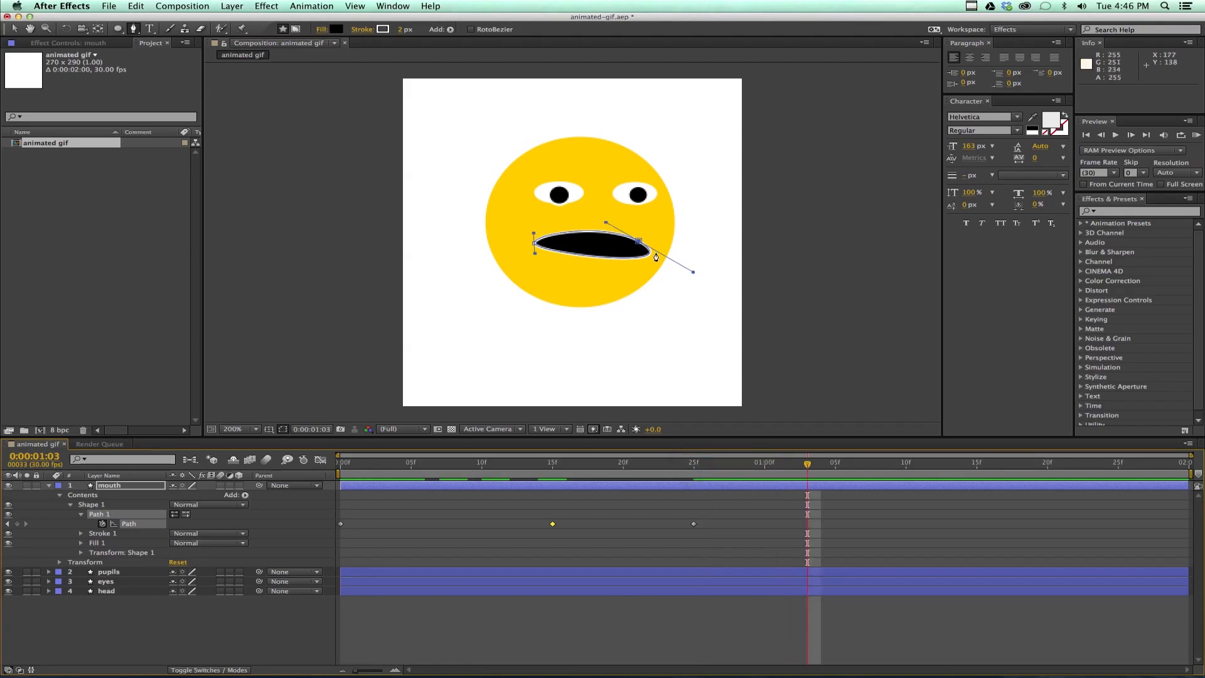
drag(693, 272, 614, 296)
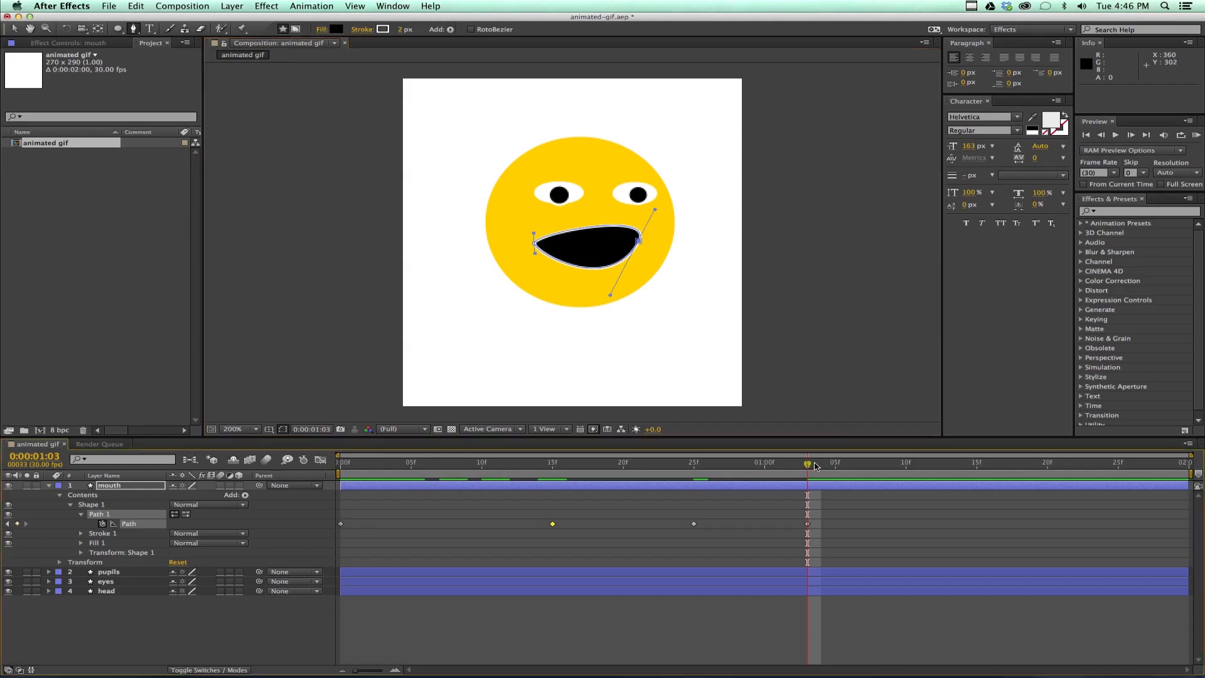
At 0:00:01:10, reshape the mouth path into a narrow, nearly closed form.
click(906, 463)
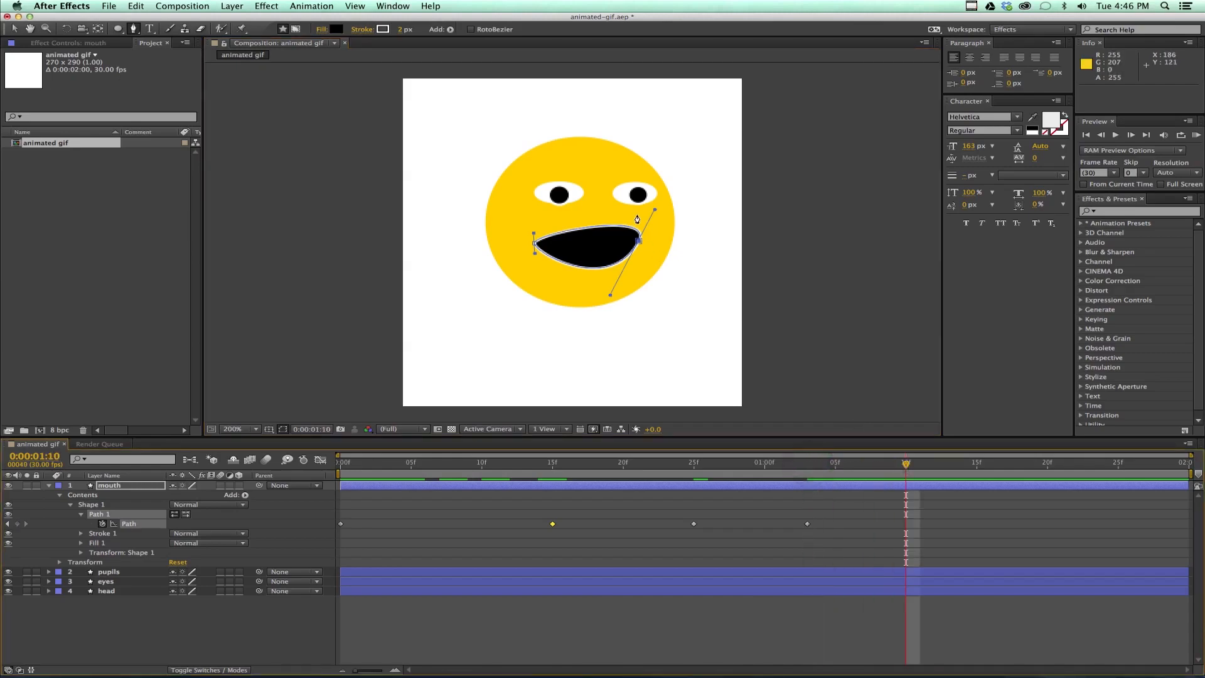
mouse_move(657, 212)
mouse_down()
mouse_move(630, 216)
mouse_move(641, 214)
mouse_up()
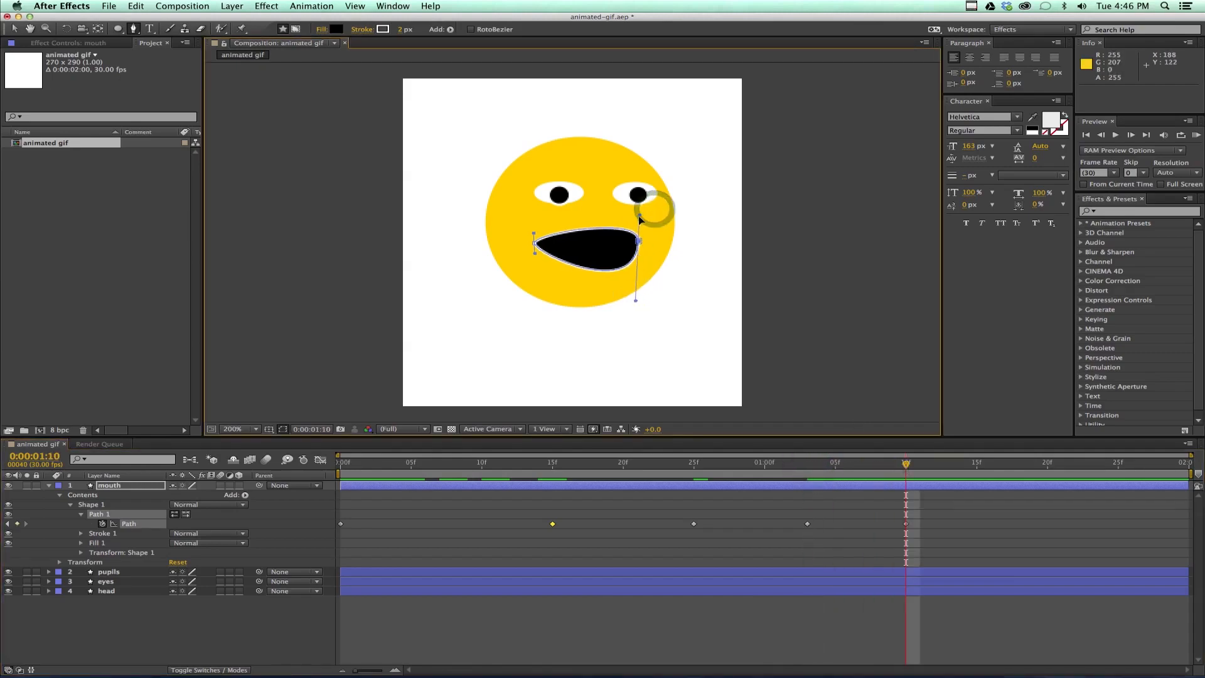
drag(636, 300, 631, 258)
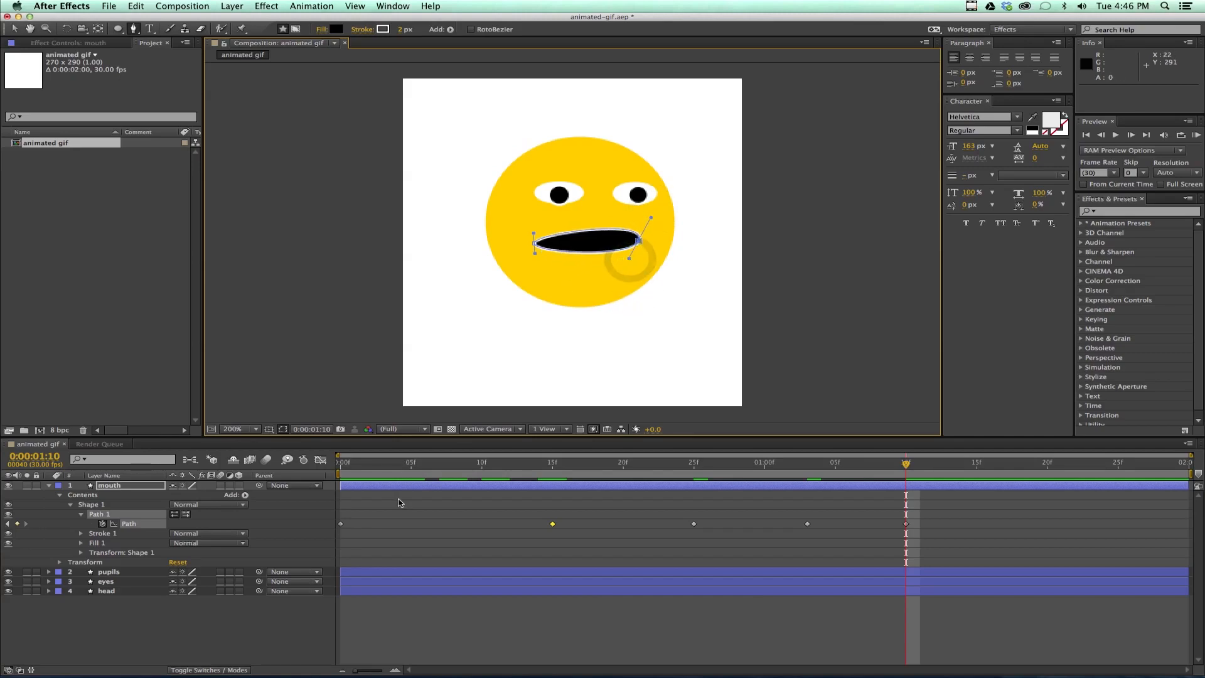
Copy the mouth's first path keyframe and paste it at 0:00:01:19.
right_click(341, 525)
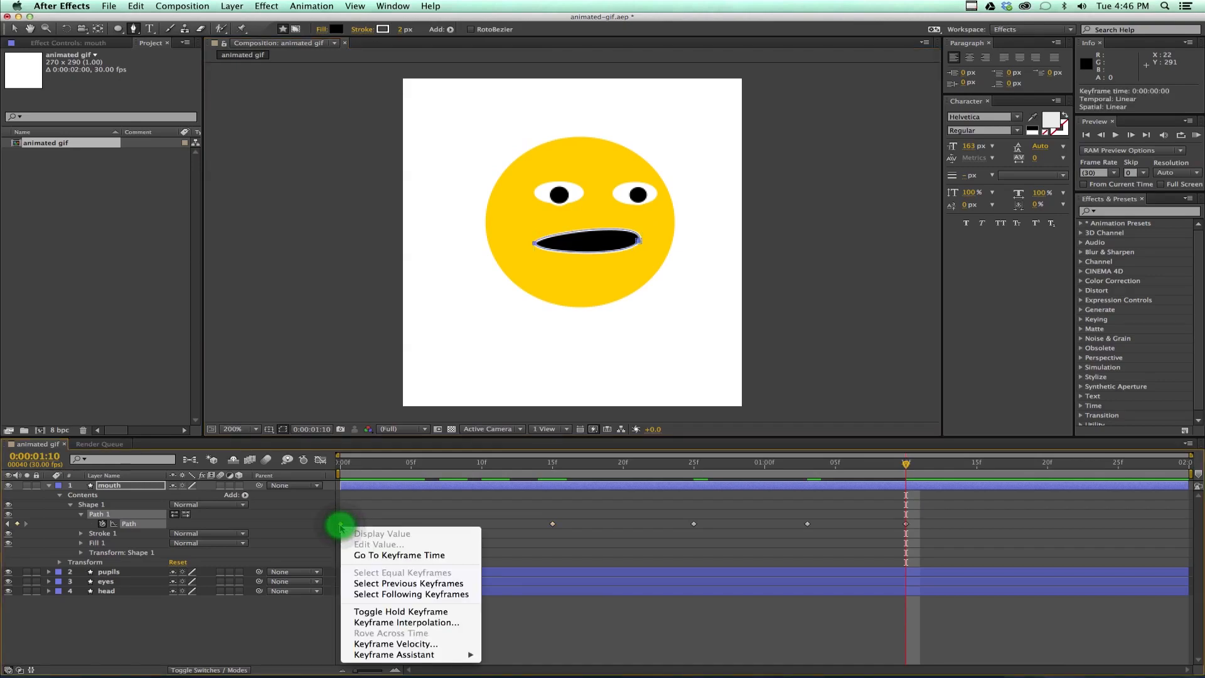
click(342, 523)
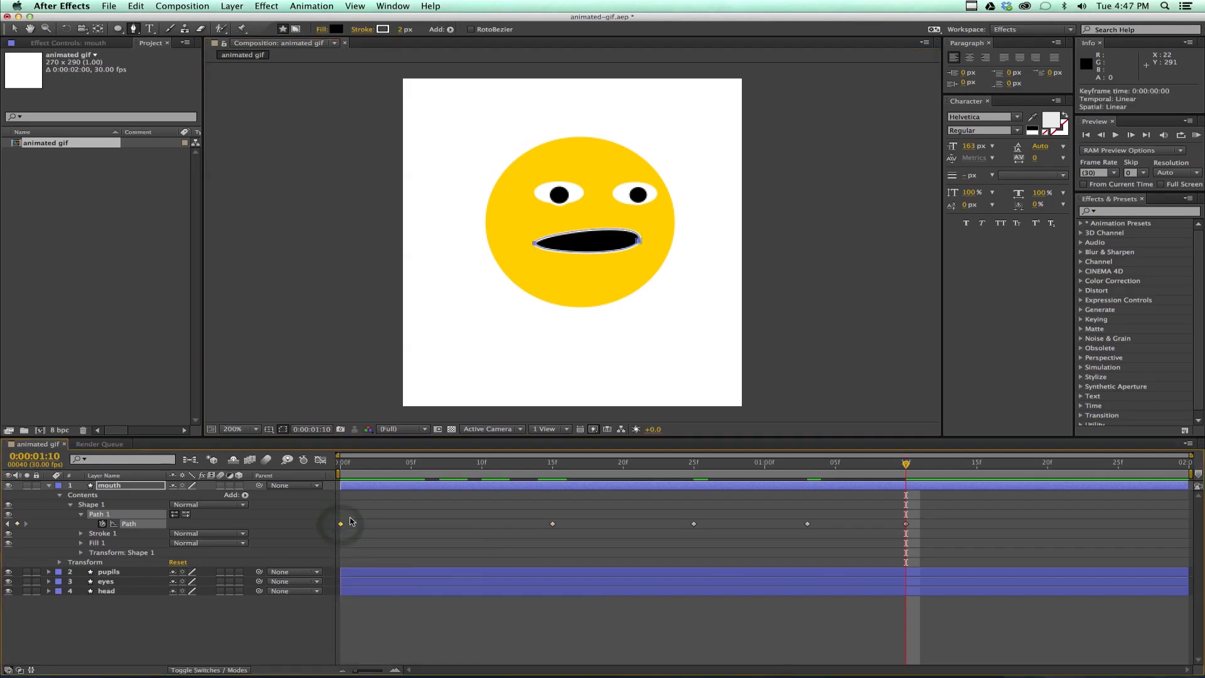
key(super+c)
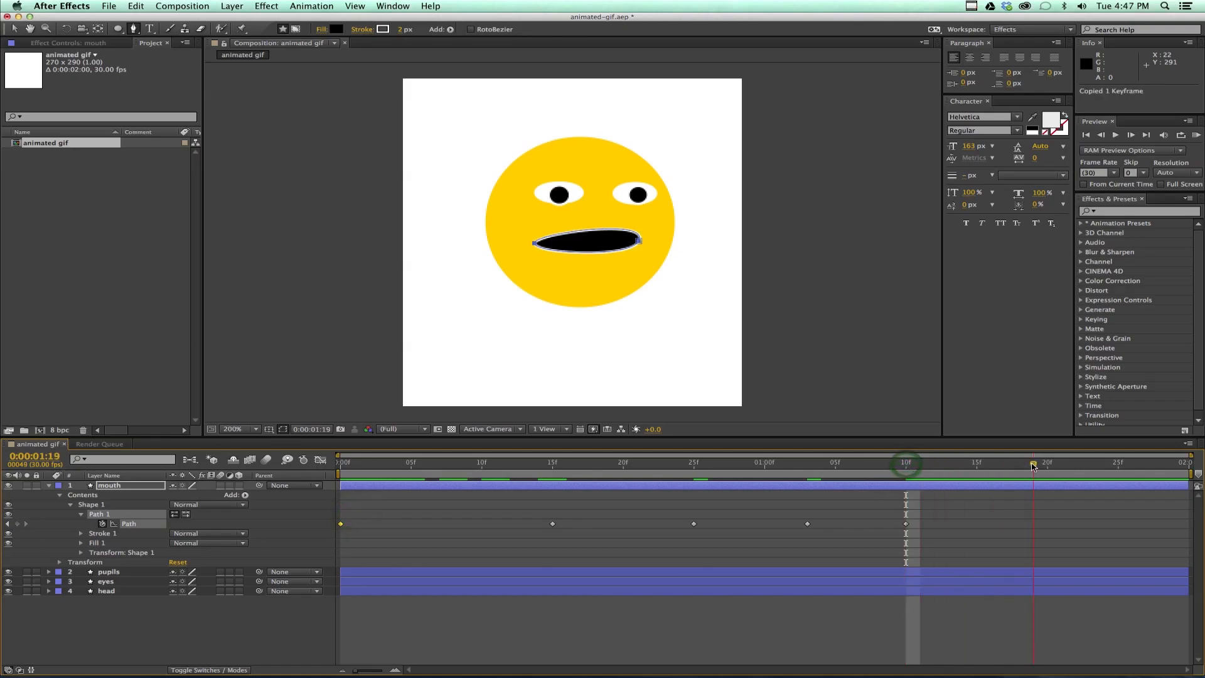
drag(908, 464, 1033, 464)
key(super+v)
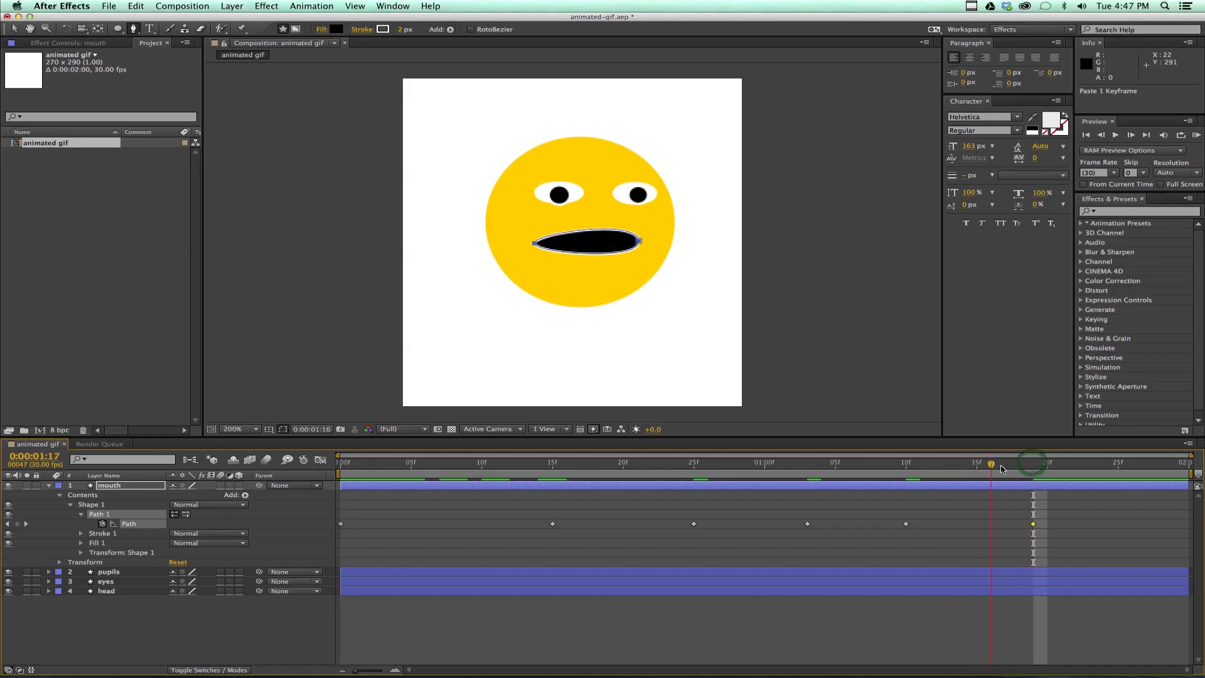
Play a RAM preview of the mouth animation from the first frame, then stop it.
drag(1033, 465, 334, 502)
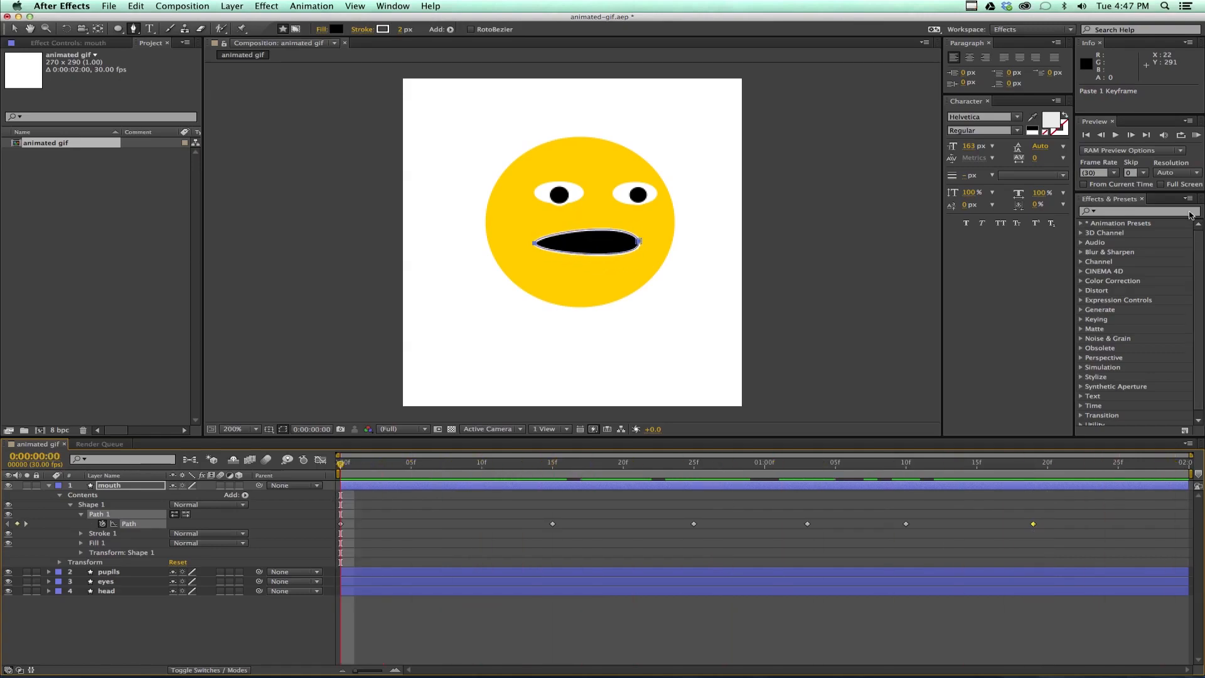
click(1196, 136)
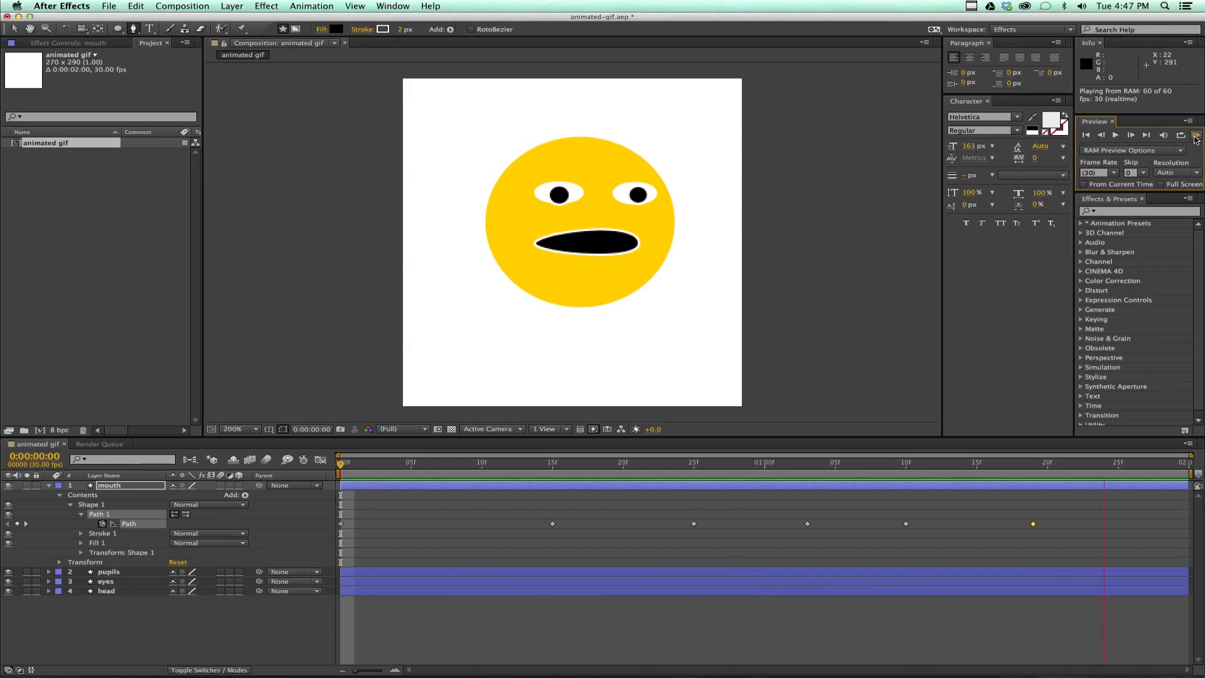
click(1195, 137)
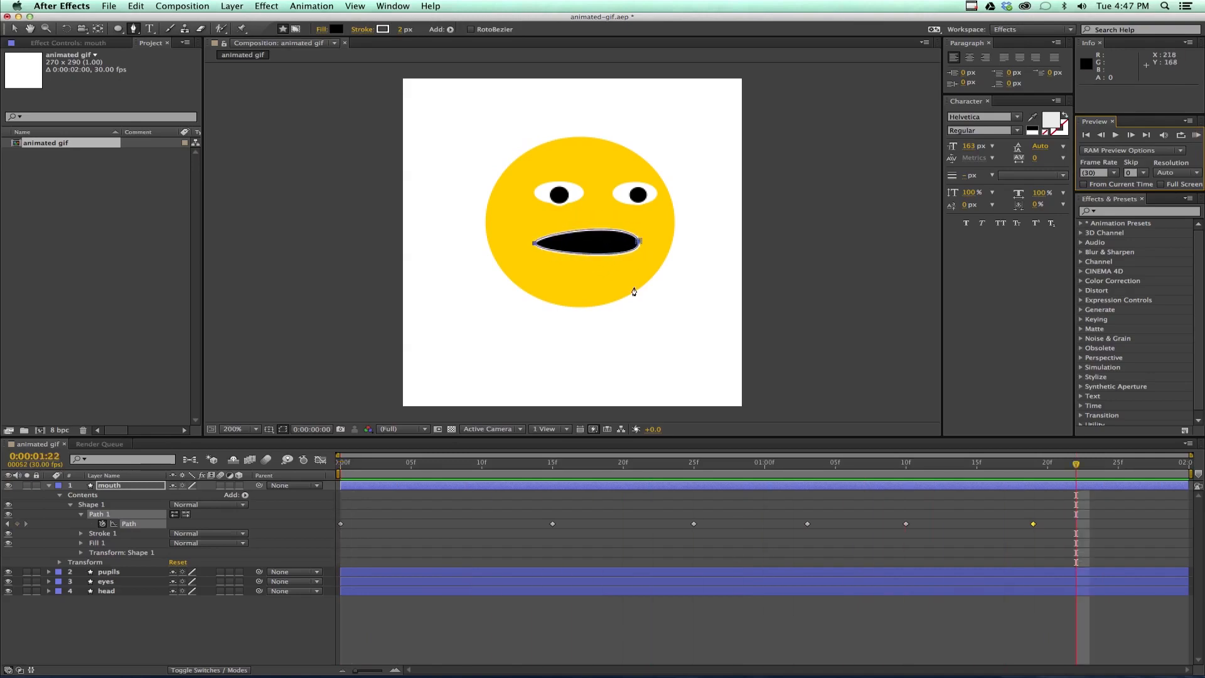
At the first frame, start keyframing the Position of Ellipse 2's path on the pupils layer.
click(48, 486)
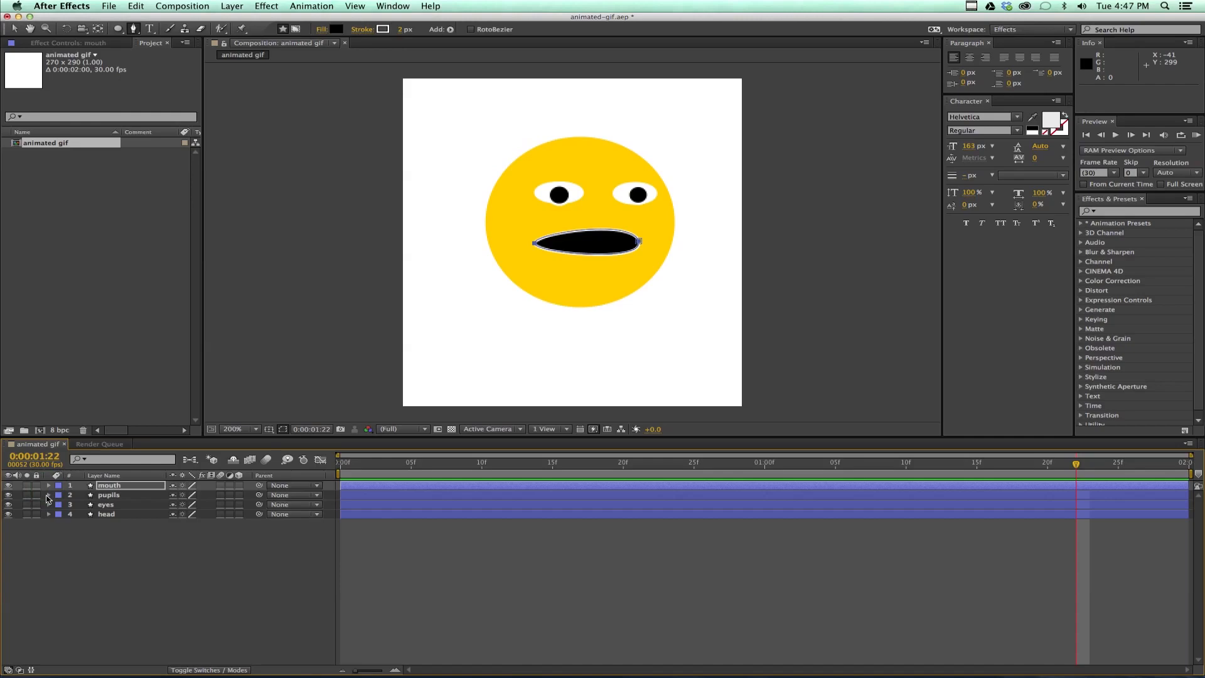
click(48, 495)
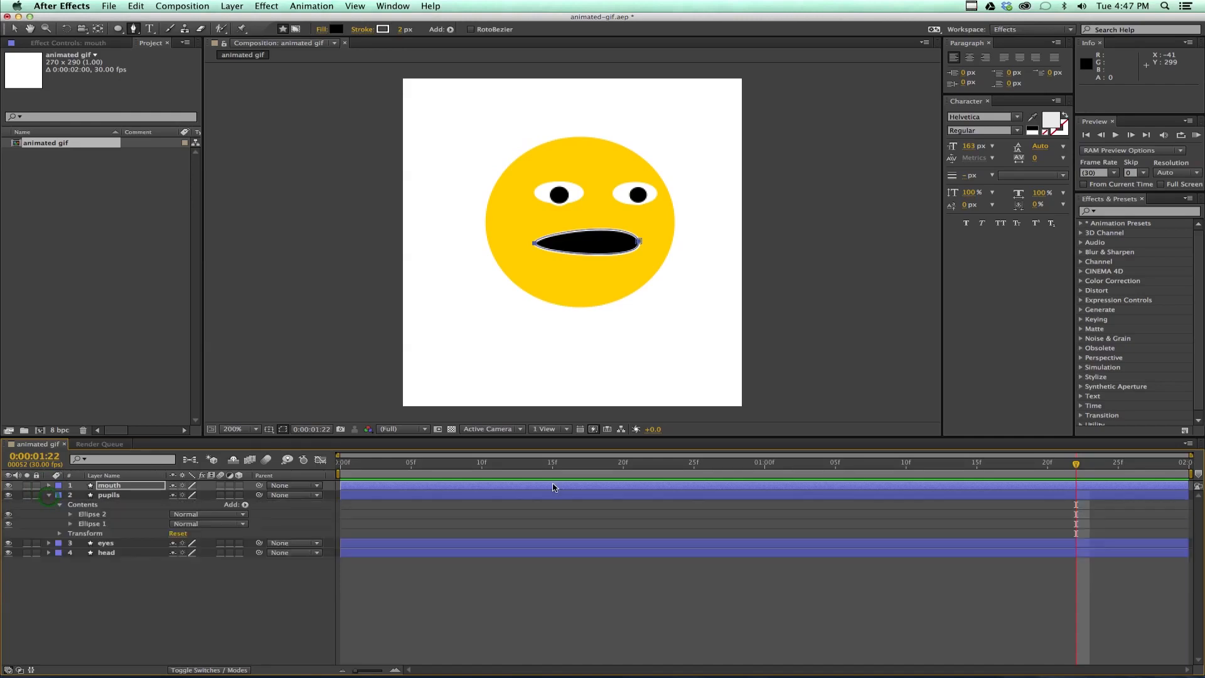
click(48, 485)
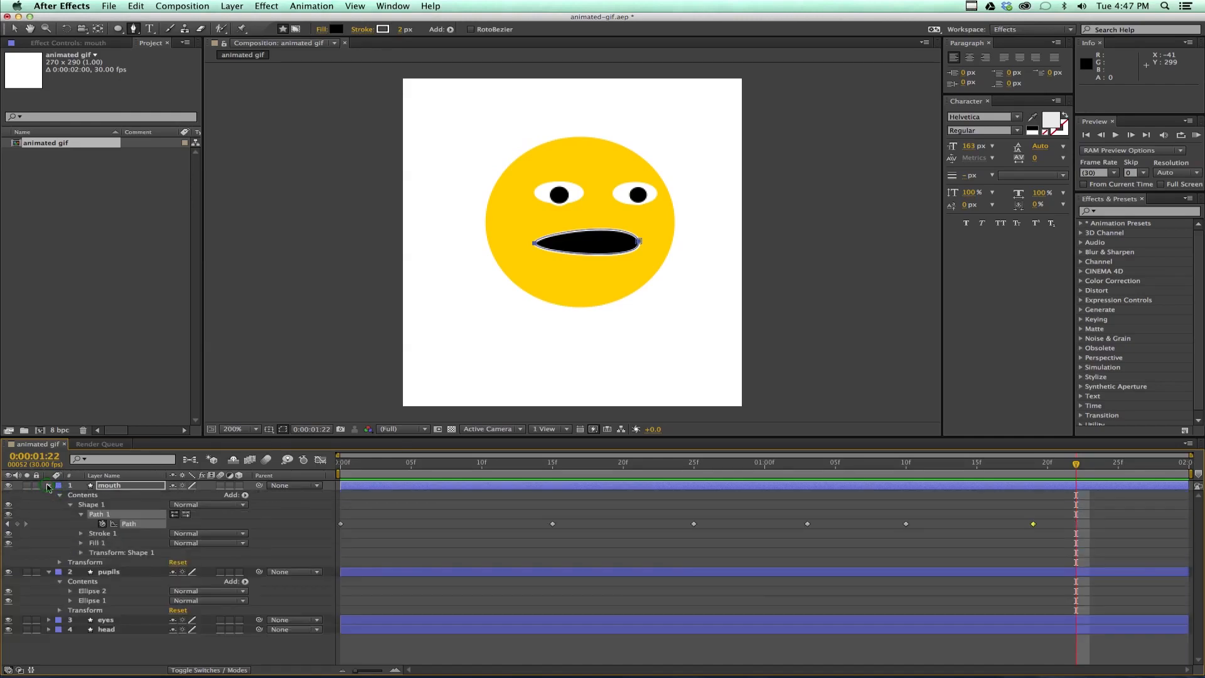
drag(1075, 463, 337, 468)
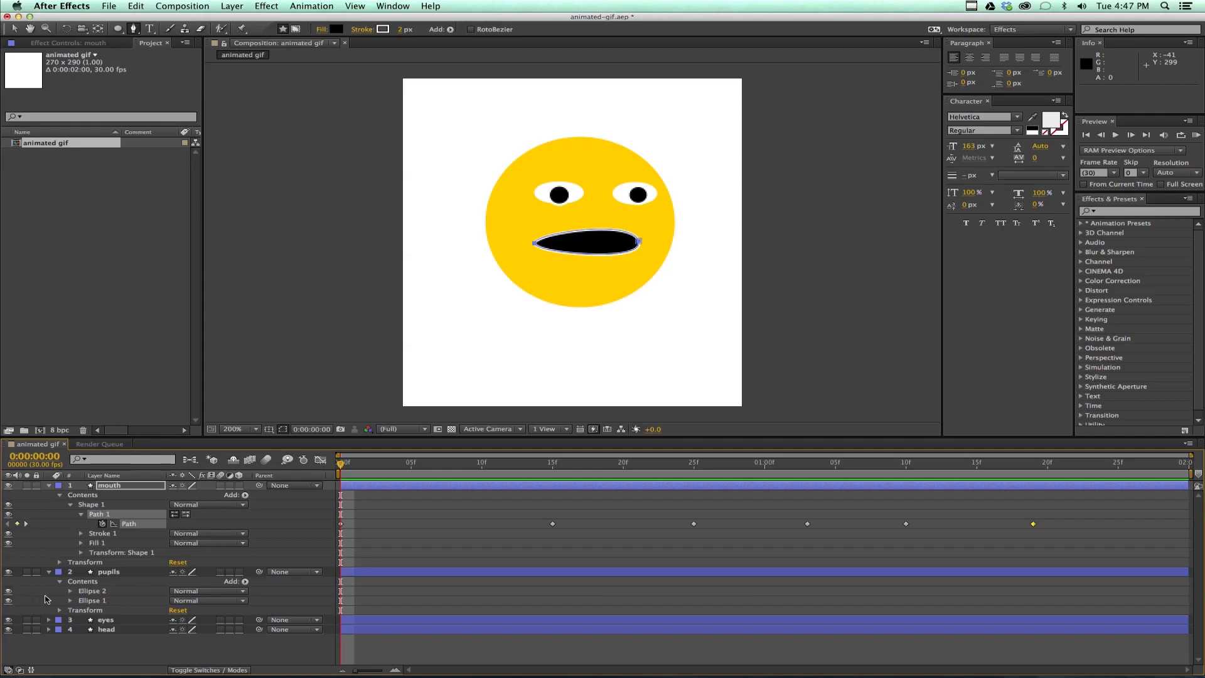
click(70, 591)
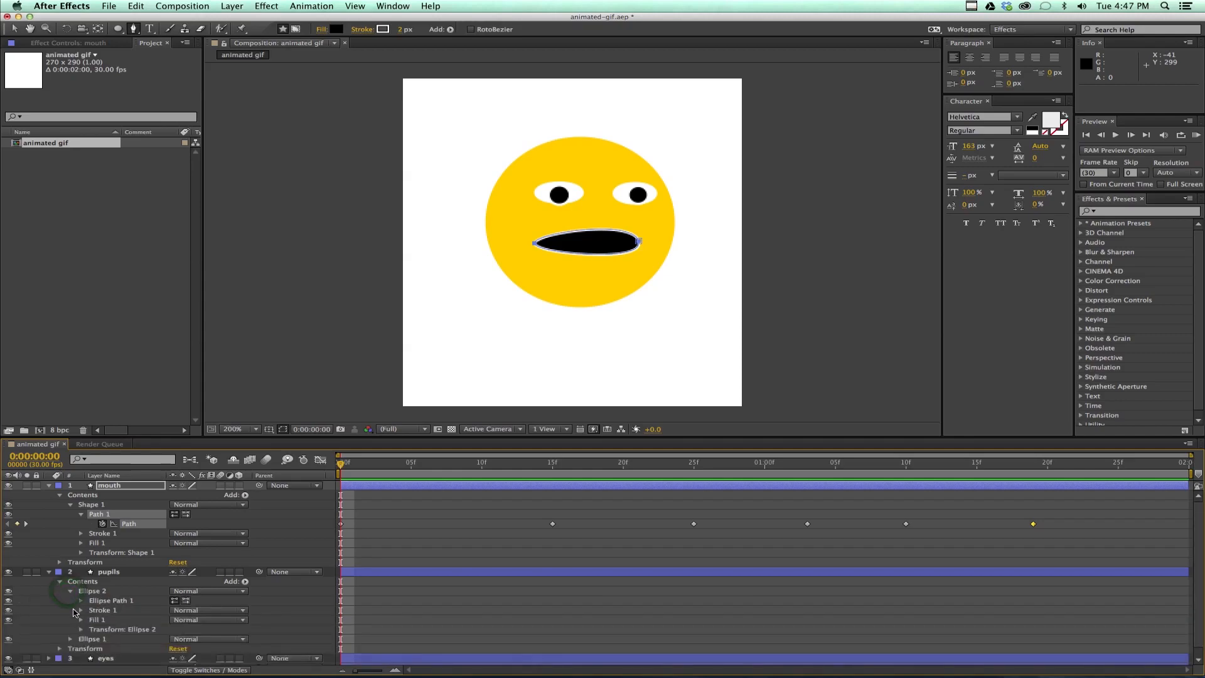
click(81, 601)
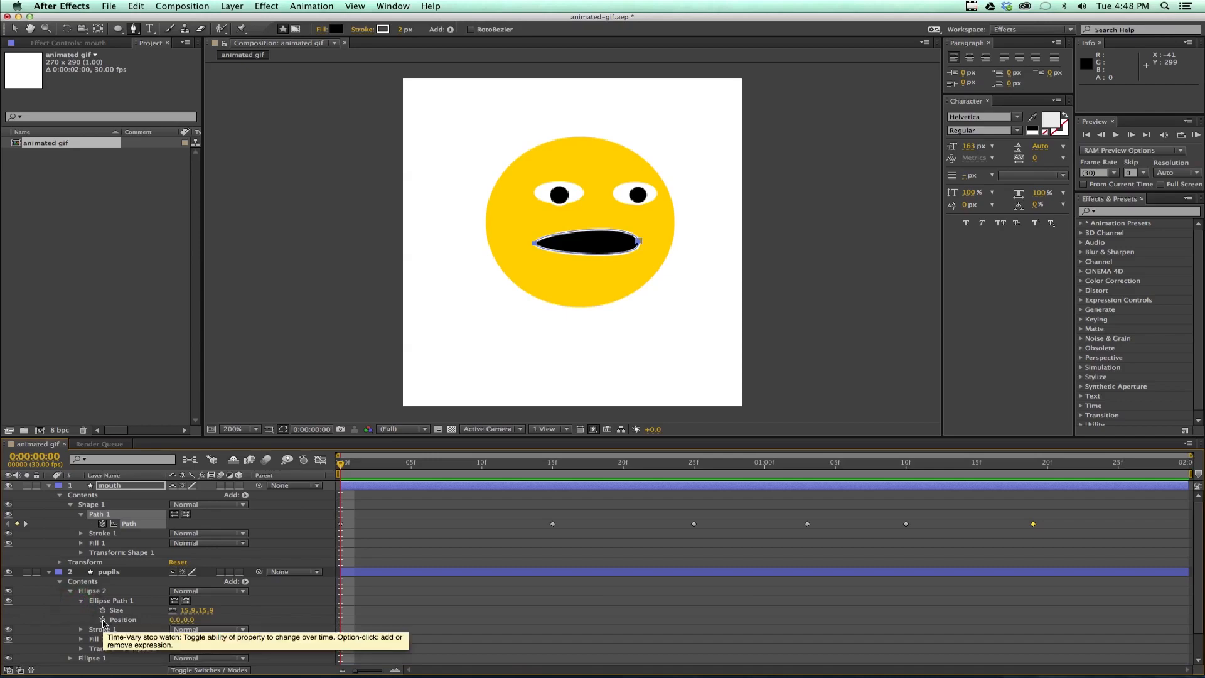
click(102, 620)
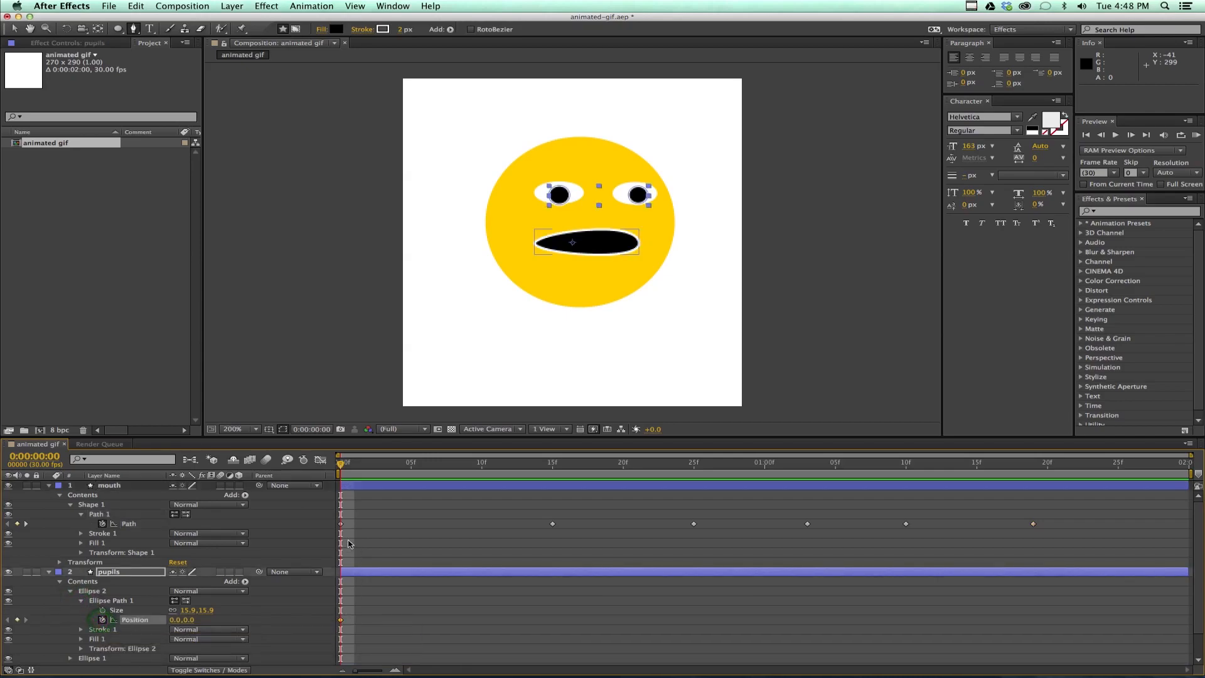
scroll(1189, 531, down, 3)
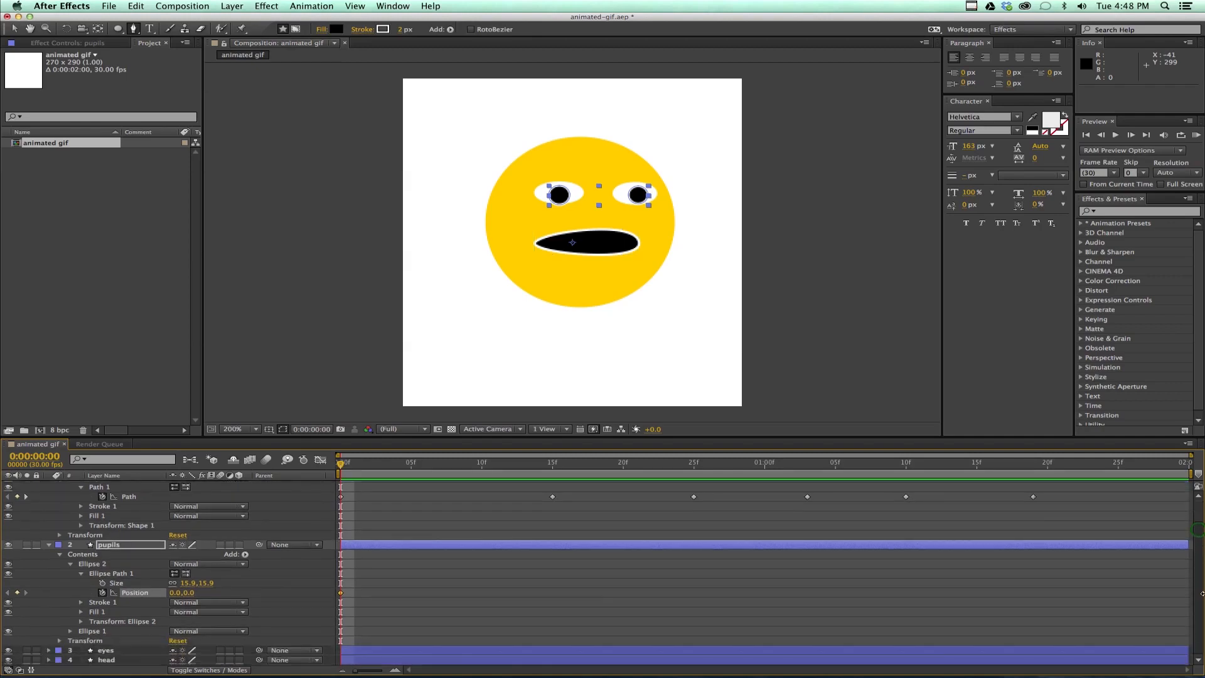
Examine the pupils layer's Contents and Transform properties, and collapse the mouth layer.
click(60, 555)
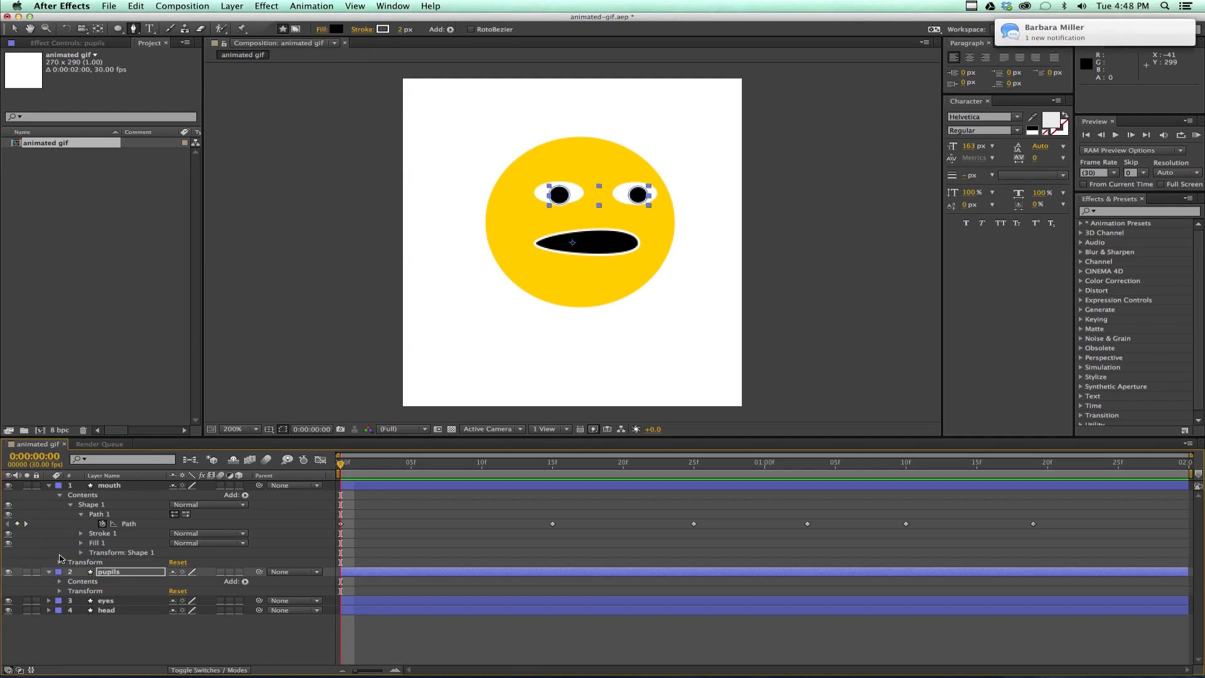
key(super+Tab)
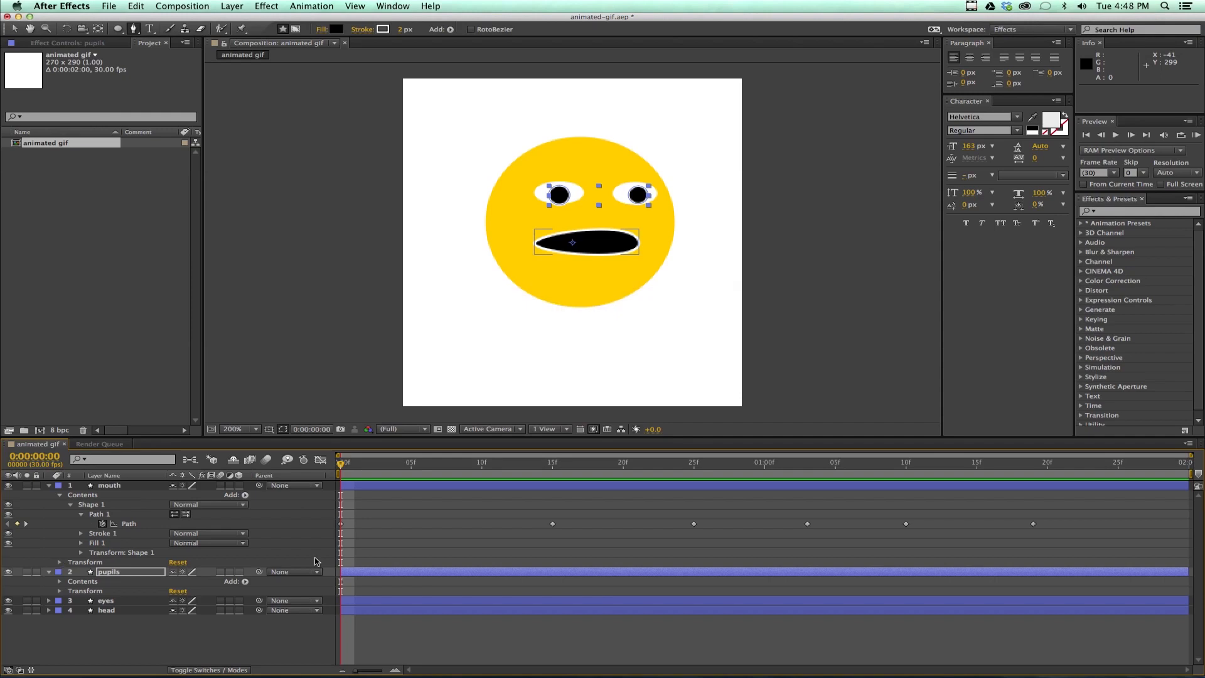
click(59, 591)
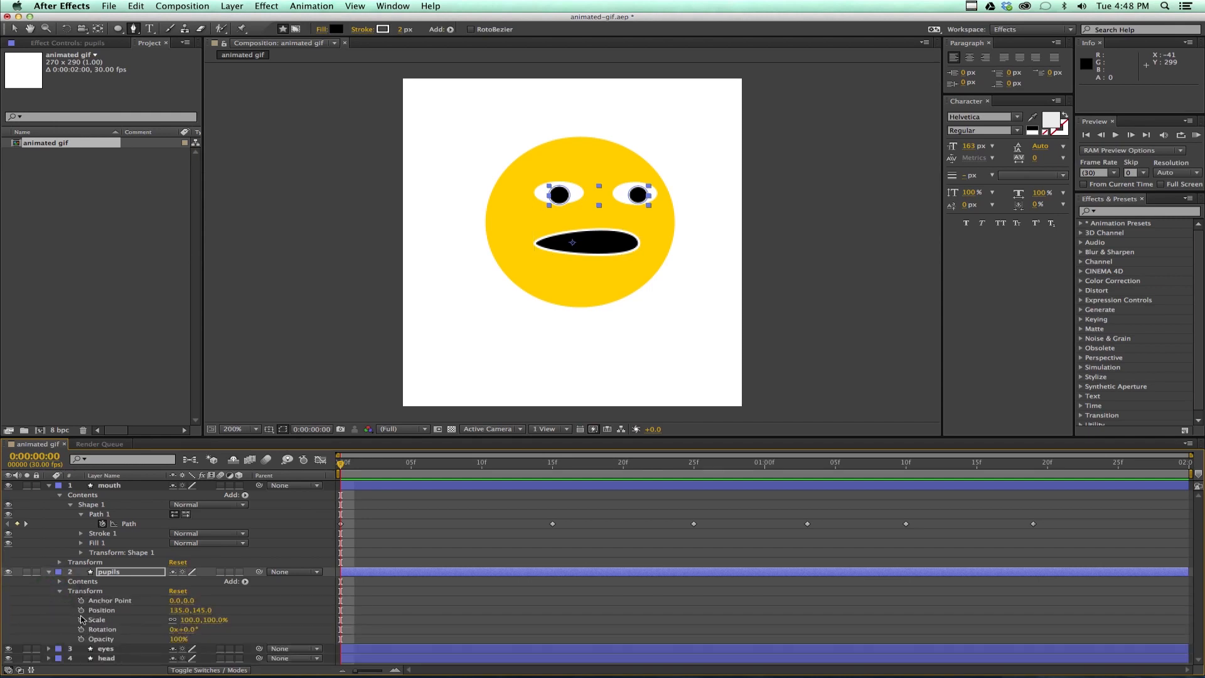
click(63, 591)
click(59, 581)
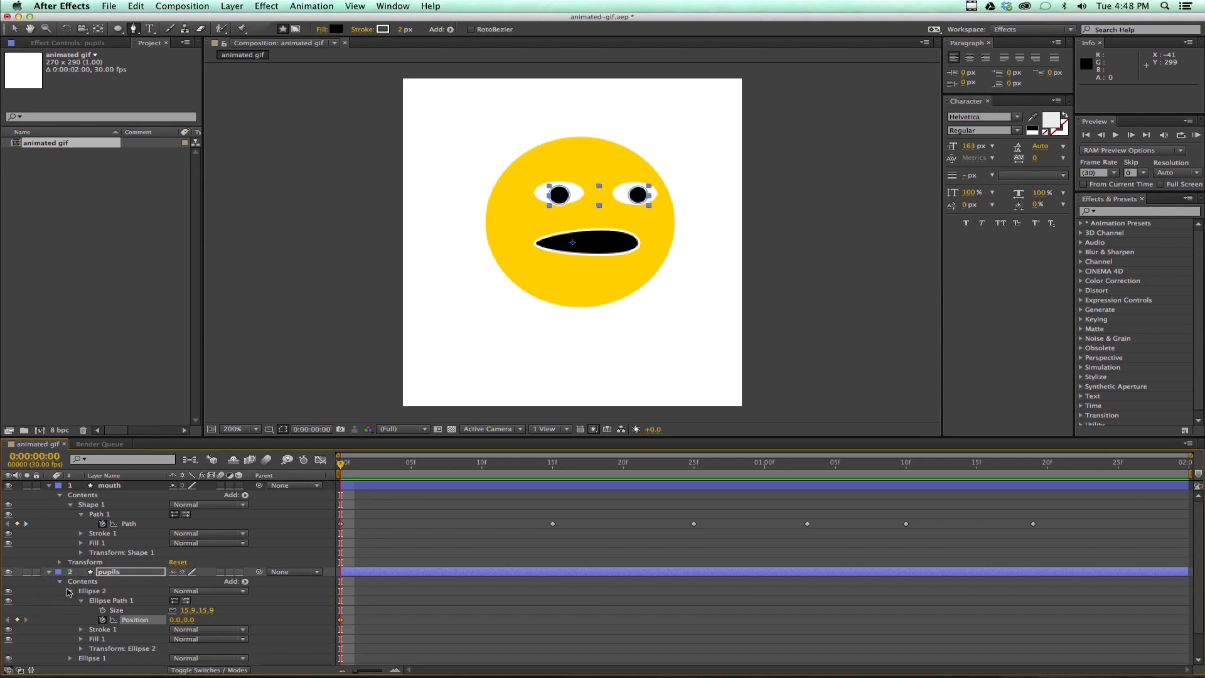
click(71, 590)
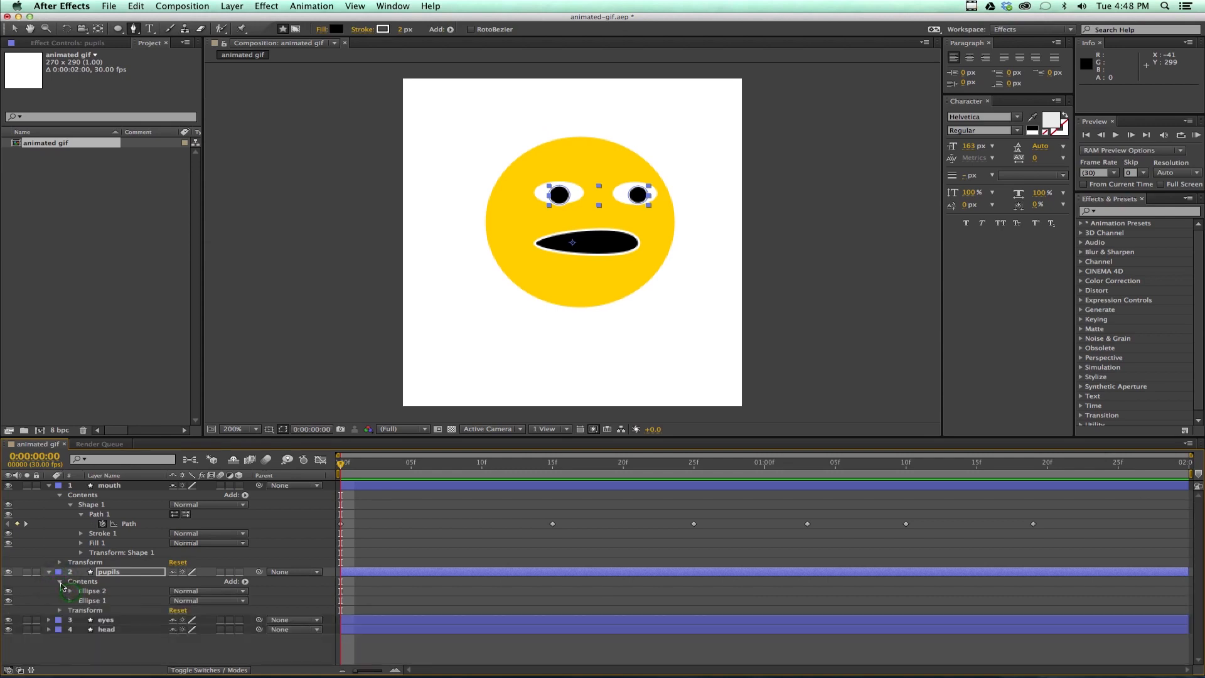
click(61, 582)
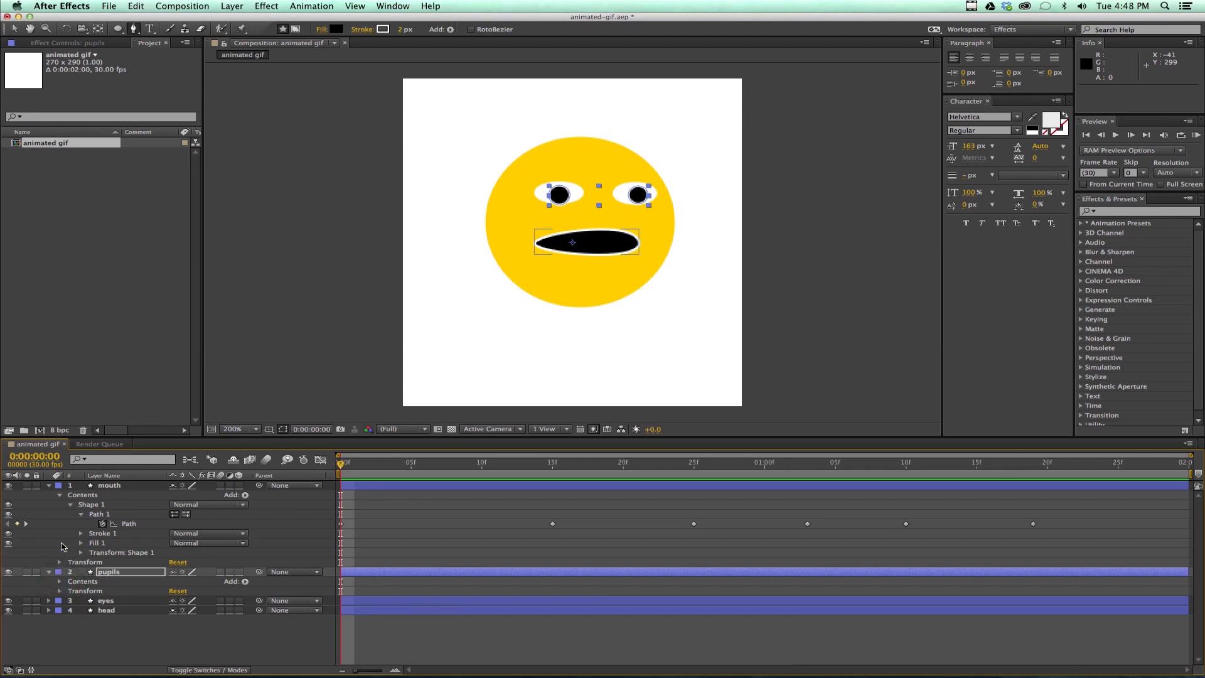
click(59, 496)
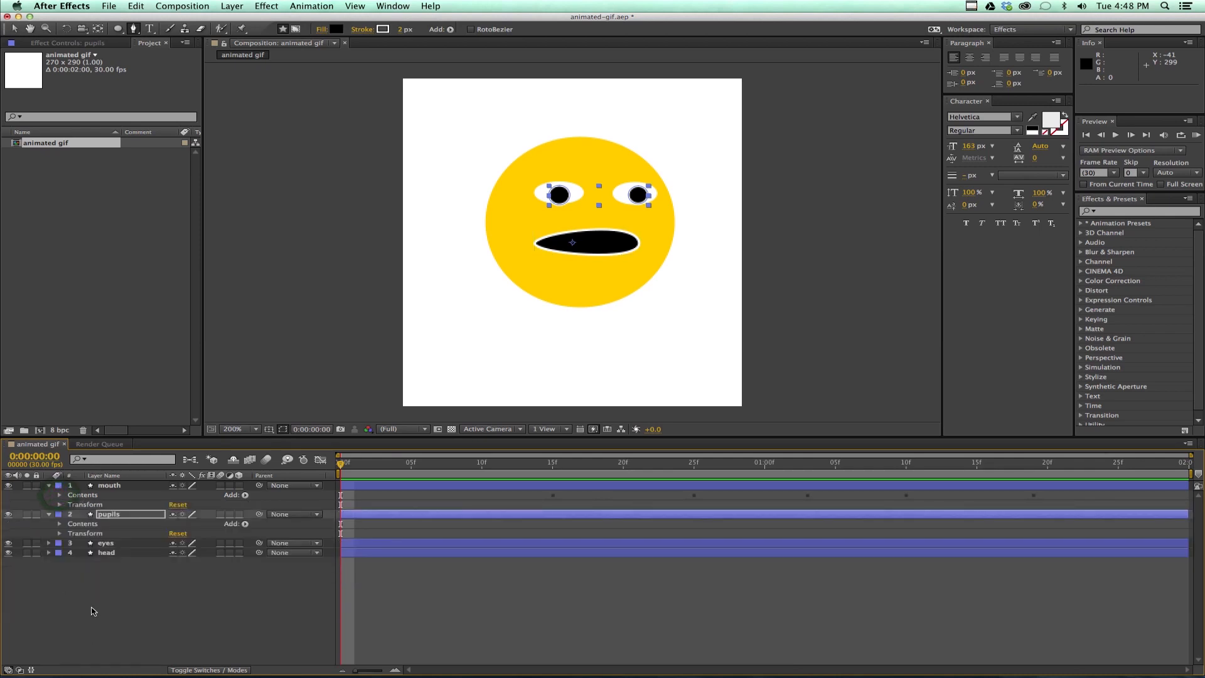
click(49, 485)
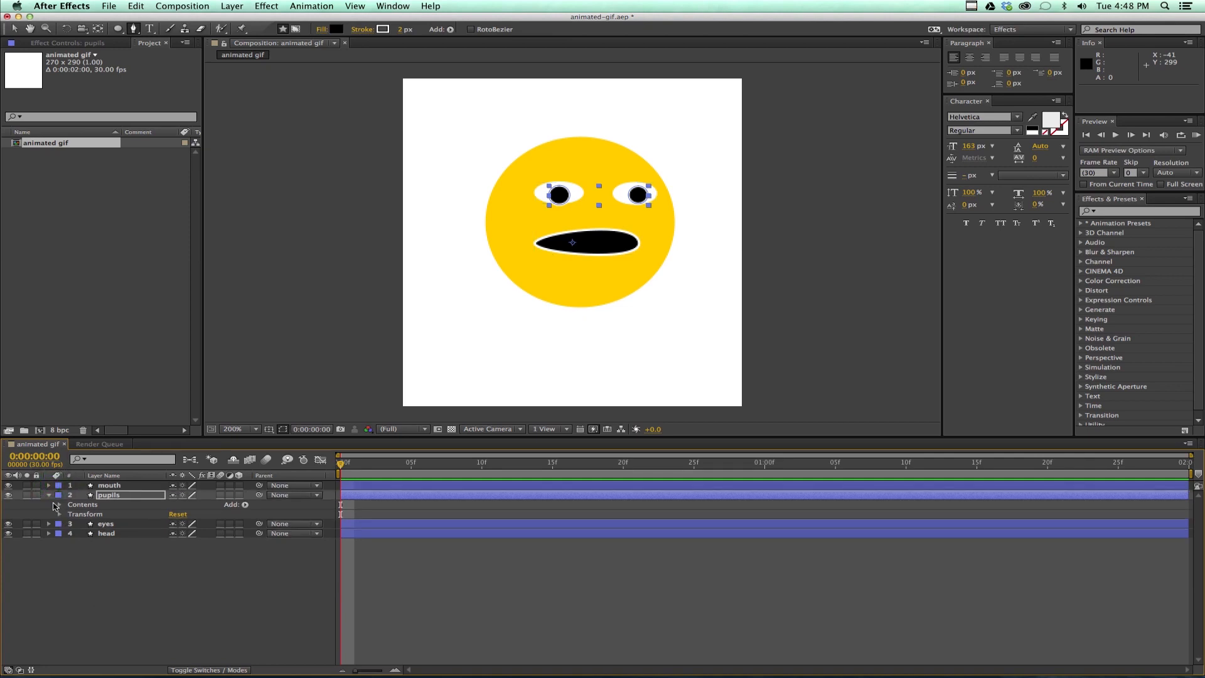
Hide and show the pupils layer to check which artwork it contains.
click(9, 496)
click(9, 496)
click(9, 495)
click(9, 496)
click(49, 496)
click(49, 496)
Keyframe the pupils layer's Transform Position at 142.0, 145.0 on the first frame and again at 0:00:01:29.
click(59, 514)
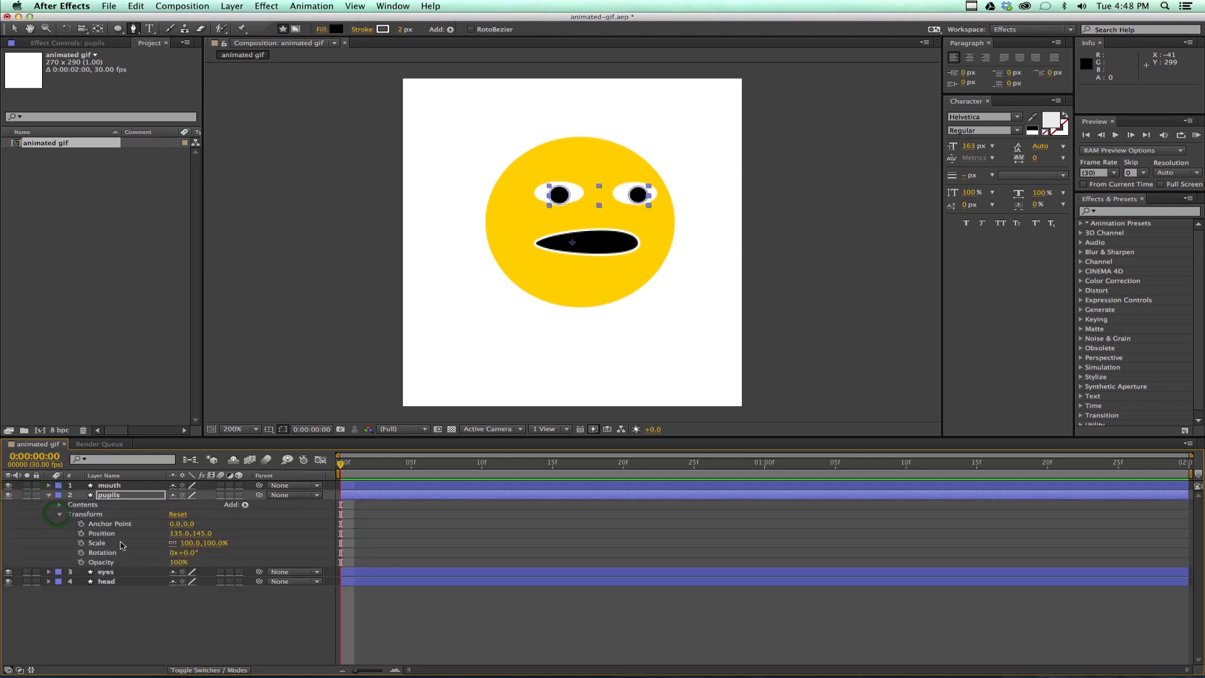
click(81, 533)
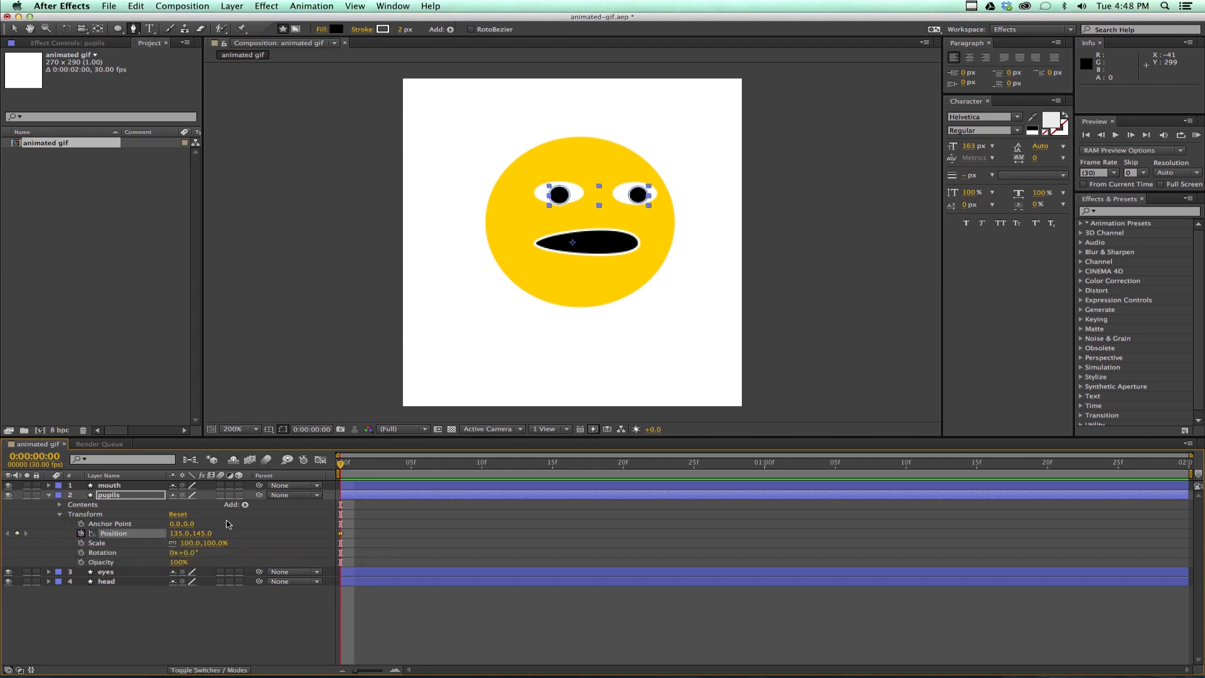
drag(175, 533, 183, 533)
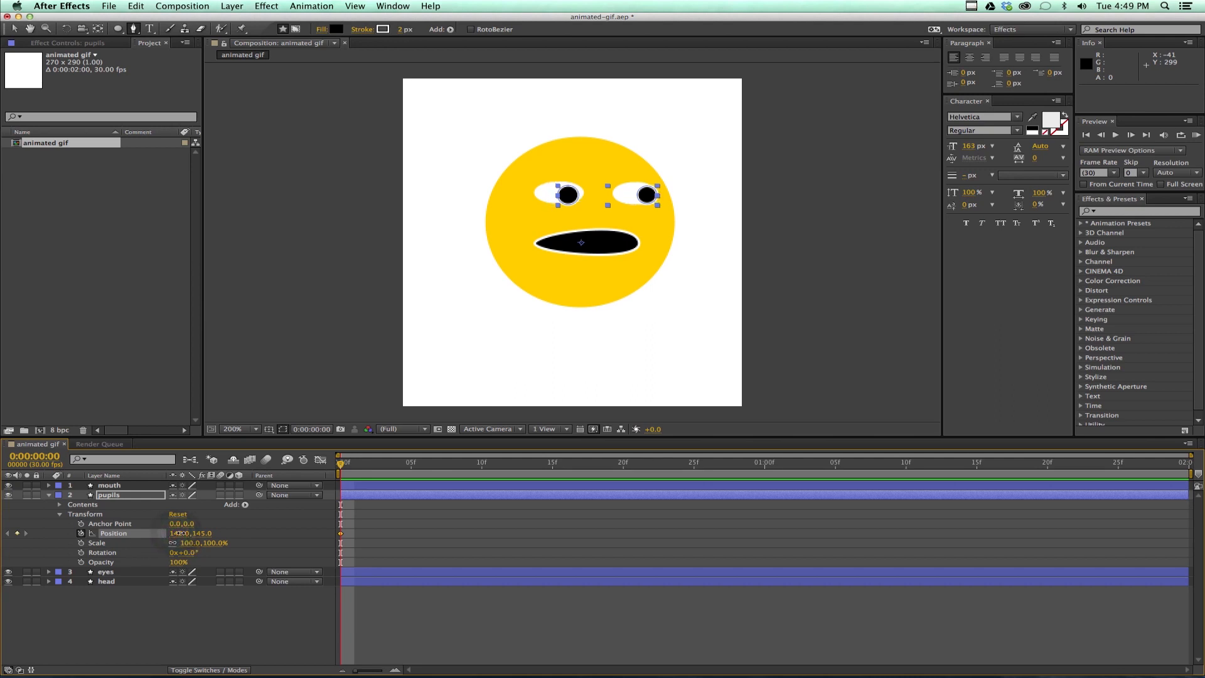
key(space)
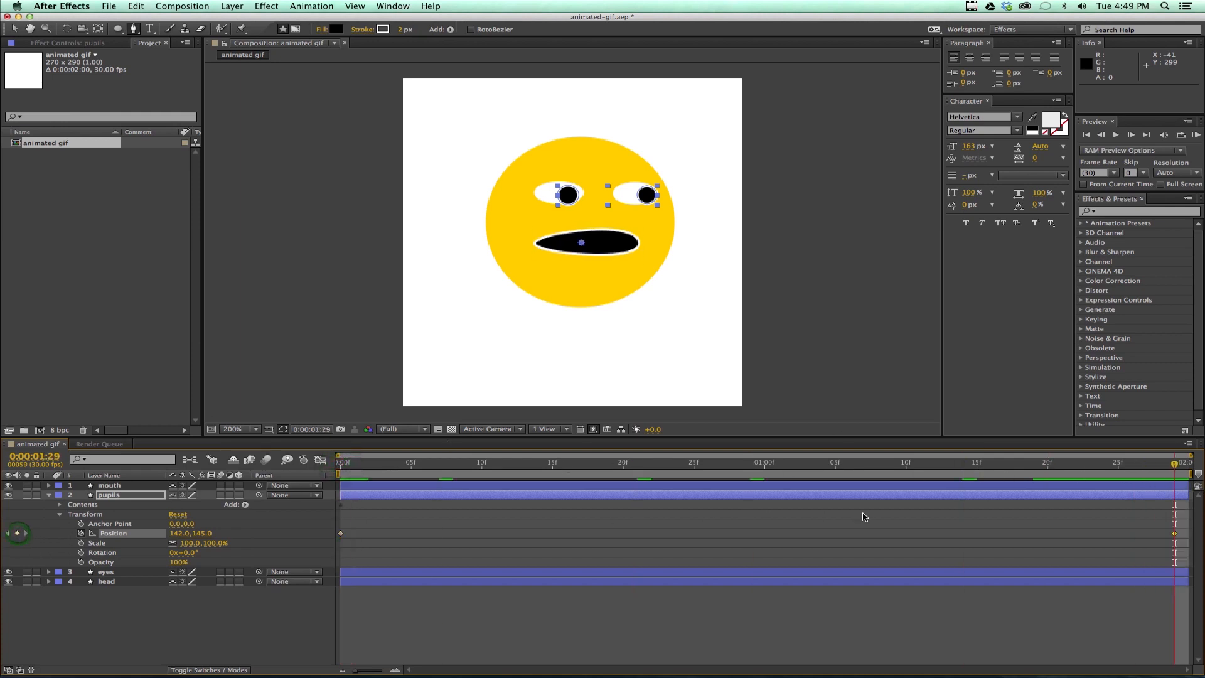
Keyframe the pupils layer's Position at 134.0, 145.0 at 0:00:00:15 and with X about 121 at 0:00:00:25.
drag(1173, 464, 552, 463)
key(space)
drag(1171, 471, 607, 481)
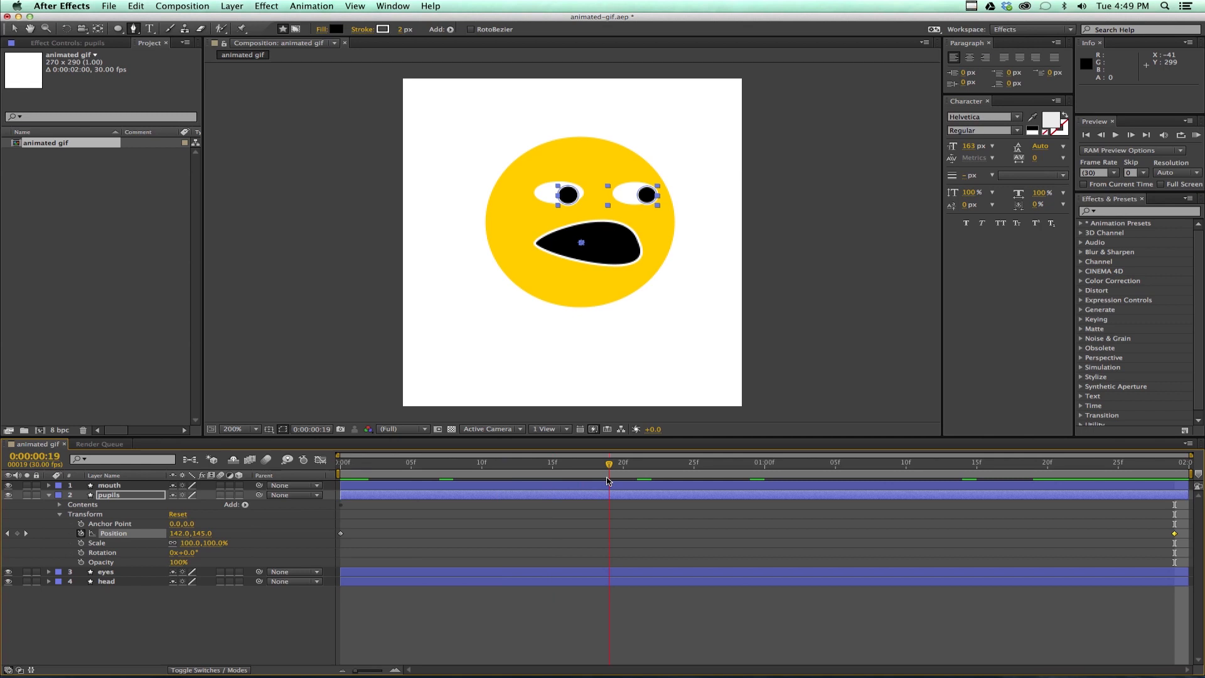
drag(608, 482, 482, 486)
click(126, 485)
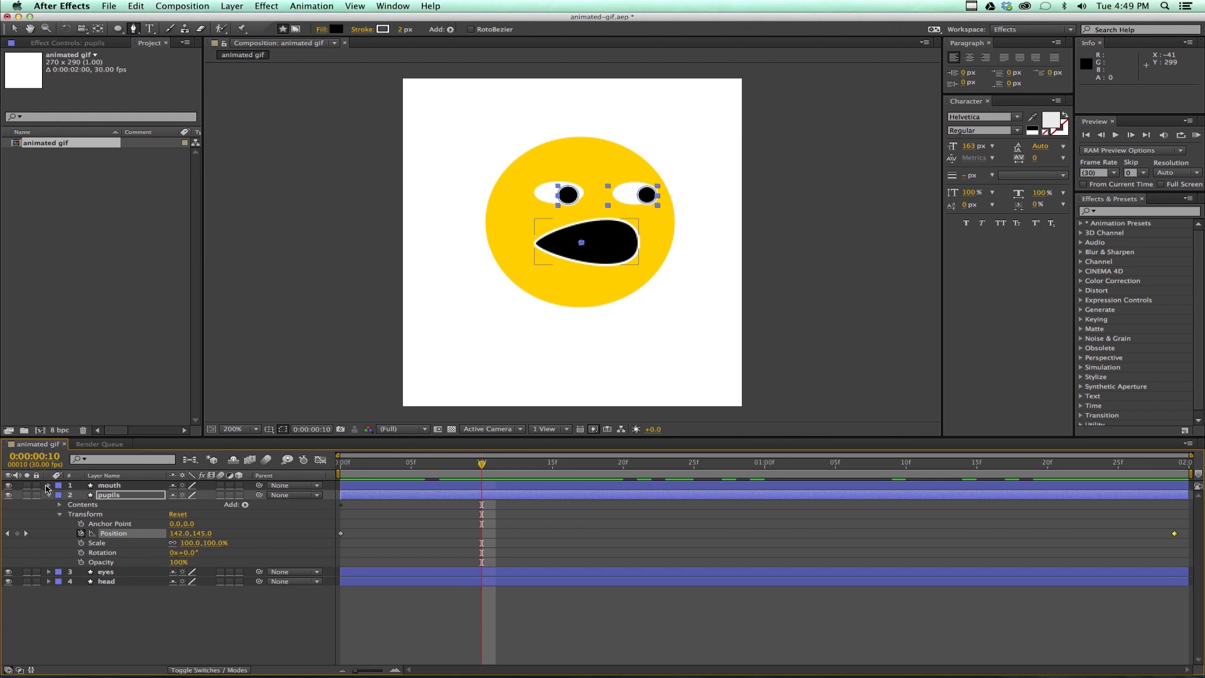
click(48, 485)
drag(481, 463, 550, 466)
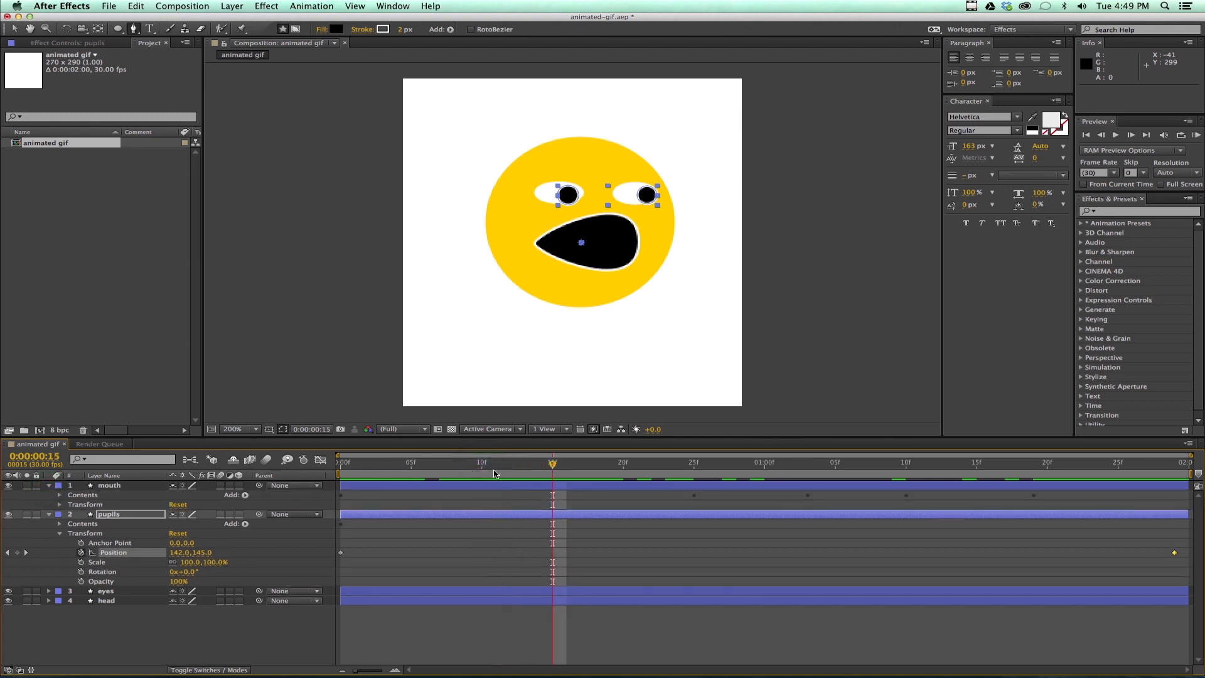
click(137, 496)
drag(175, 552, 170, 552)
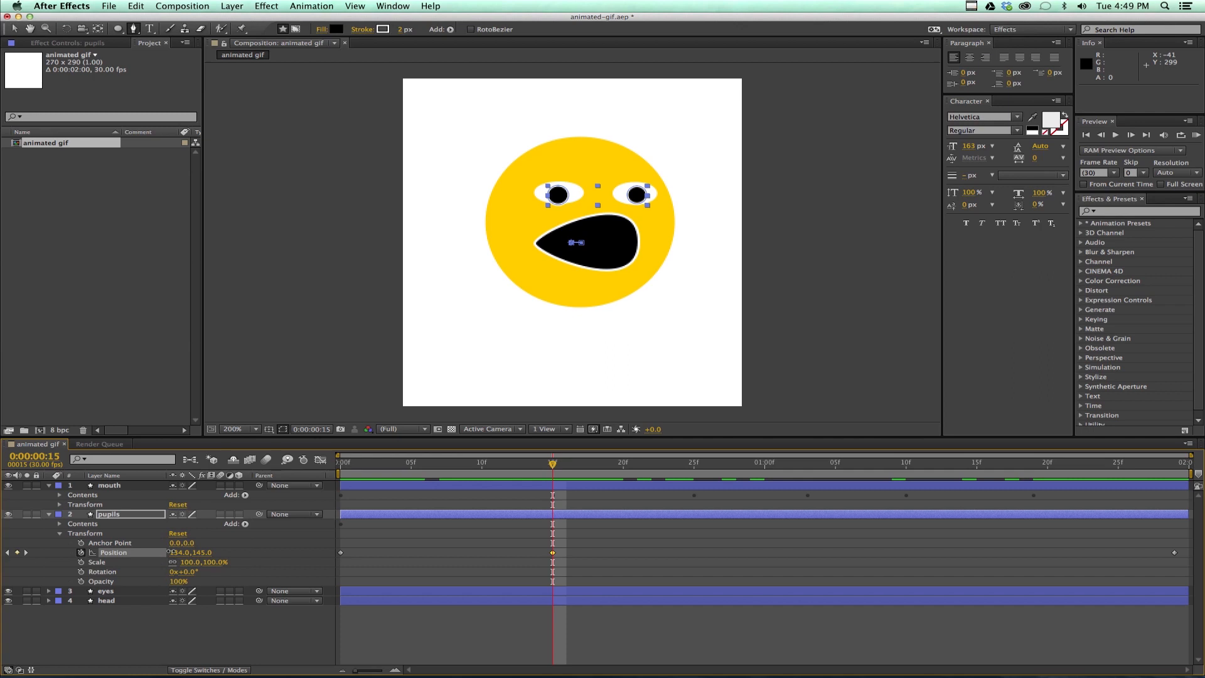
drag(551, 465, 690, 467)
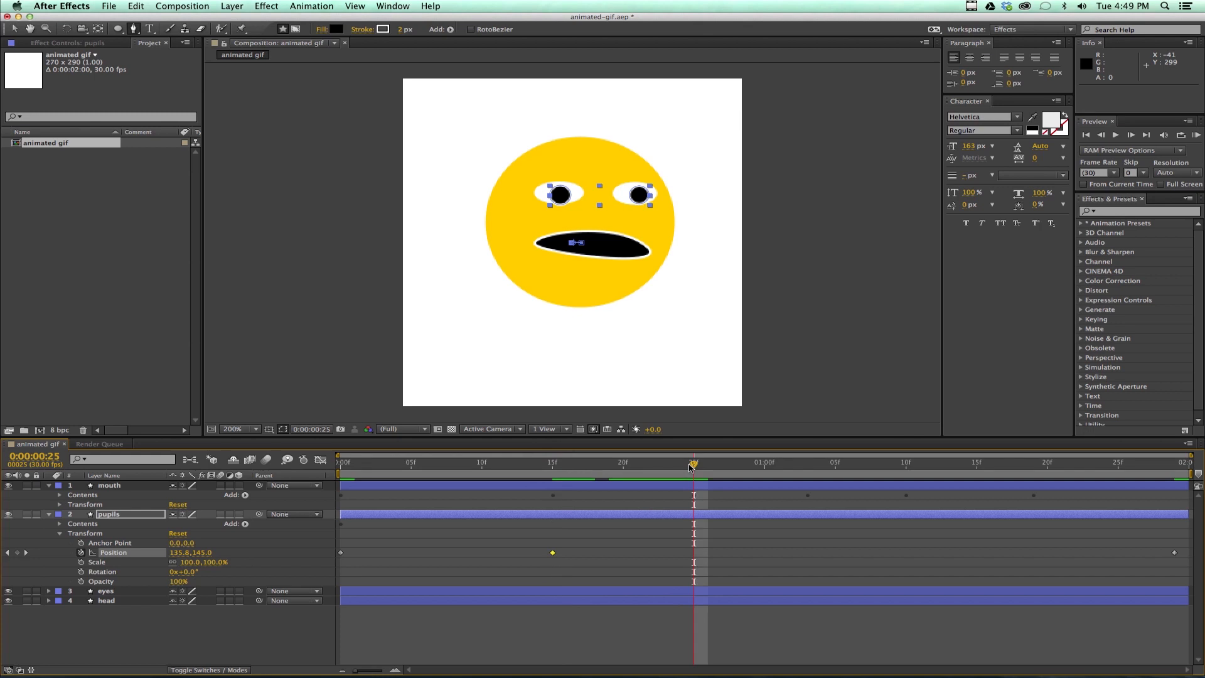
drag(178, 553, 156, 553)
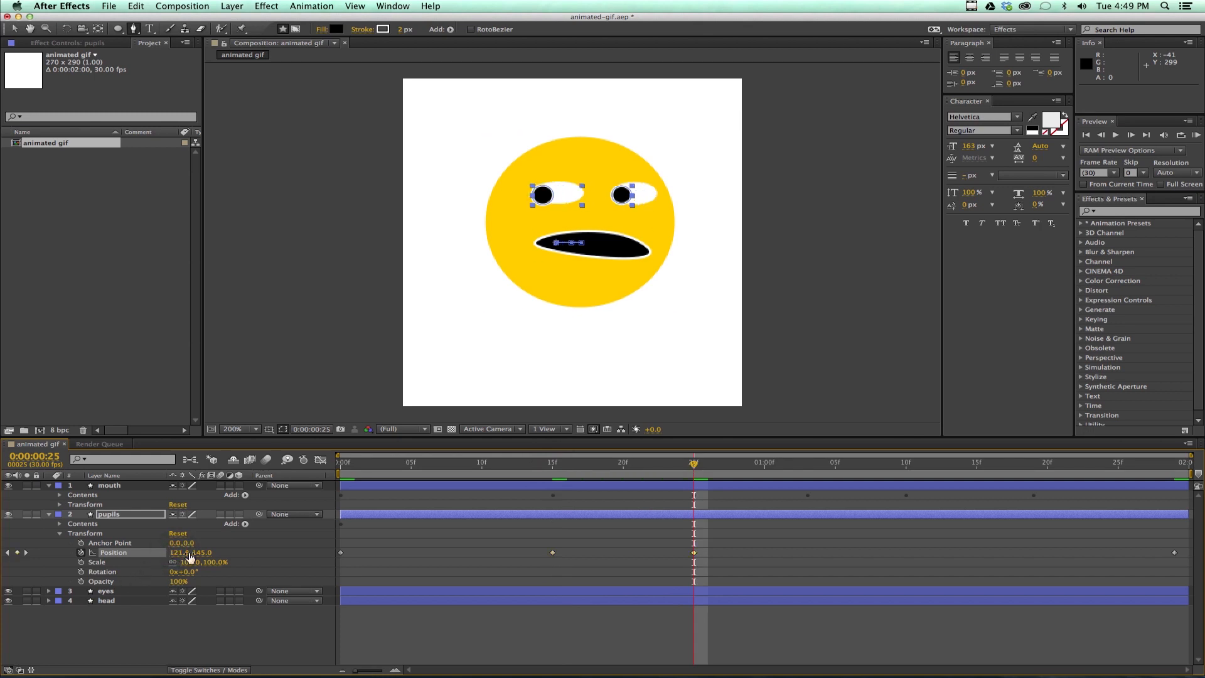
Keyframe the pupils layer's Position at 143.1, 145.0 at 0:00:01:03 and at 135.1, 137.0 at 0:00:01:10.
drag(695, 463, 807, 465)
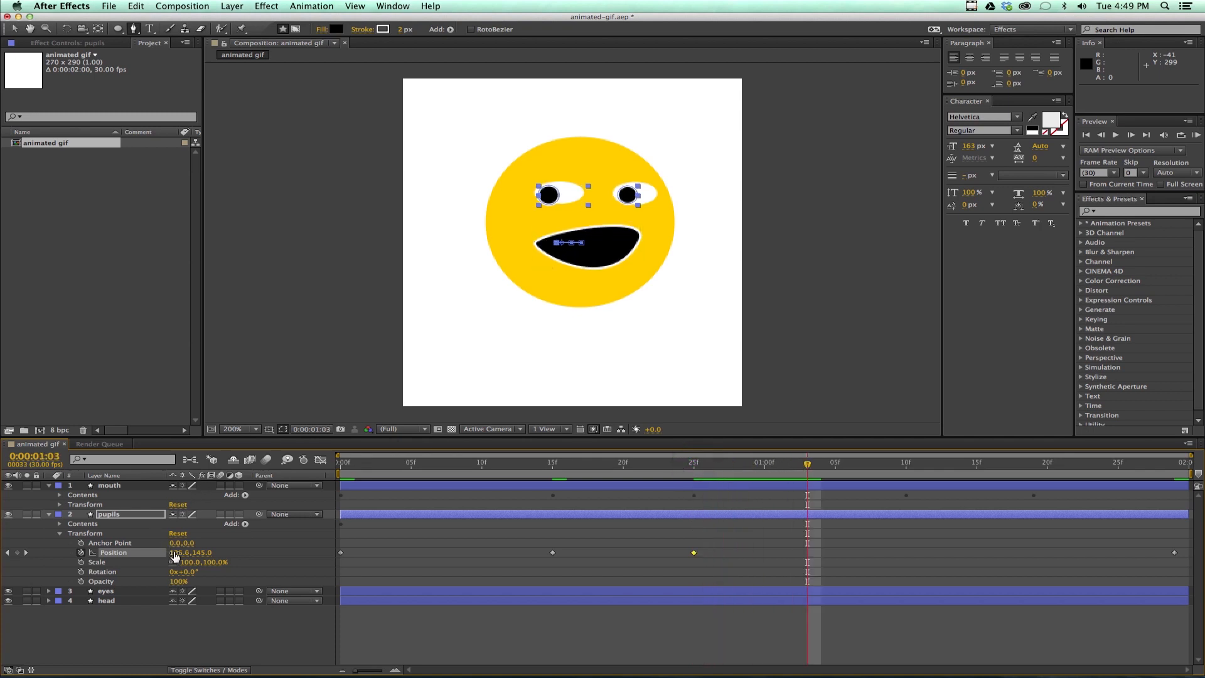
drag(176, 556, 188, 554)
drag(808, 463, 900, 470)
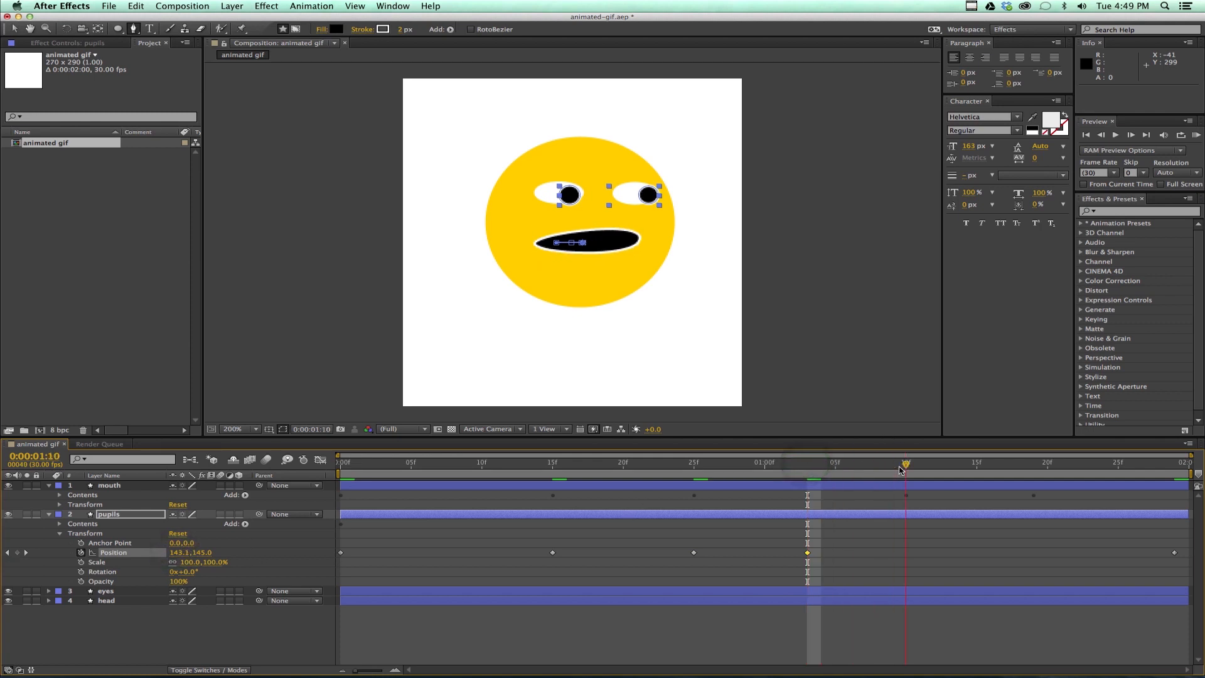
drag(186, 553, 202, 553)
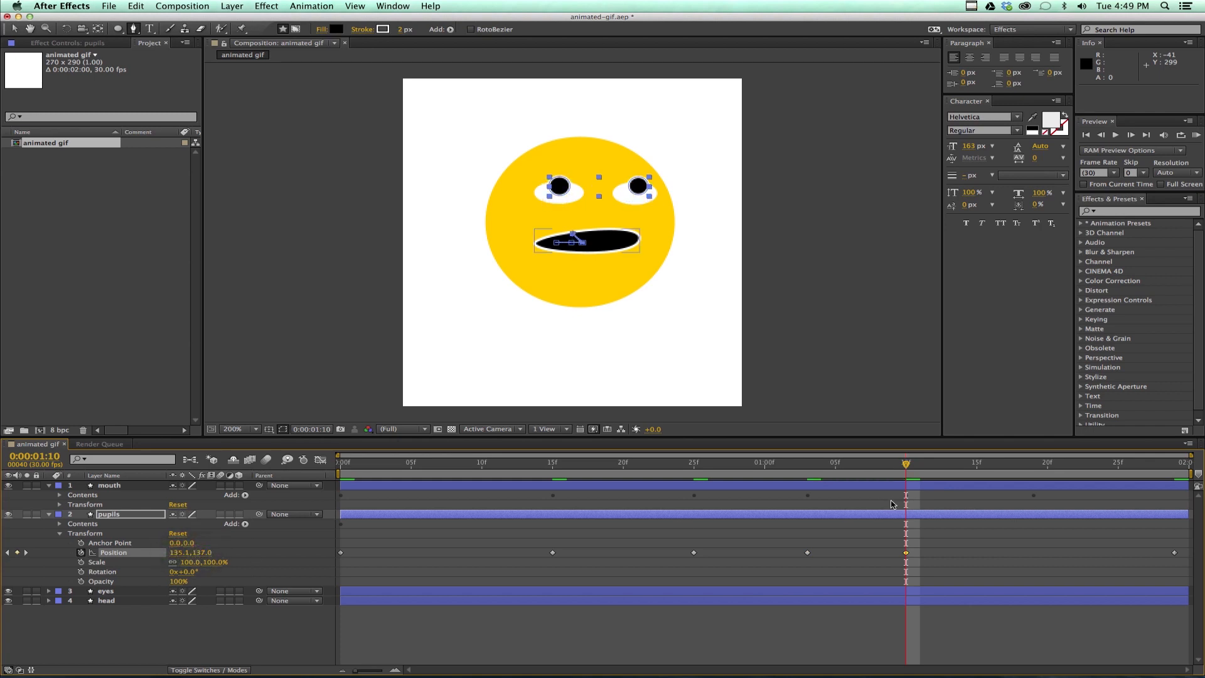
Play a RAM preview of the combined pupil and mouth animation from the first frame, then stop it.
key(space)
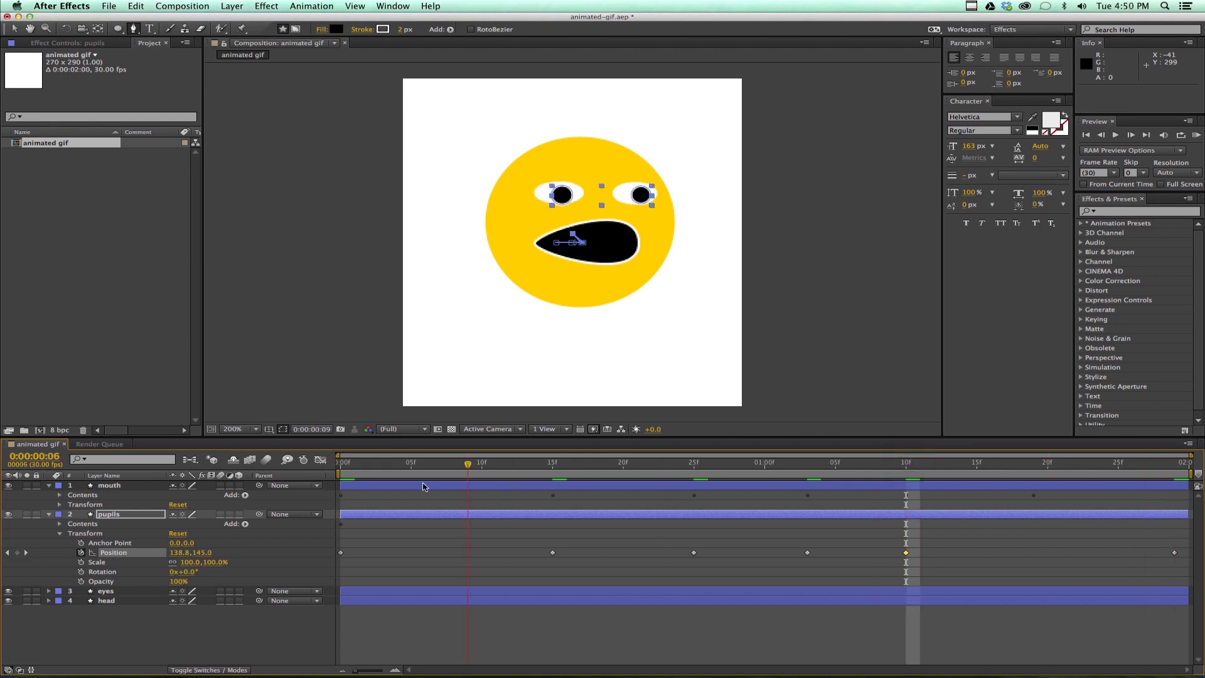
click(1197, 137)
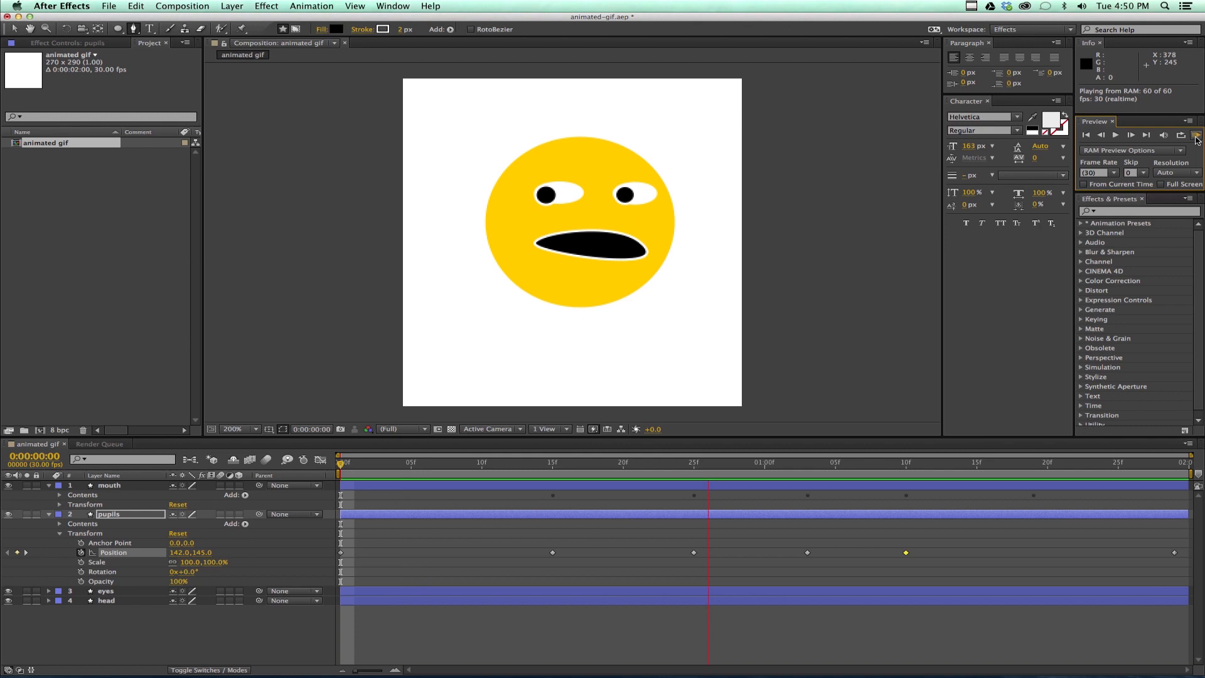
click(1196, 139)
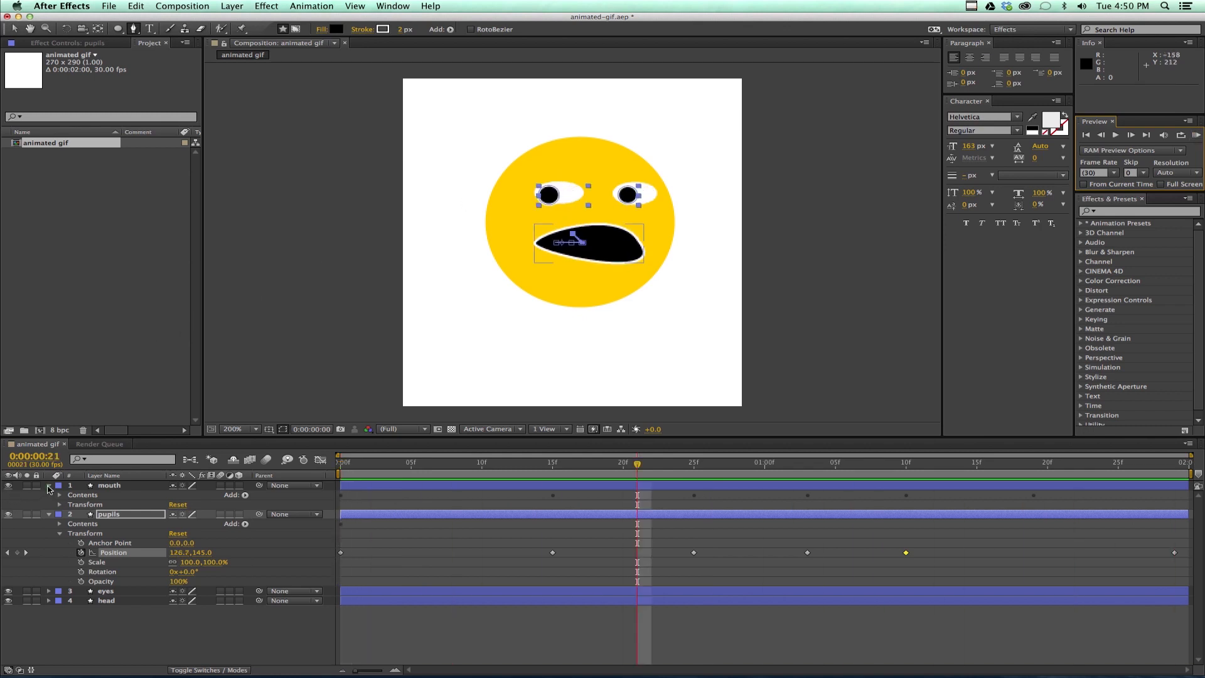
Collapse the mouth and pupils layers, expand the eyes layer's contents, and toggle Ellipse 2's visibility to identify its eye.
click(49, 485)
click(49, 495)
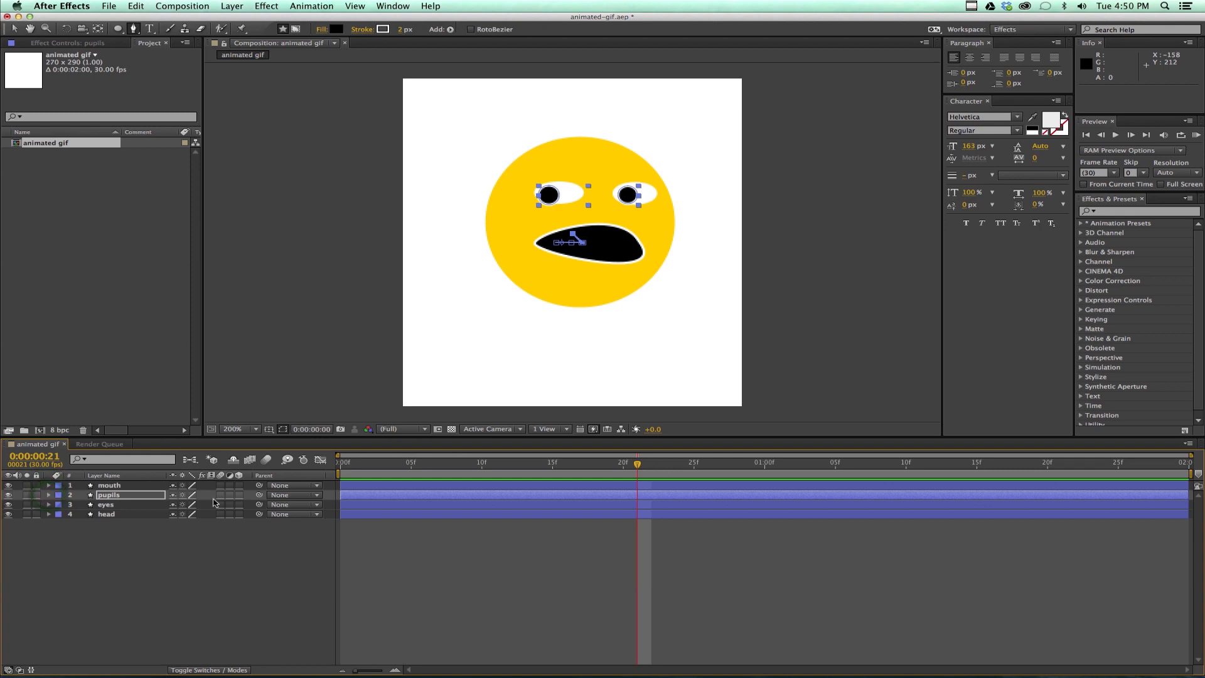
drag(635, 463, 396, 463)
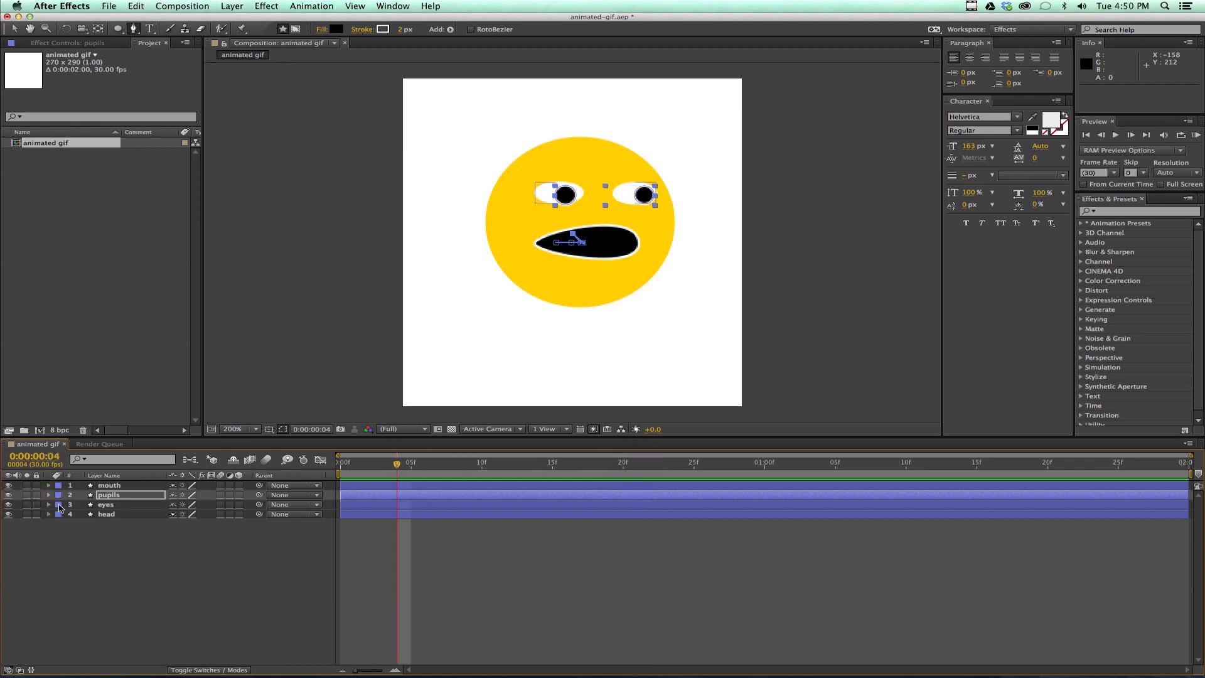
click(49, 505)
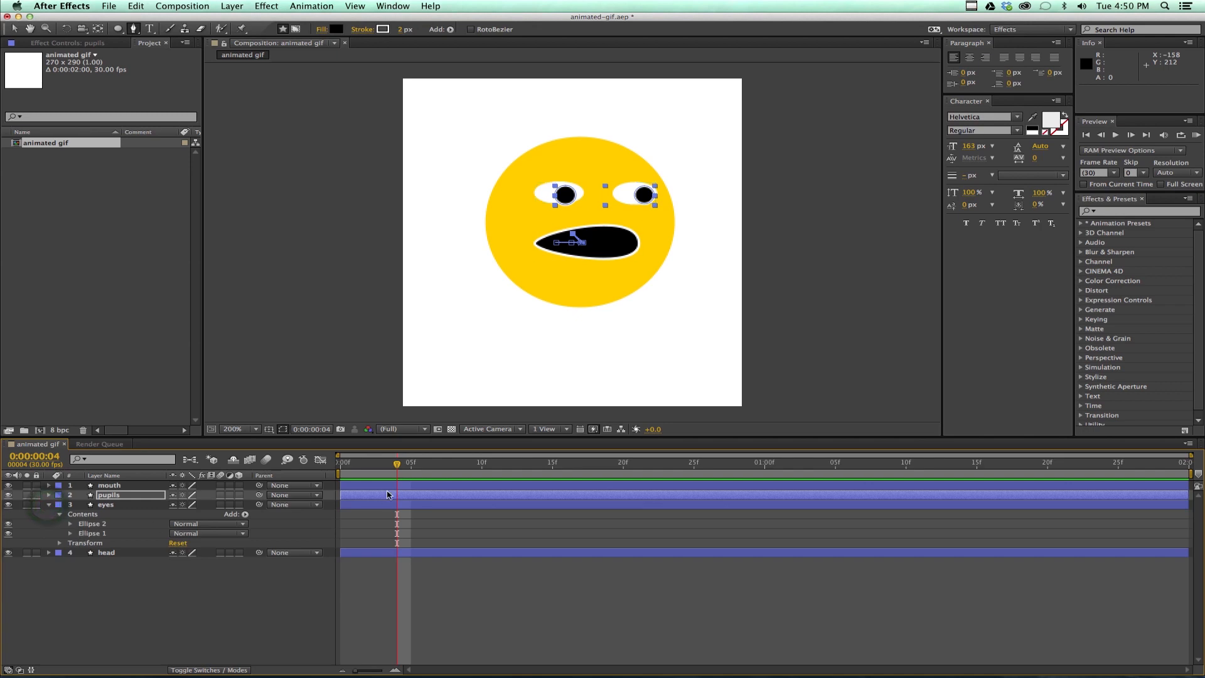
click(8, 524)
click(9, 524)
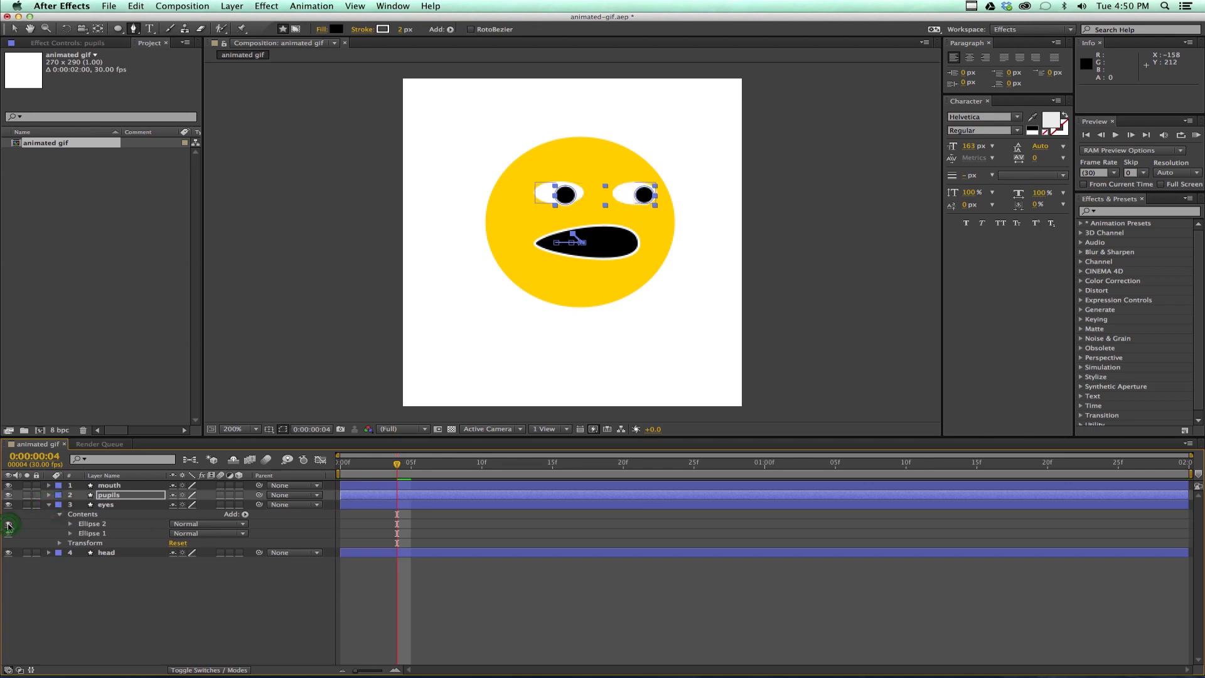
At the first frame, look through the path, stroke, fill and transform properties of the eyes layer's Ellipse 2.
drag(394, 467, 344, 467)
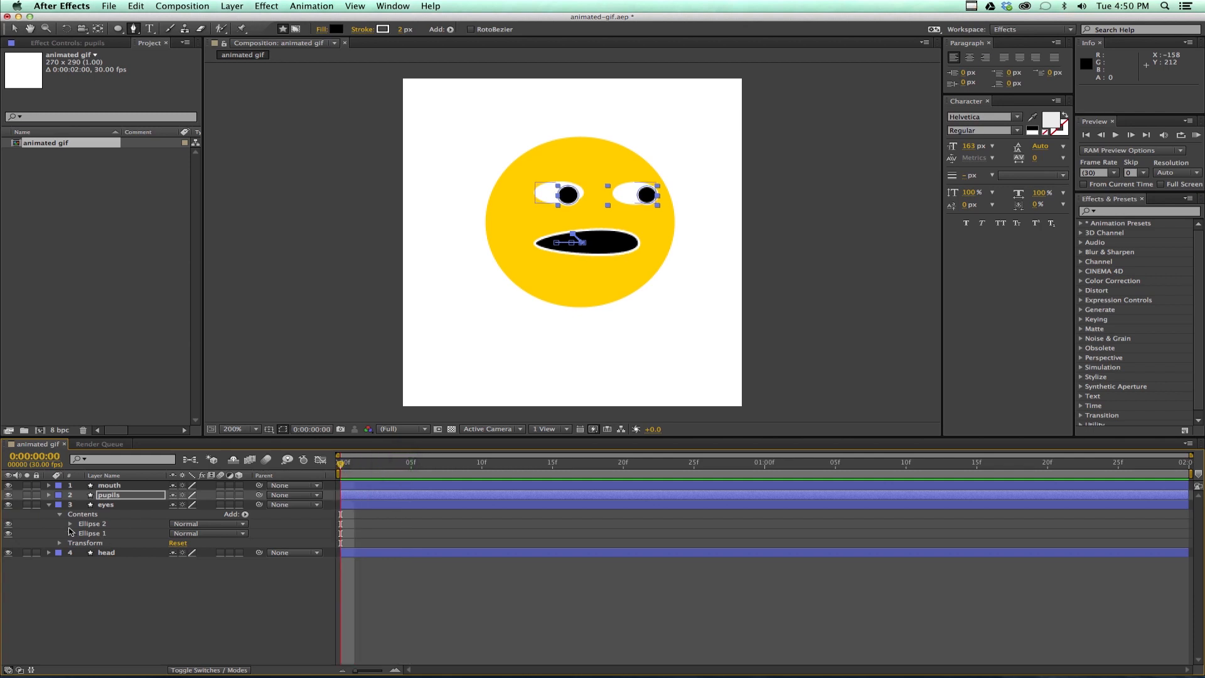
click(48, 485)
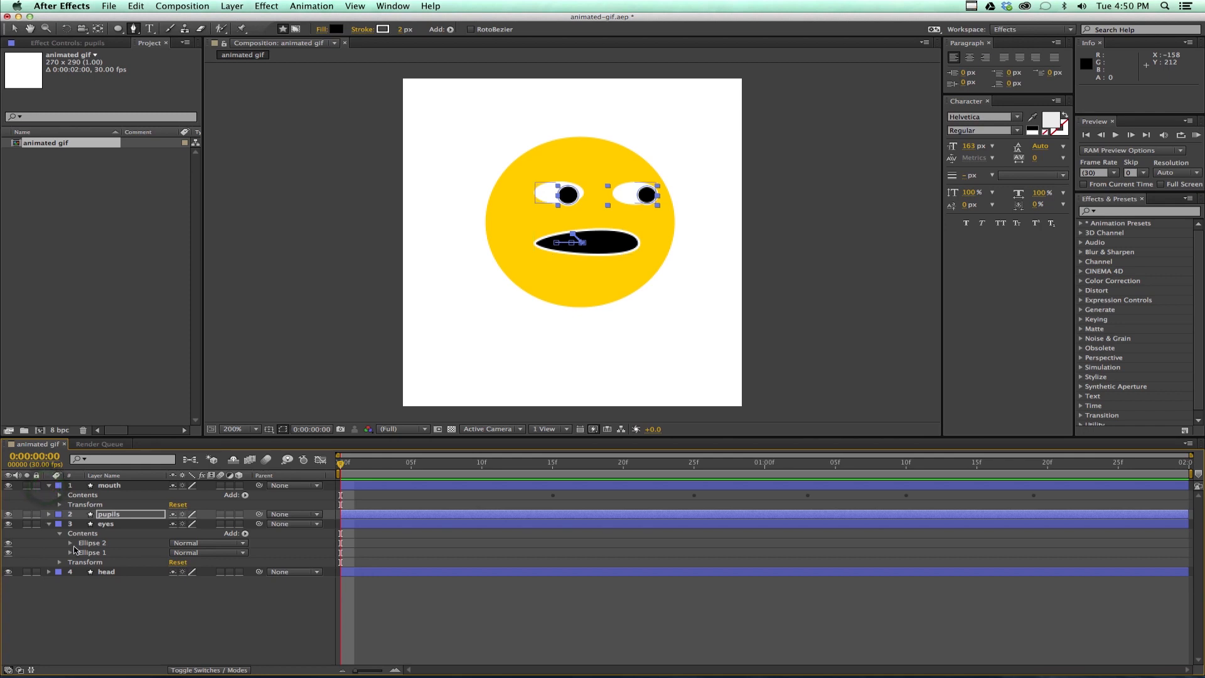
click(70, 543)
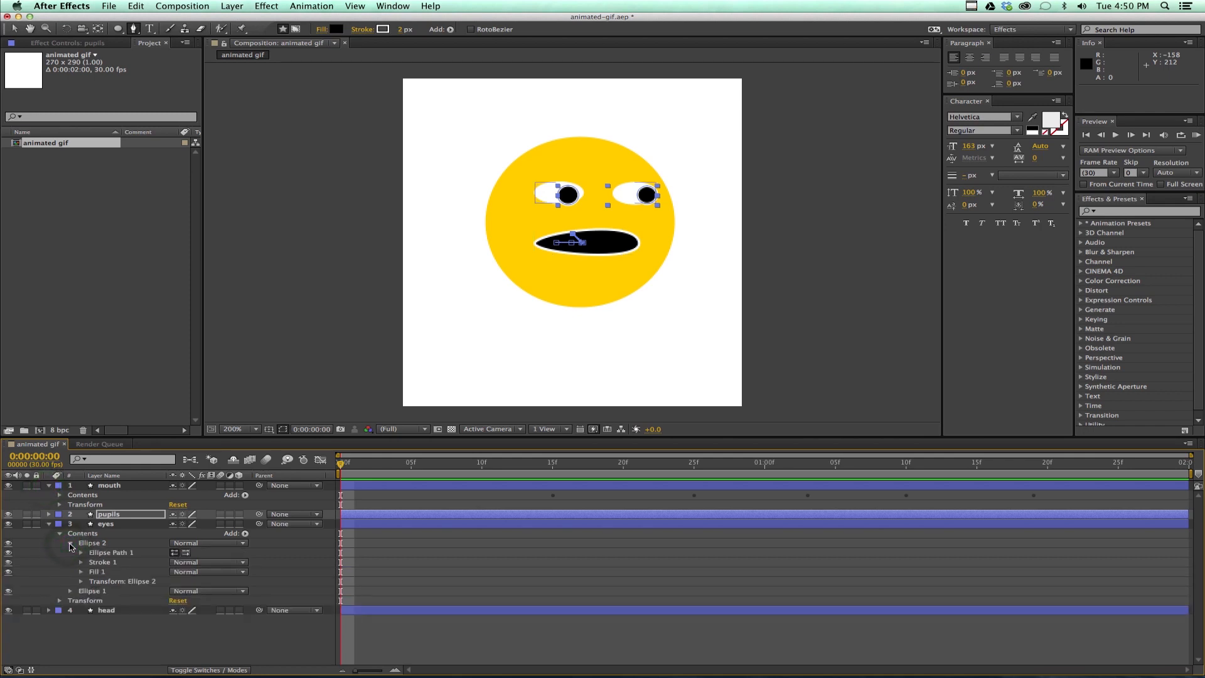
click(81, 581)
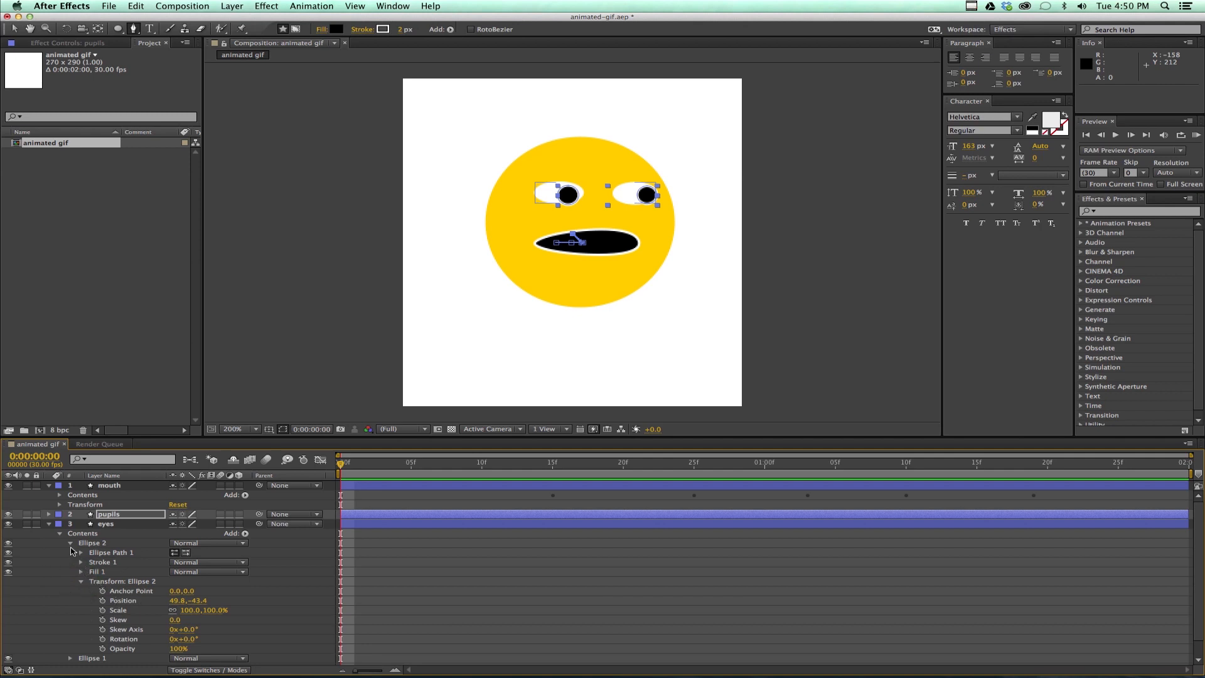
click(80, 553)
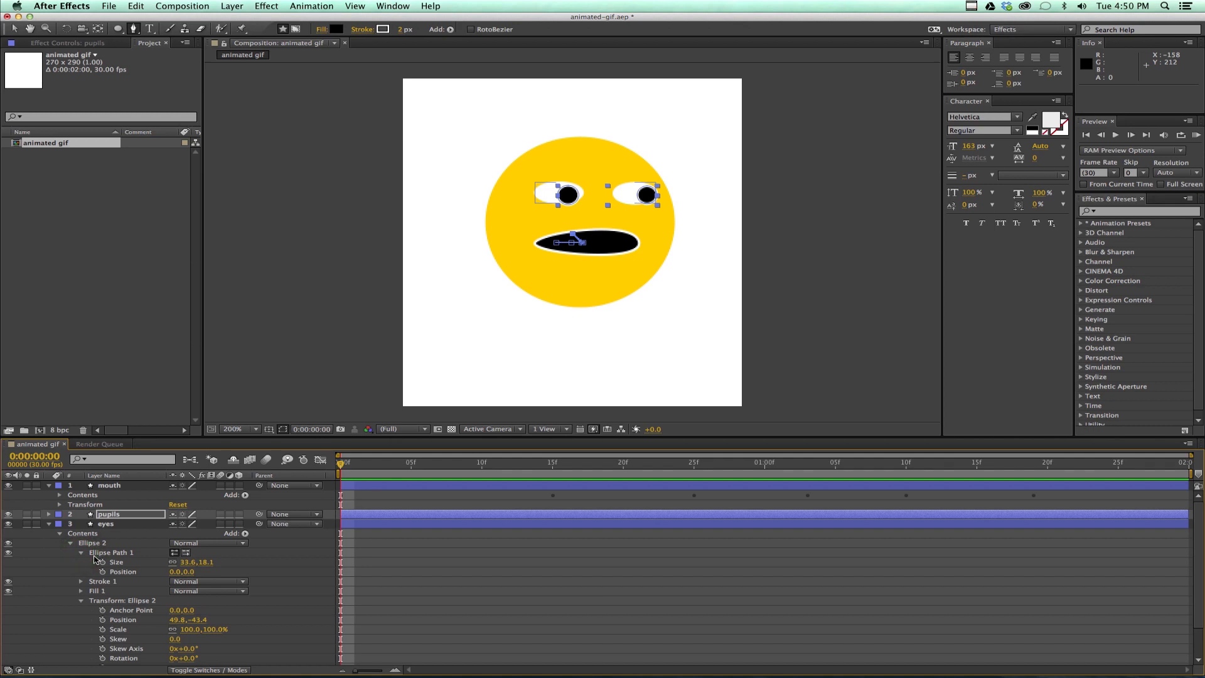
click(81, 553)
click(81, 562)
click(81, 562)
click(81, 572)
click(81, 572)
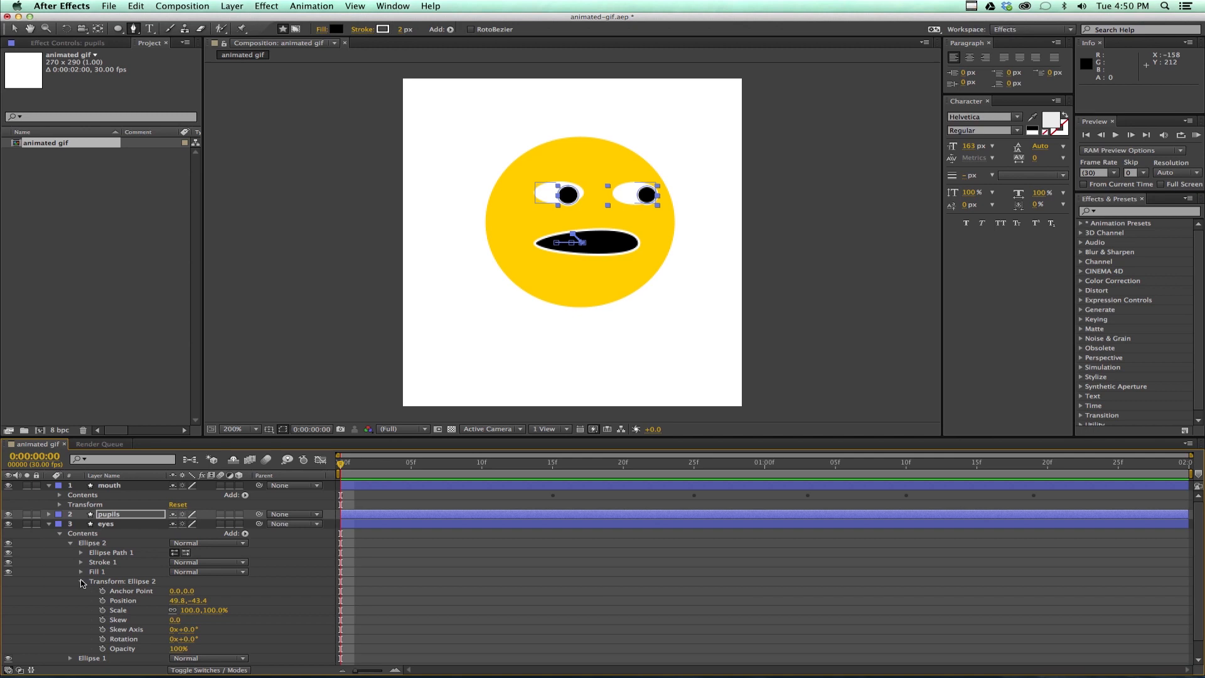
Keyframe the Size of the eyes layer's Ellipse 2 path at 33.6, 18.1 on the first frame and again at 0:00:01:29.
click(81, 553)
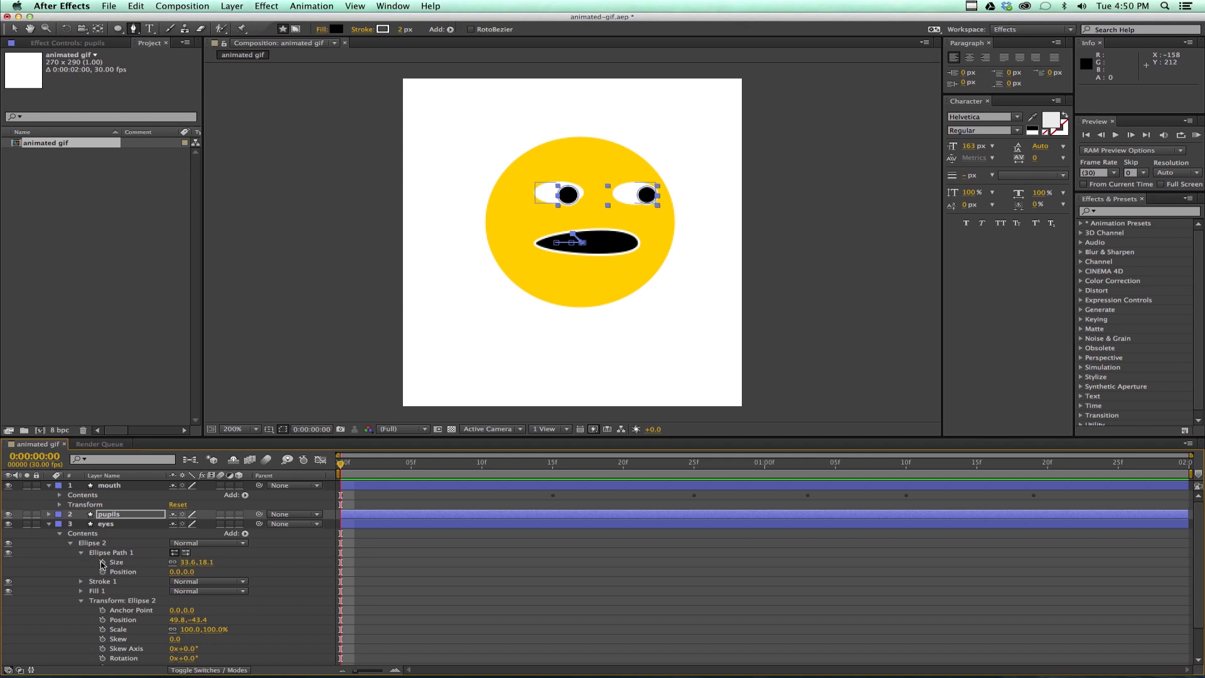
click(102, 562)
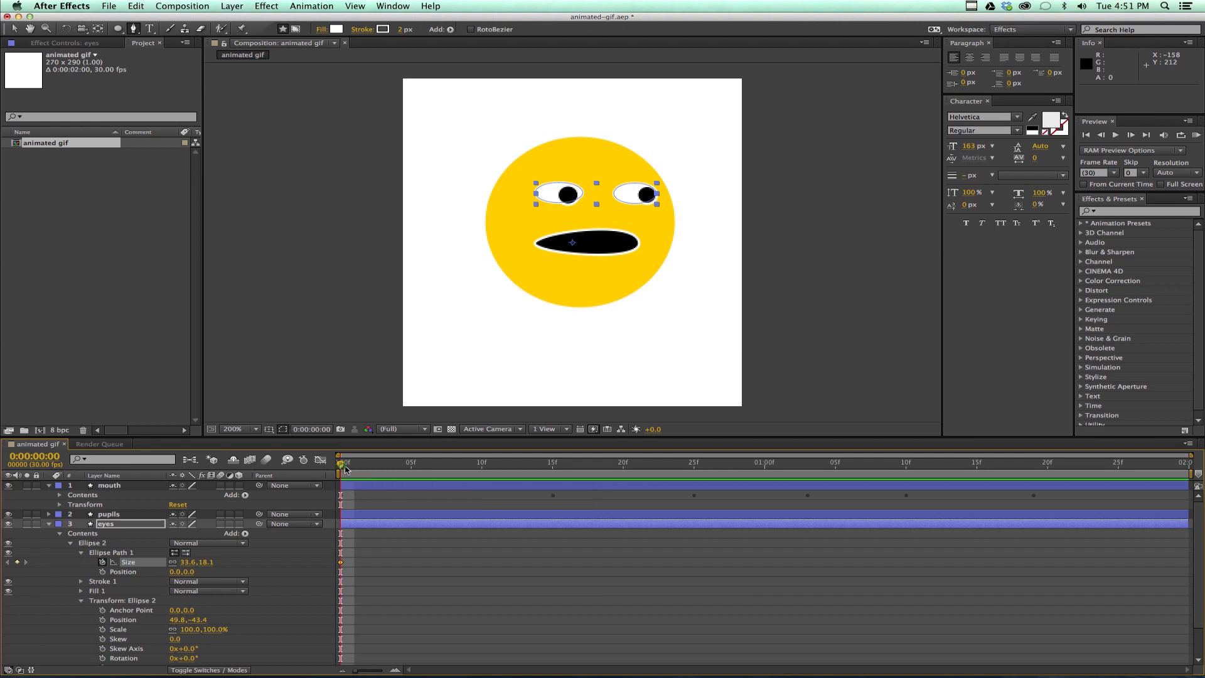
drag(341, 465, 1177, 467)
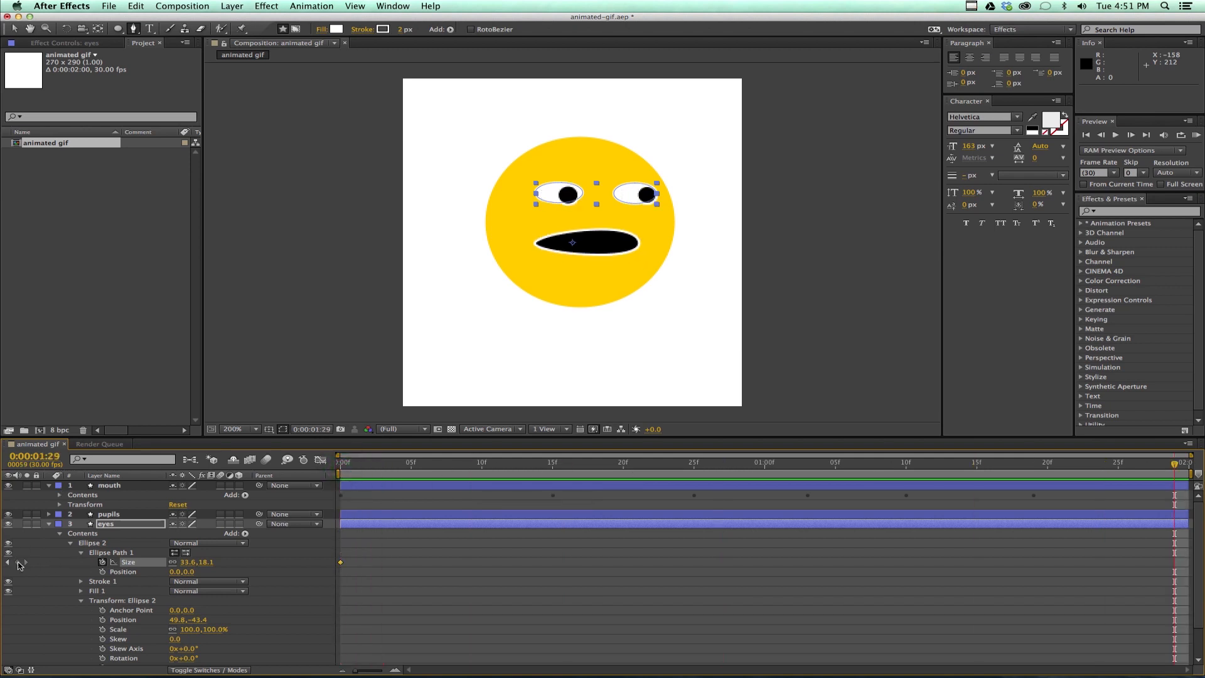
click(17, 562)
At 0:00:00:29, unlink the proportions of Ellipse 2's path Size and enlarge it to about 49.6, 50.1.
drag(1175, 464, 750, 467)
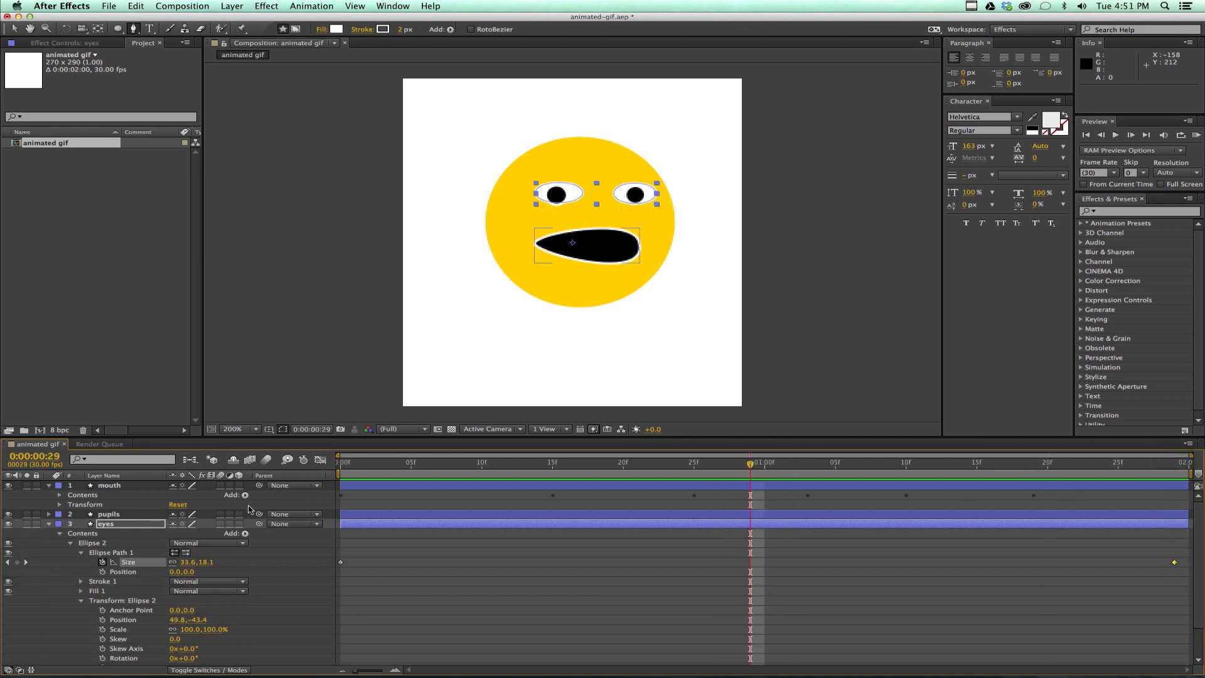
click(173, 563)
drag(185, 563, 227, 561)
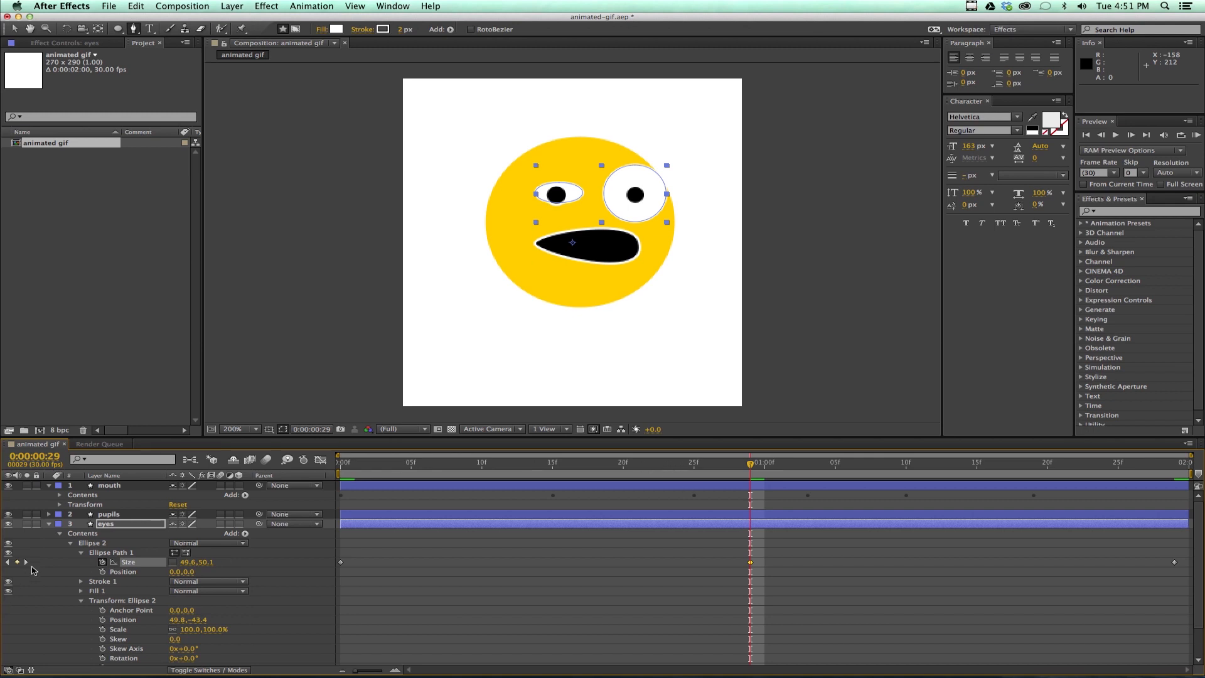
Keyframe the Size of the eyes layer's Ellipse 1 path at 37.7, 17.8 at 0:00:00:29 and on the first frame.
click(49, 525)
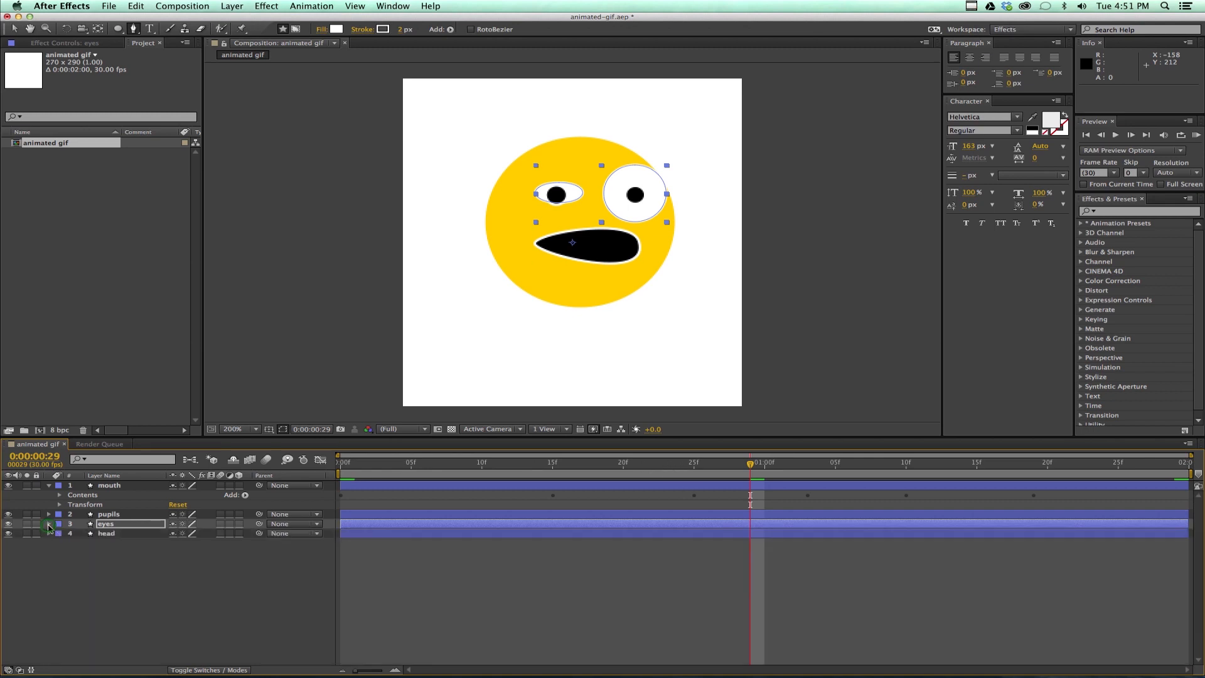
click(49, 525)
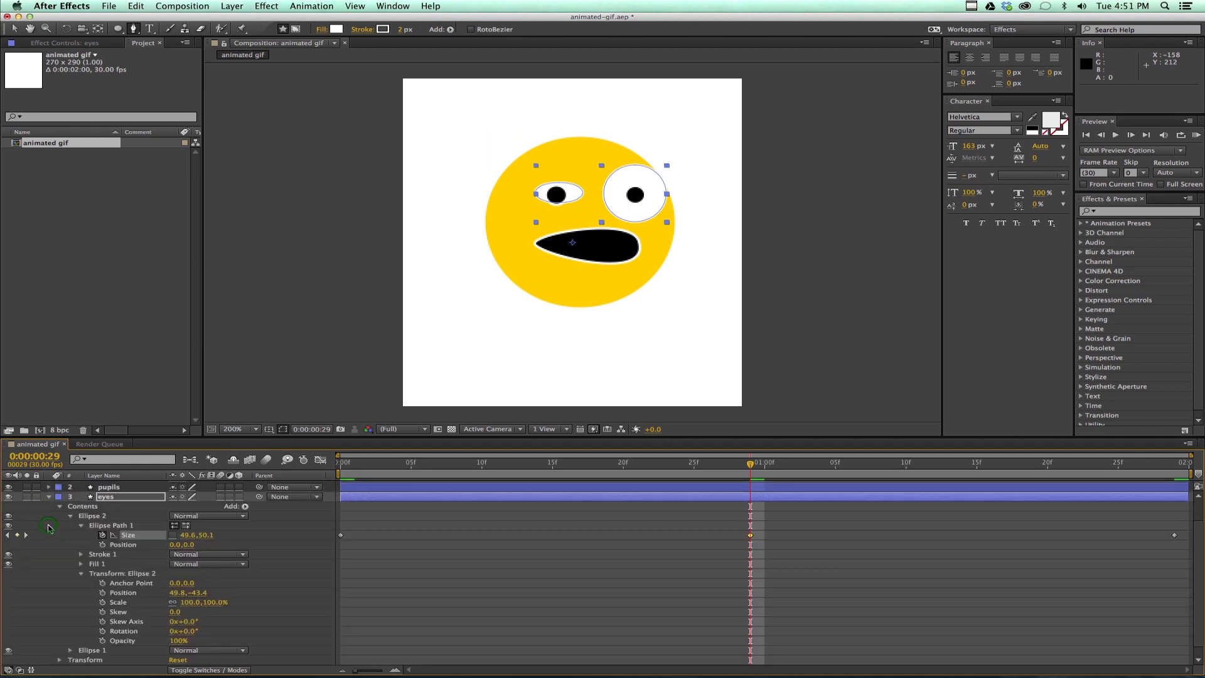
click(71, 543)
click(70, 552)
click(81, 563)
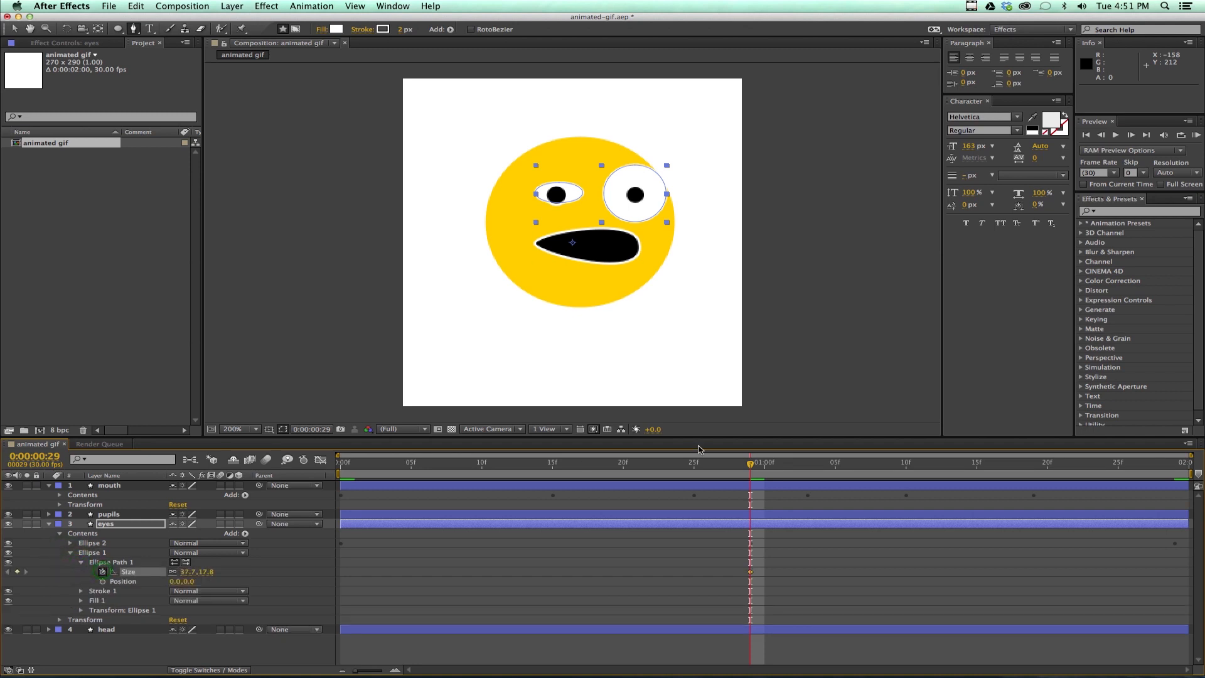
drag(748, 465, 311, 474)
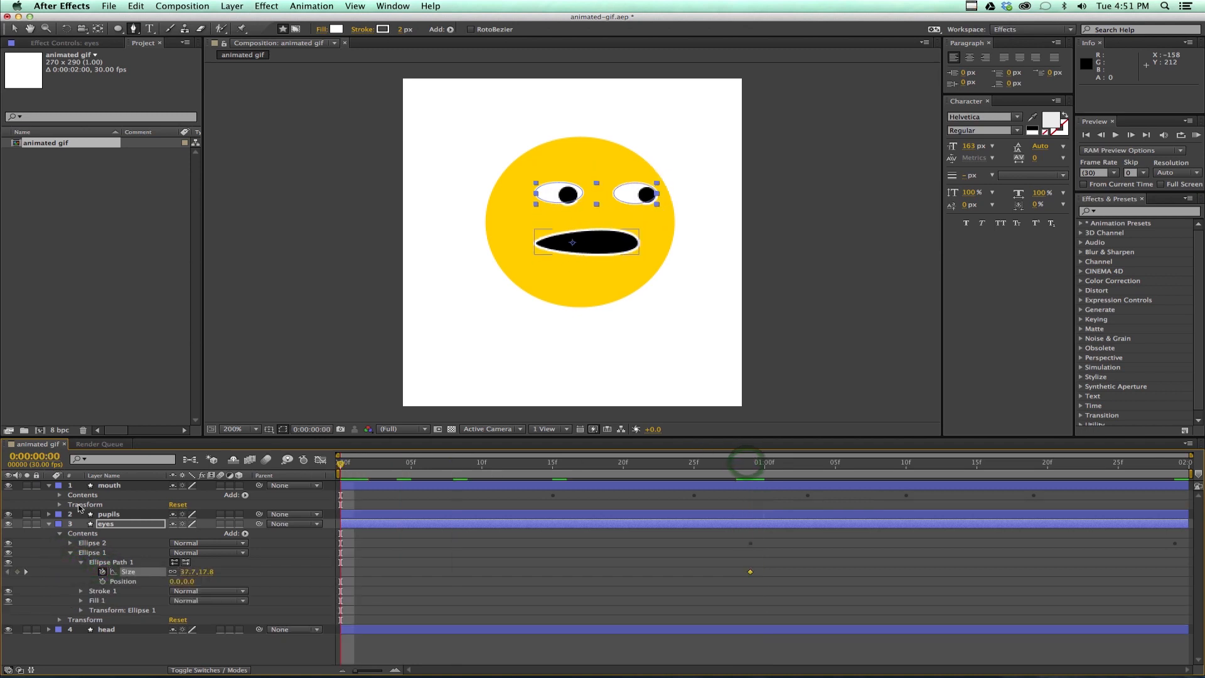
click(18, 572)
Add an Ellipse 1 Size keyframe of 37.7, 17.8 at 0:00:01:29 and set the unlinked 0:00:00:29 keyframe to about 55.1, 56.5.
drag(342, 466, 948, 466)
key(space)
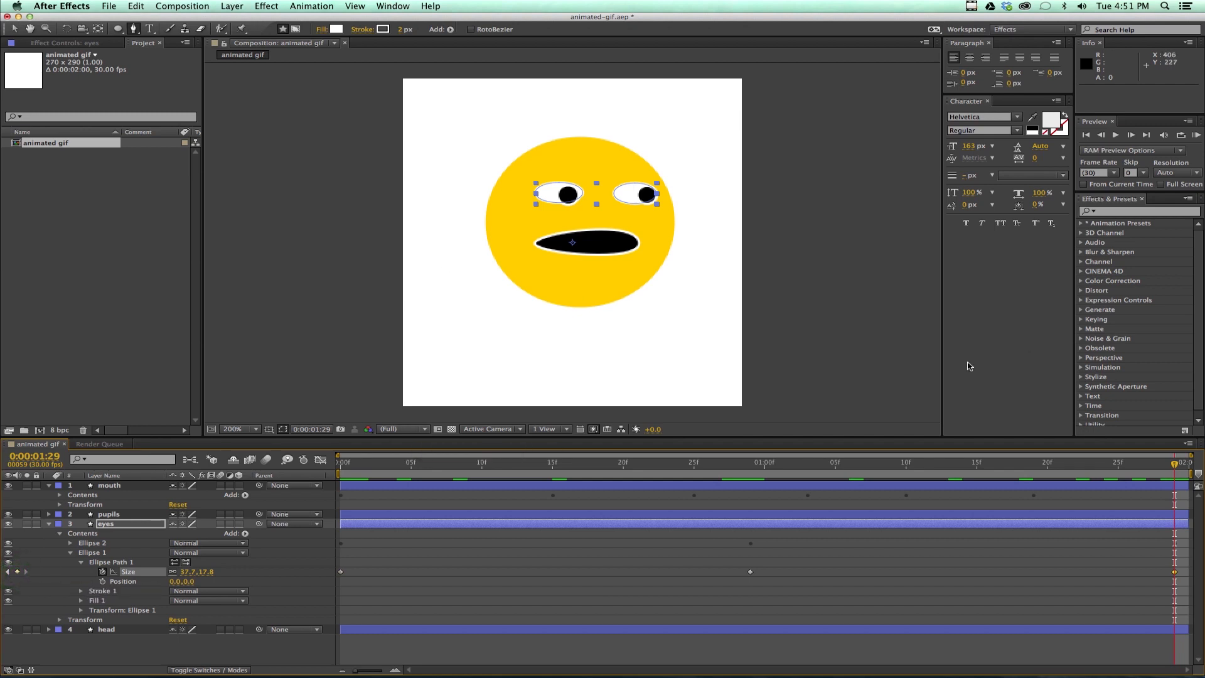
click(8, 572)
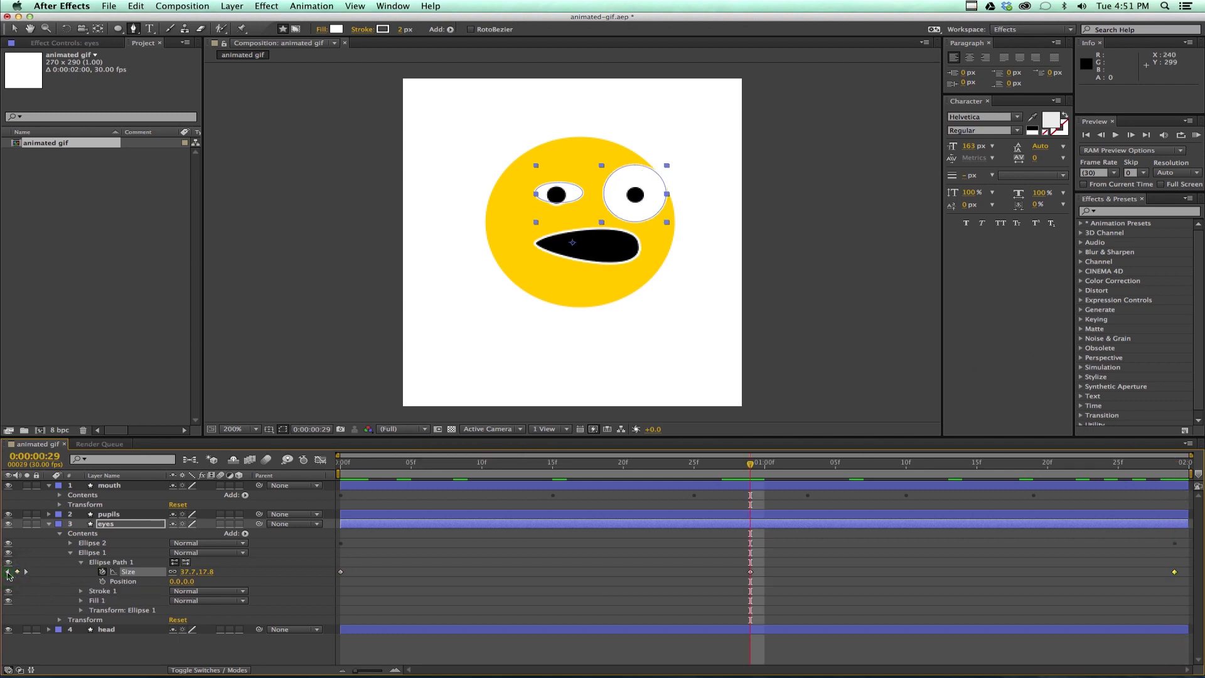
drag(185, 572, 236, 572)
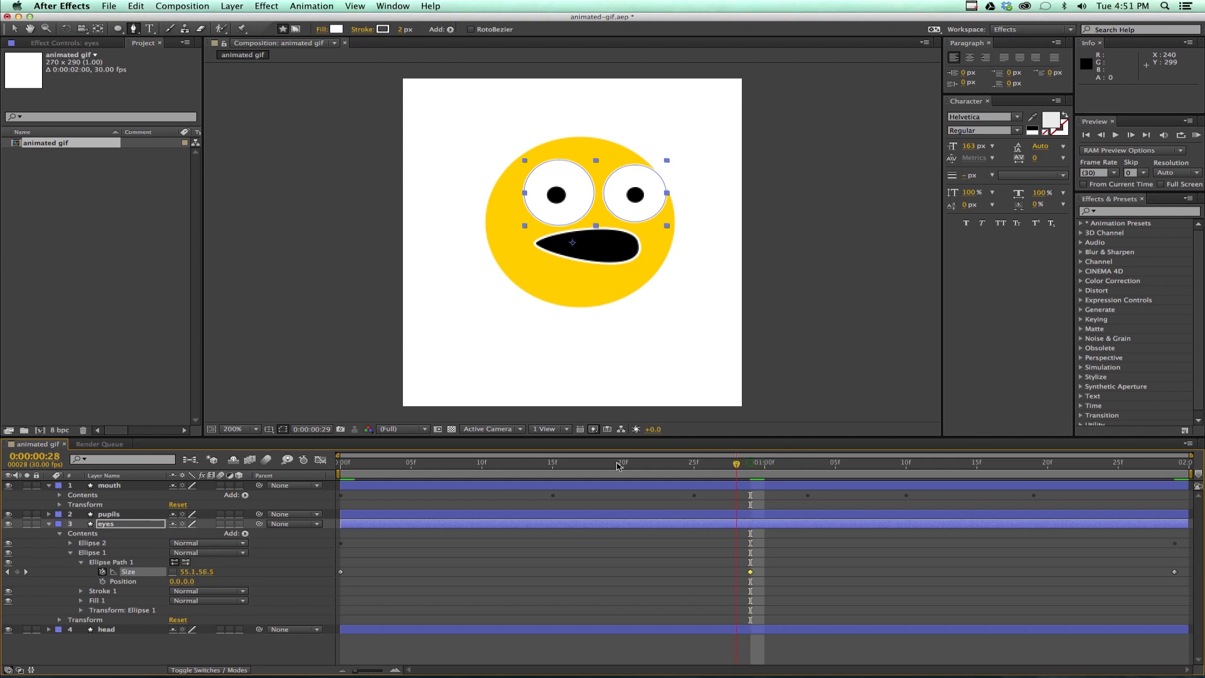
Play a RAM preview of the face with the growing eyes from the first frame, then stop it.
click(394, 465)
key(Home)
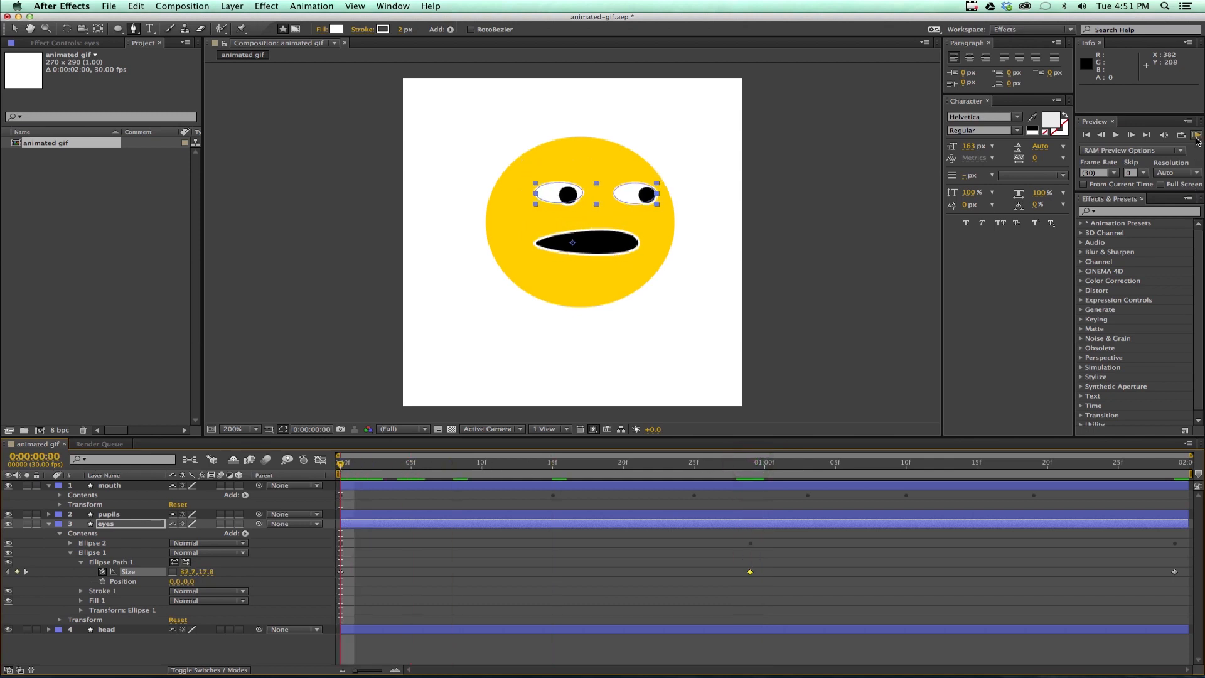
click(1196, 136)
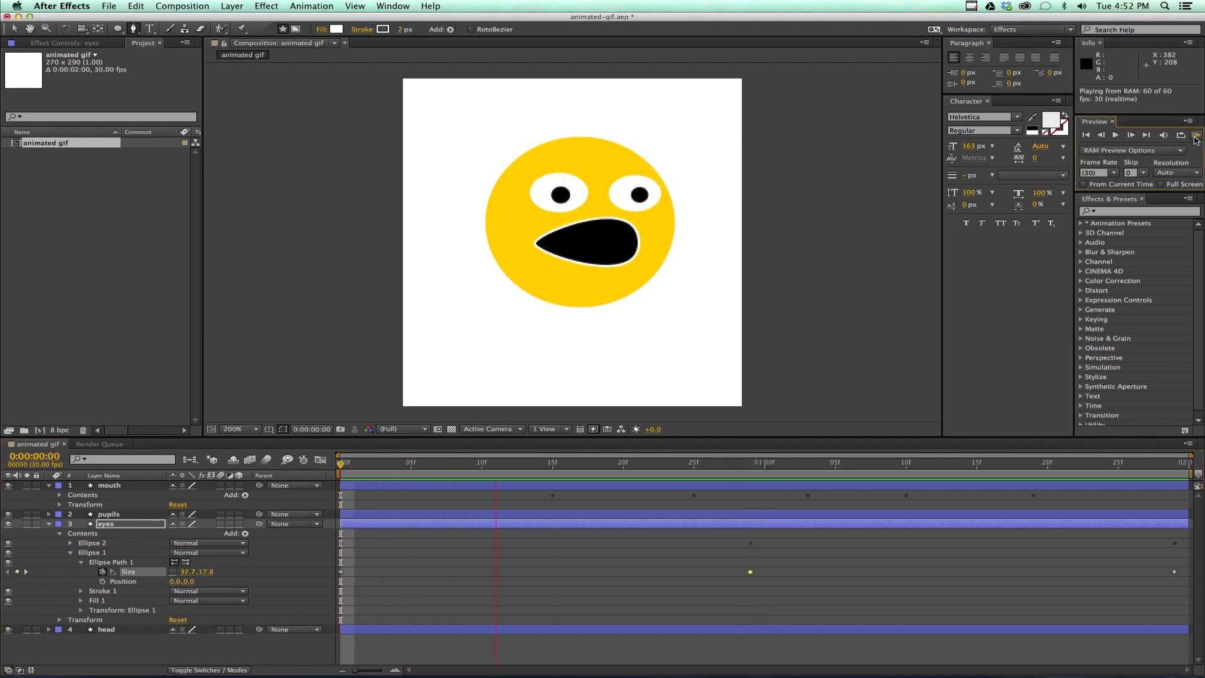
click(1195, 137)
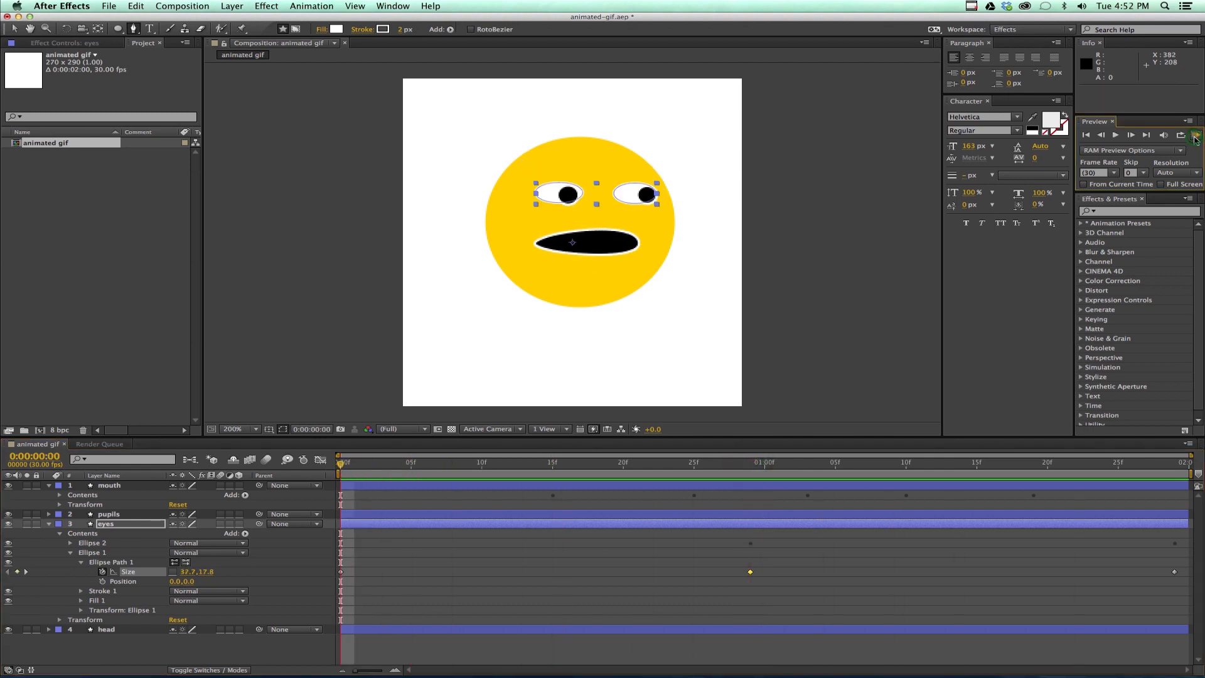
Move the current time to 0:00:00:07, collapse the expanded layers, and save the project.
click(439, 464)
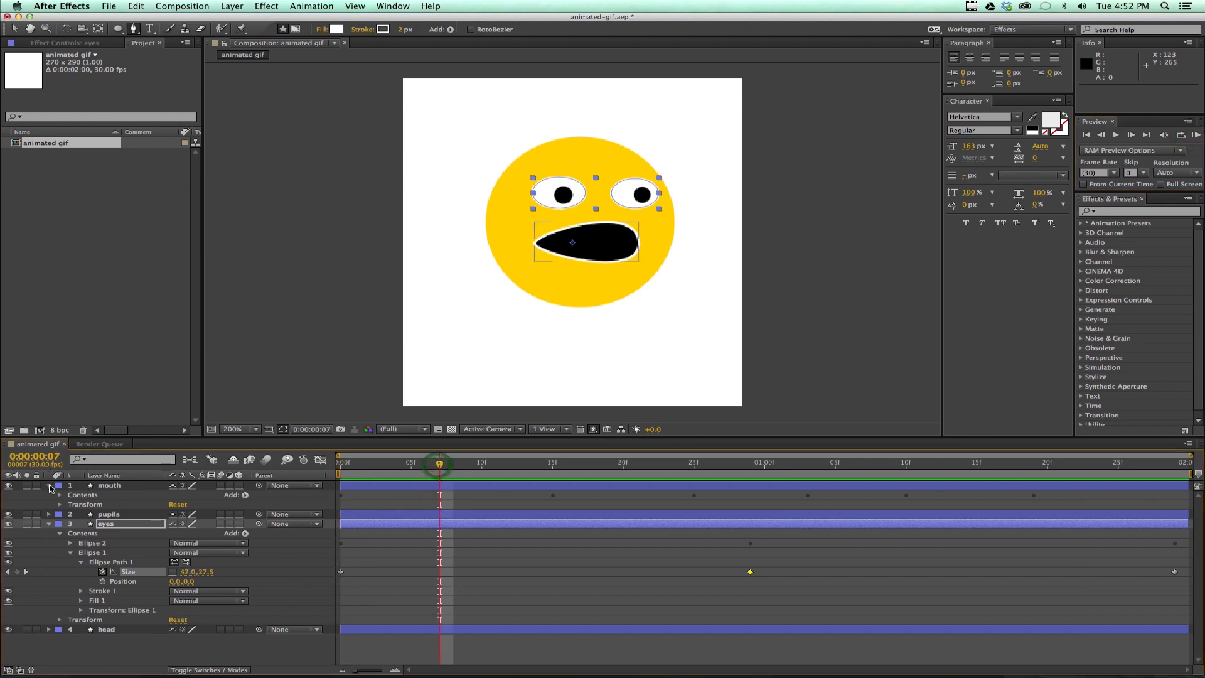
click(50, 487)
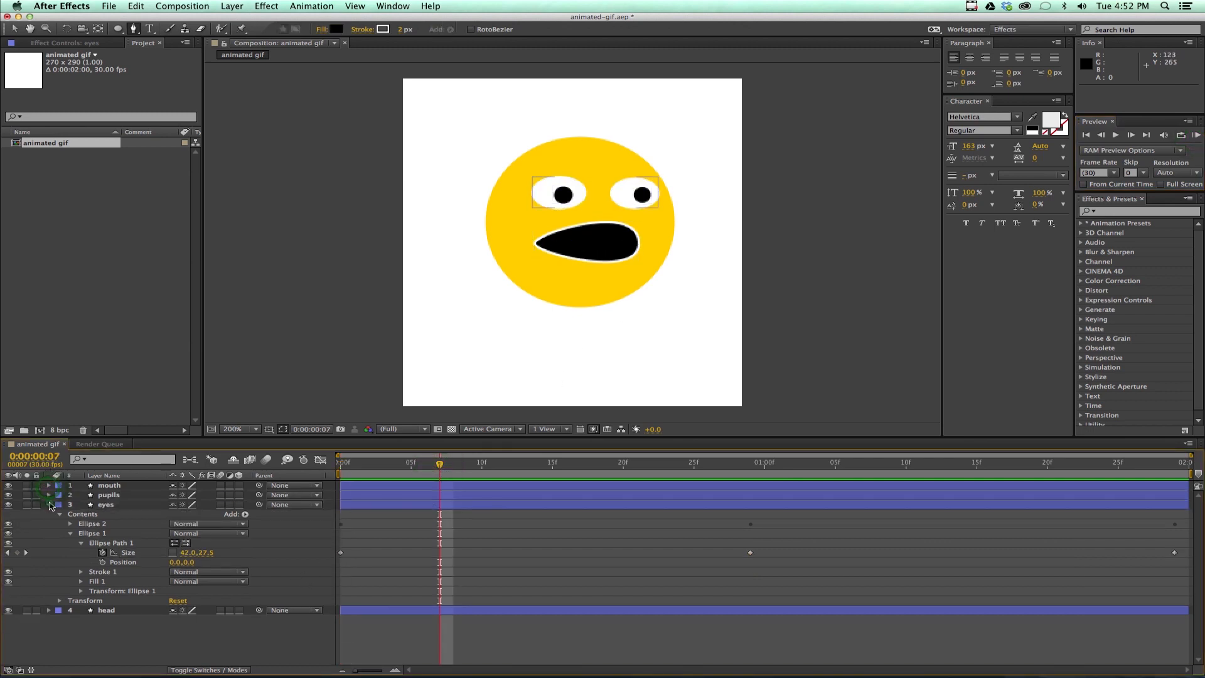
click(49, 504)
key(super+s)
Create a text layer reading "Baaakkit???!" and move it below the face to position 31.0, 240.5.
click(231, 6)
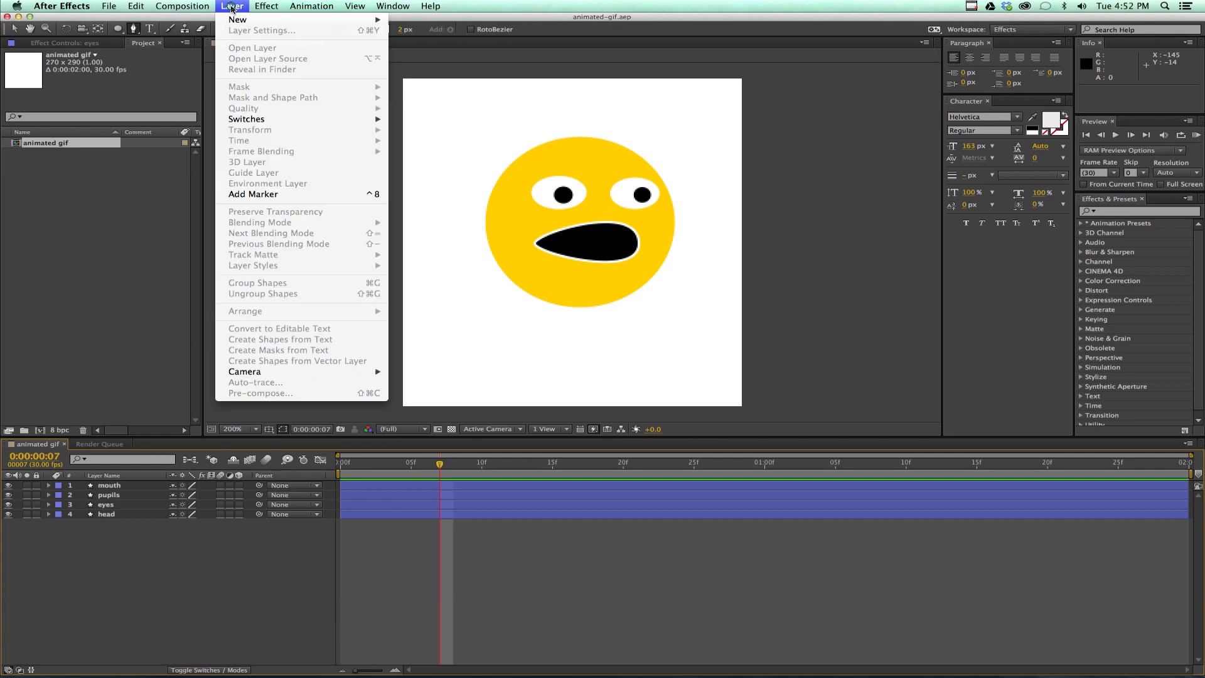
mouse_move(232, 21)
click(414, 23)
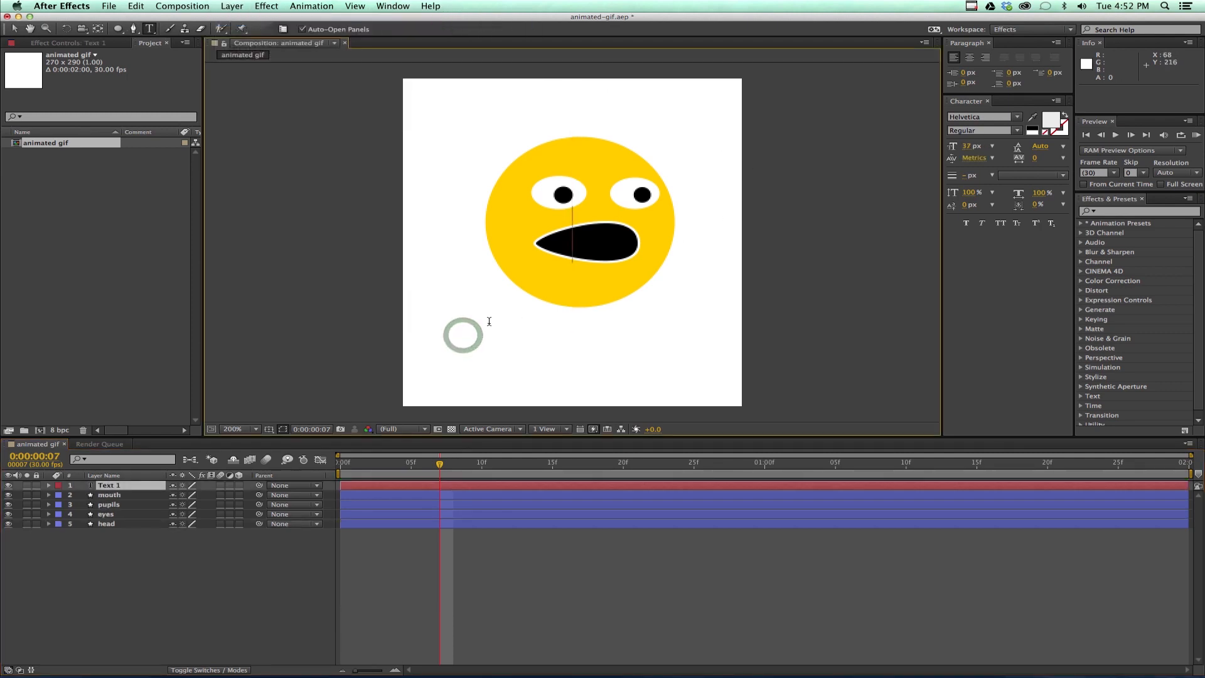
text(Baaak)
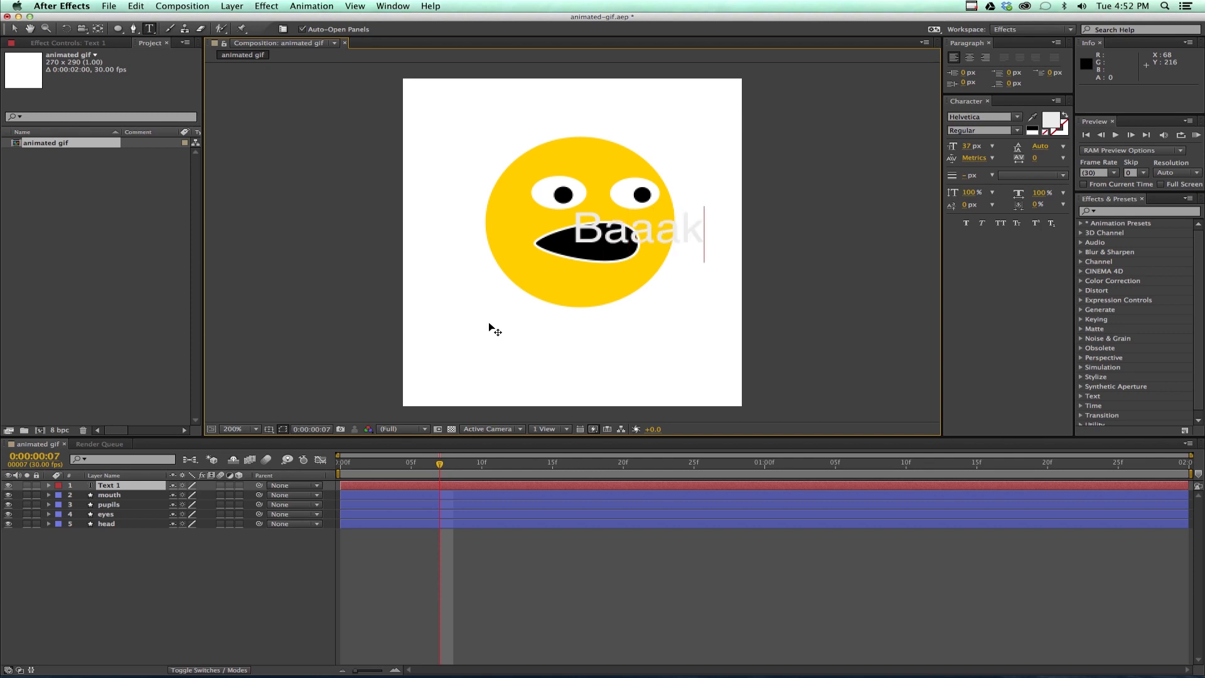
text(it)
key(BackSpace)
key(BackSpace)
text(k)
click(12, 28)
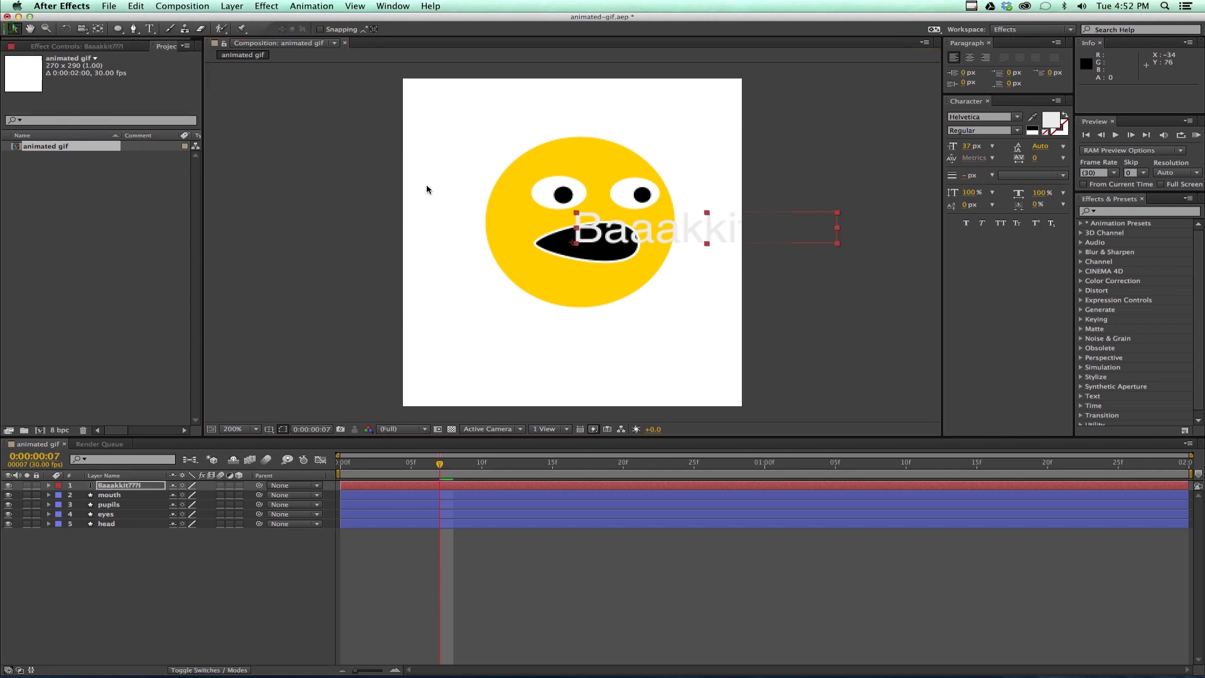
drag(686, 222, 555, 328)
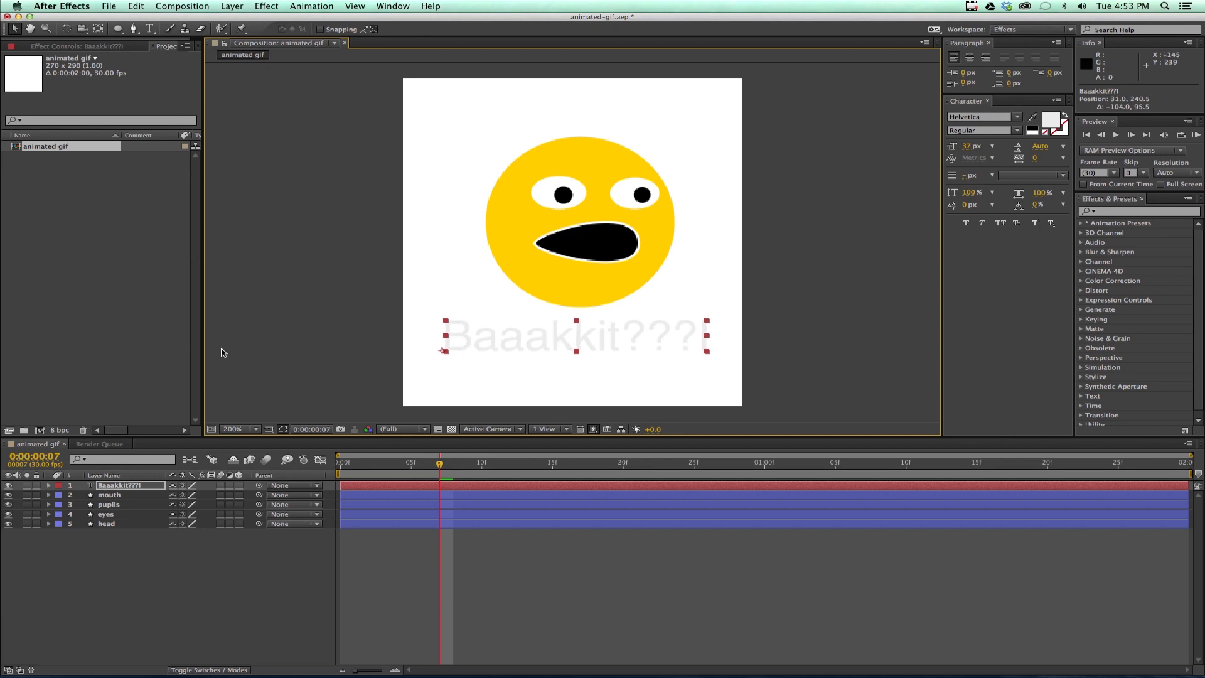
Show the Title/Action Safe guides over the composition and select the "Baaakkit???!" text layer.
click(268, 430)
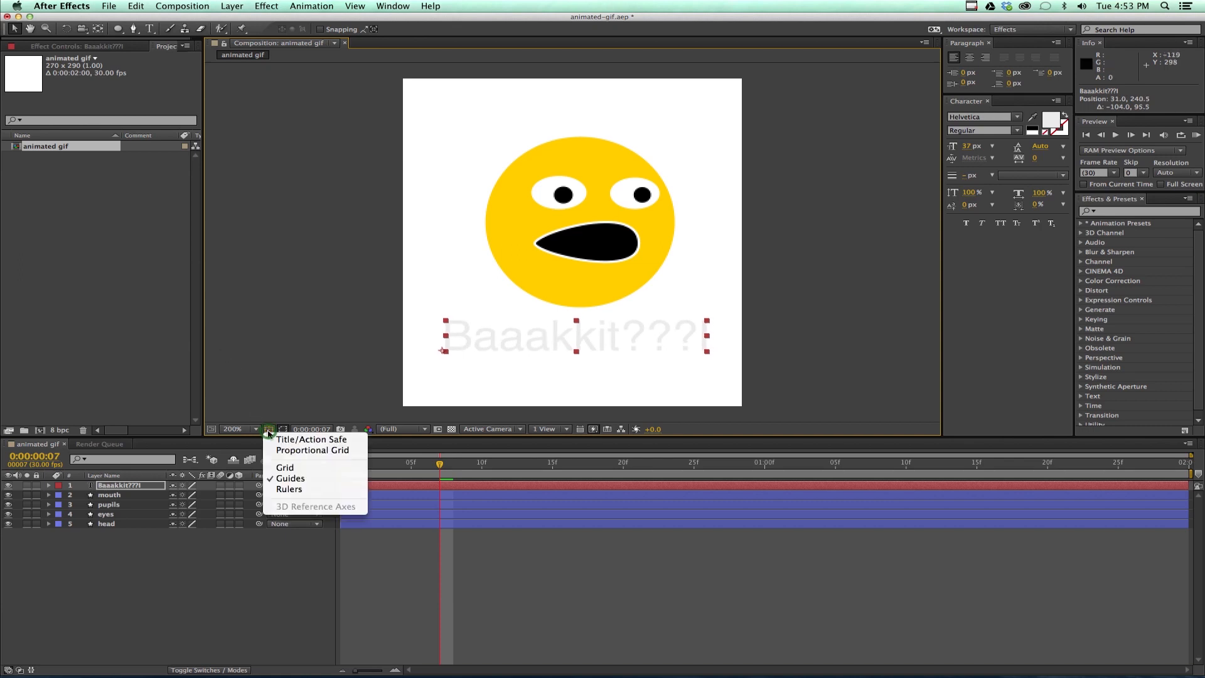
click(317, 446)
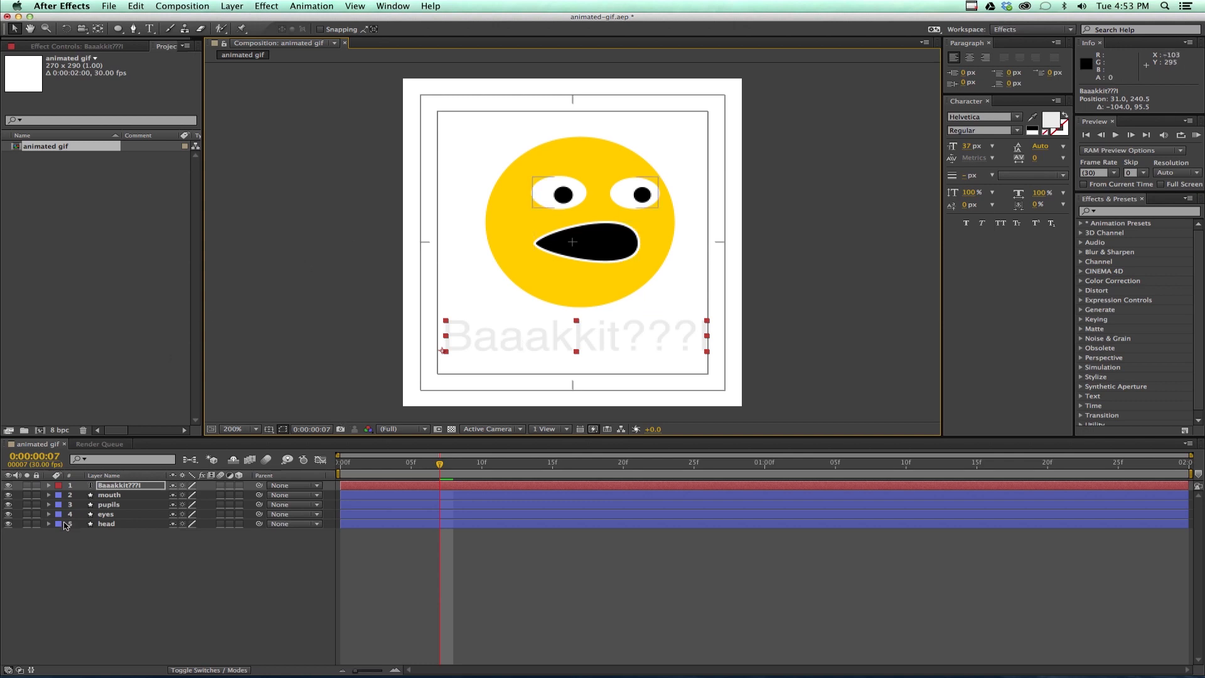
click(146, 488)
click(146, 487)
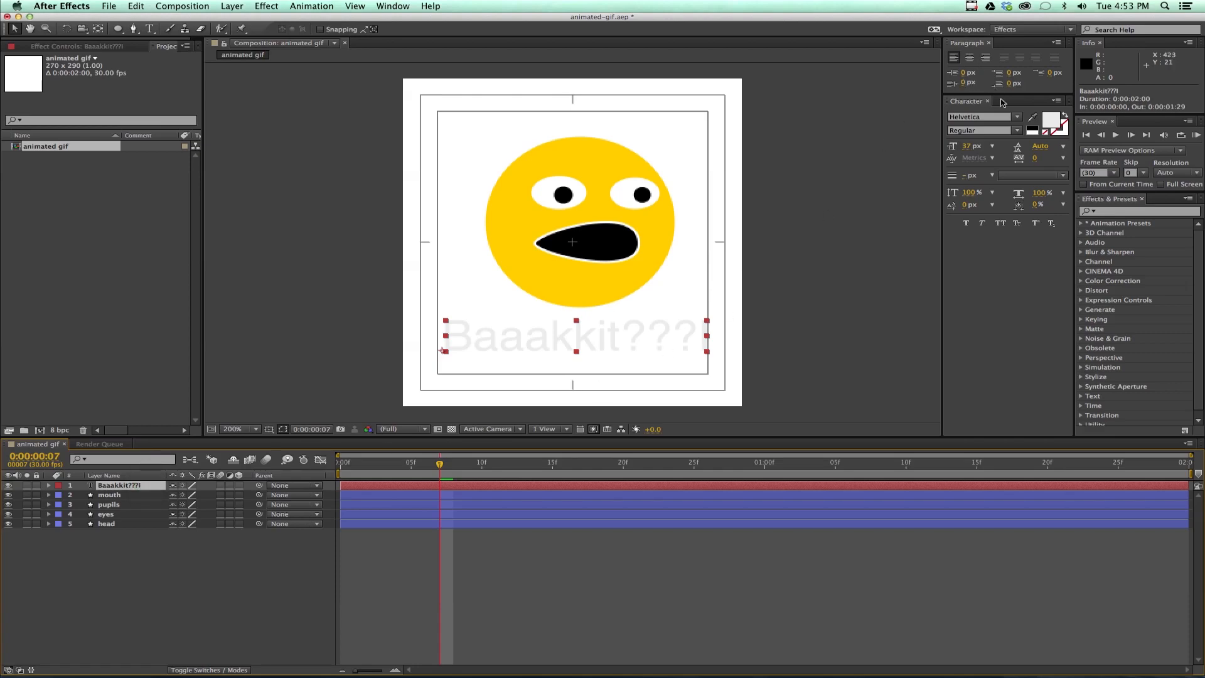
Set the caption's text fill colour to bright red and deselect the layer.
click(1050, 121)
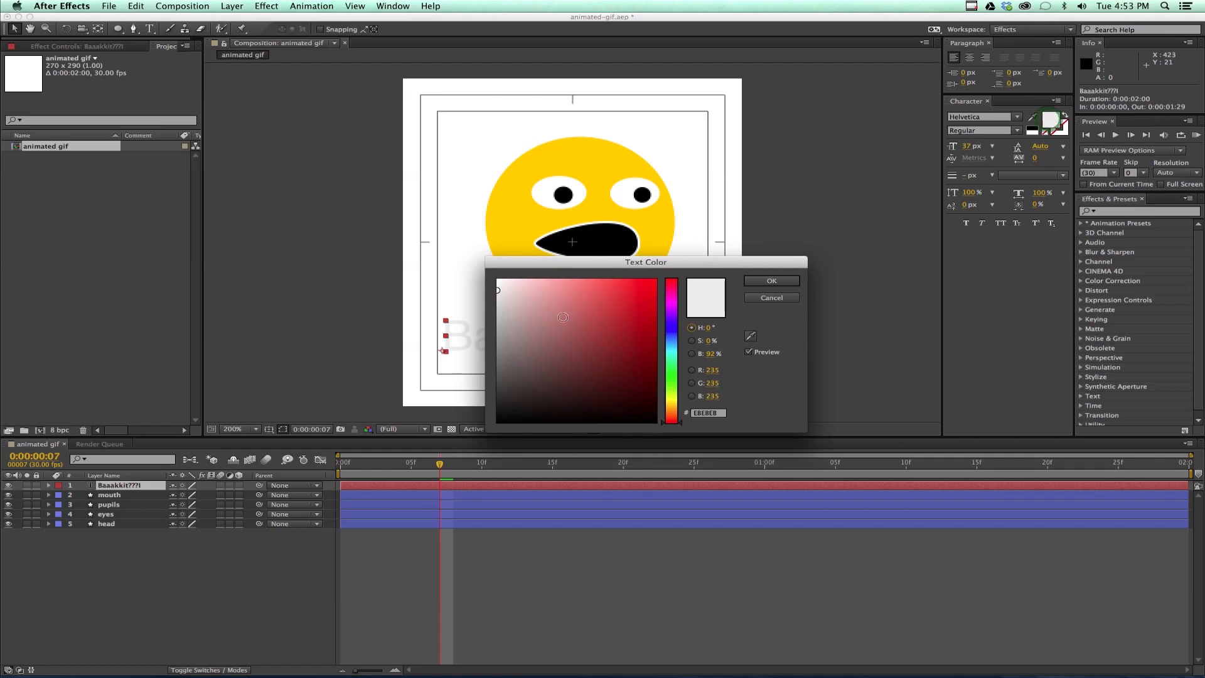
drag(551, 325, 655, 277)
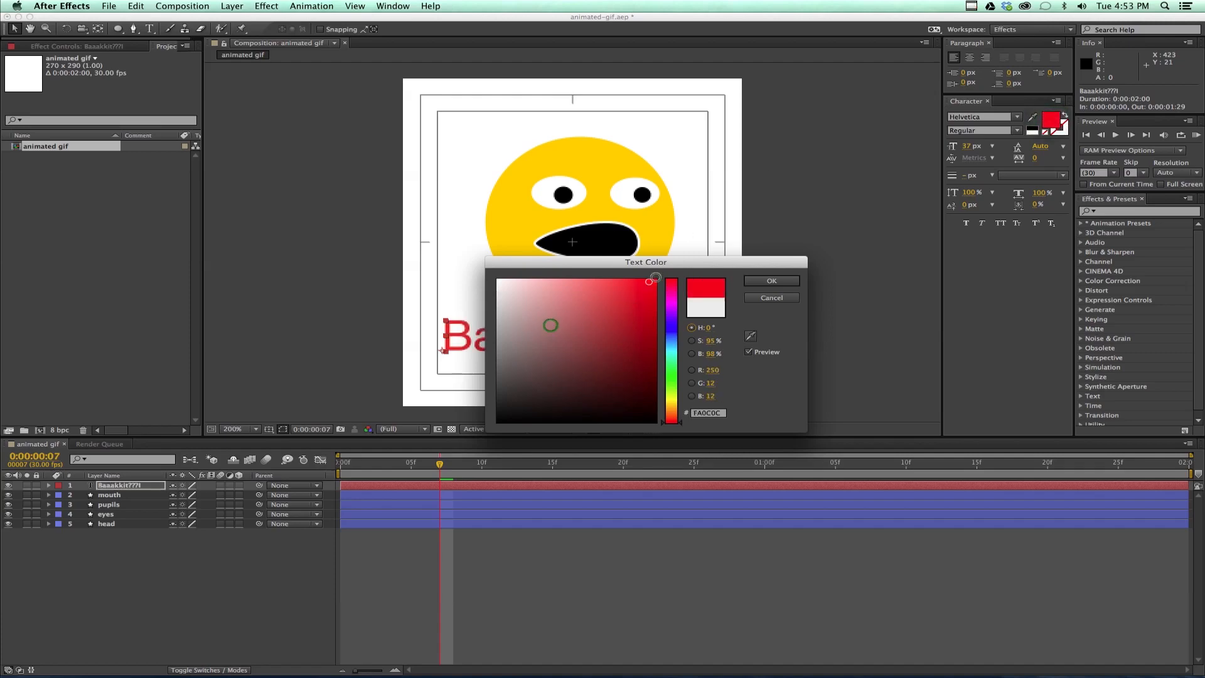
click(768, 279)
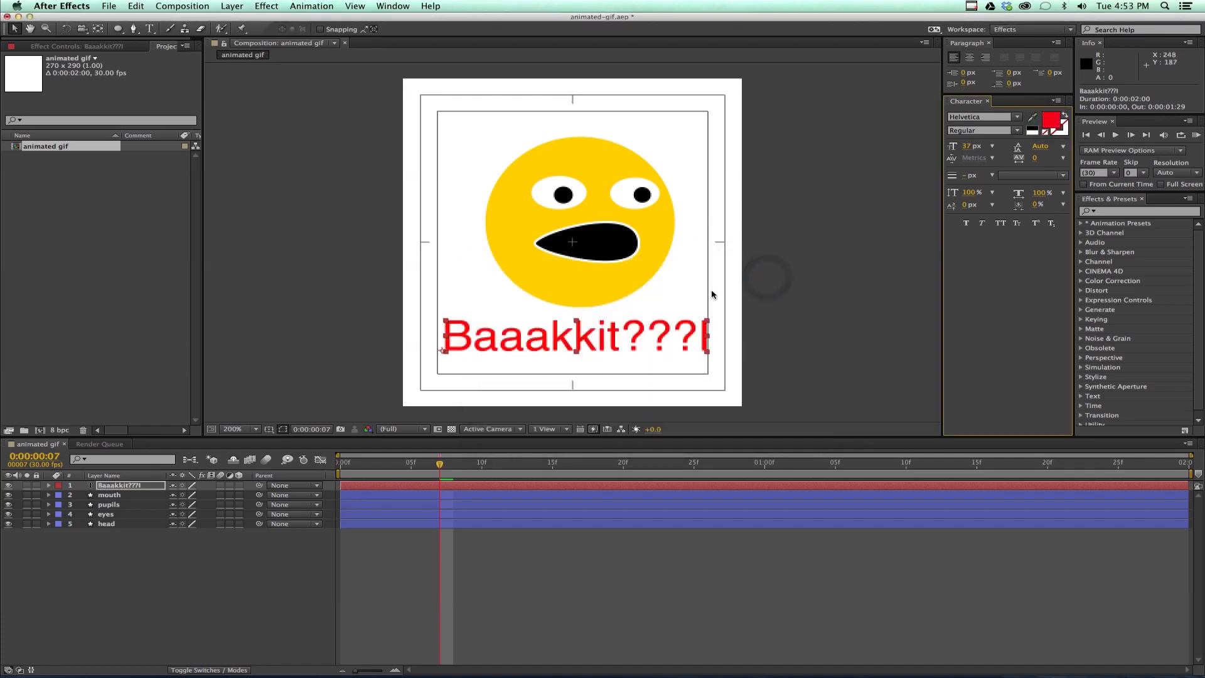
click(588, 563)
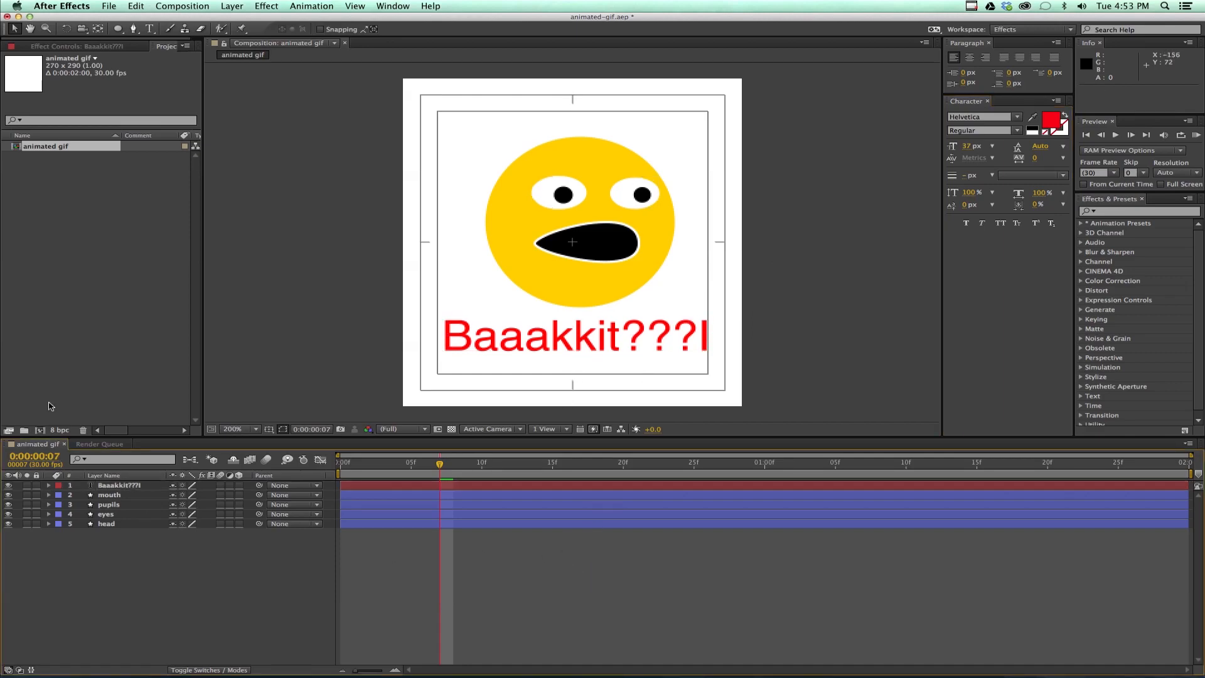
Delete the last character so the caption ends in three question marks, and move it to position 33.5, 241.0.
click(114, 485)
click(150, 28)
click(675, 328)
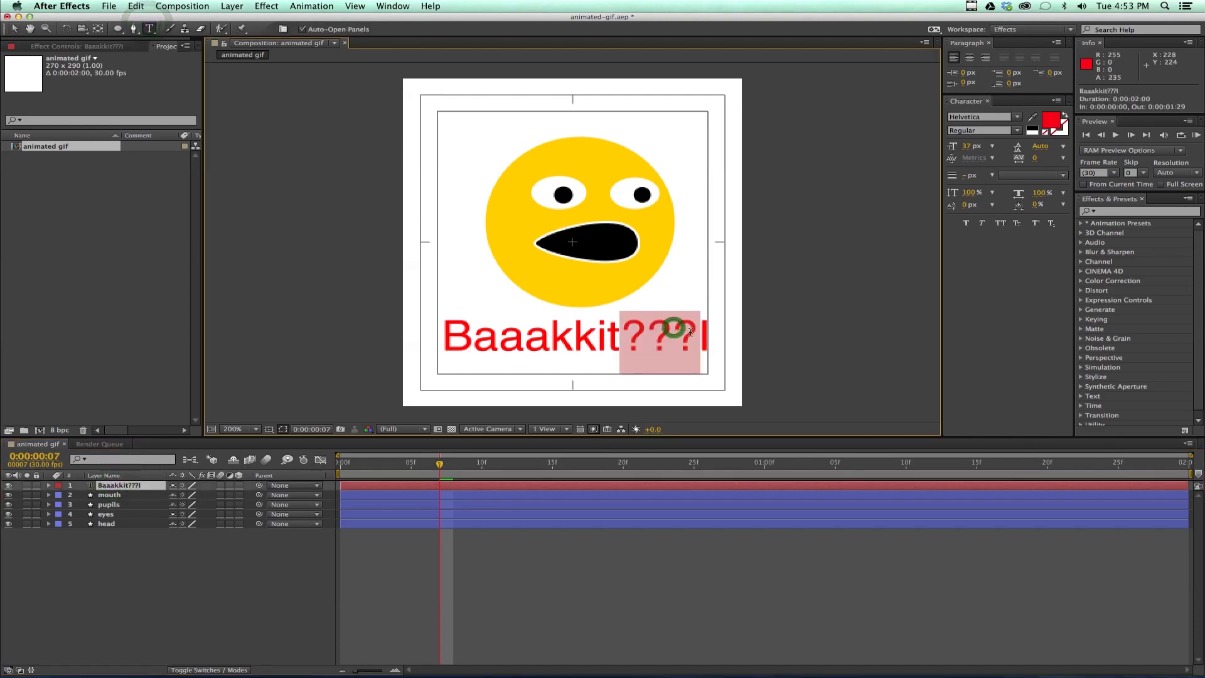
key(BackSpace)
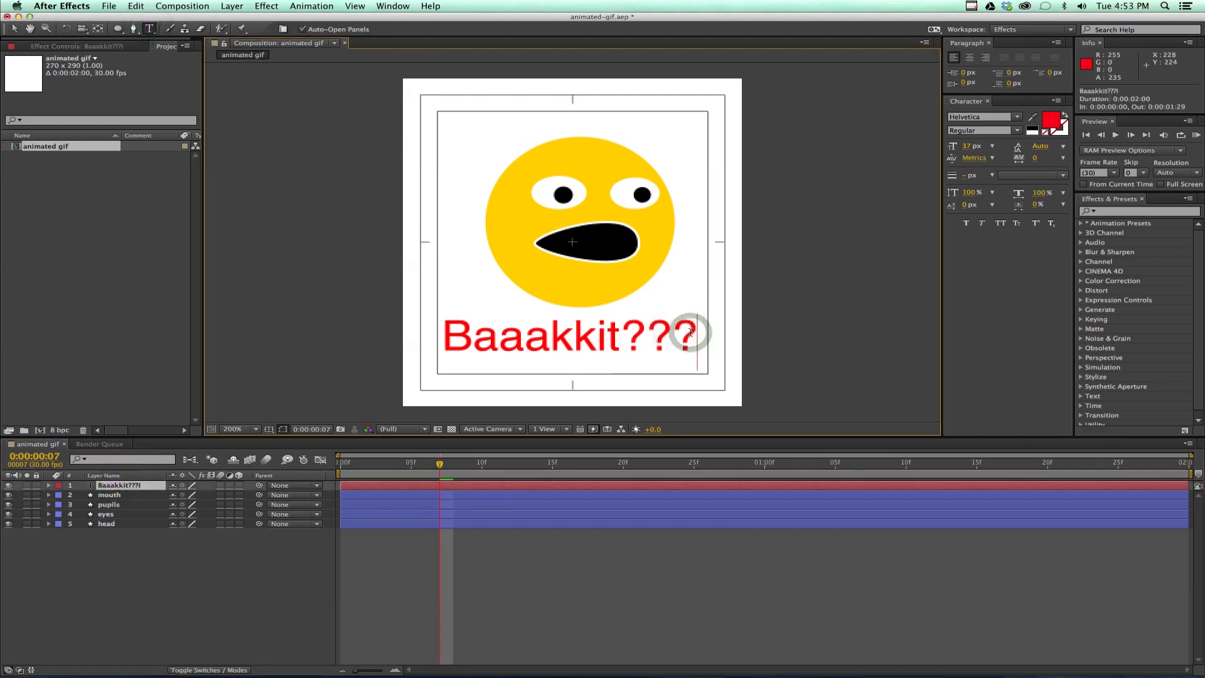
click(8, 27)
drag(541, 337, 544, 338)
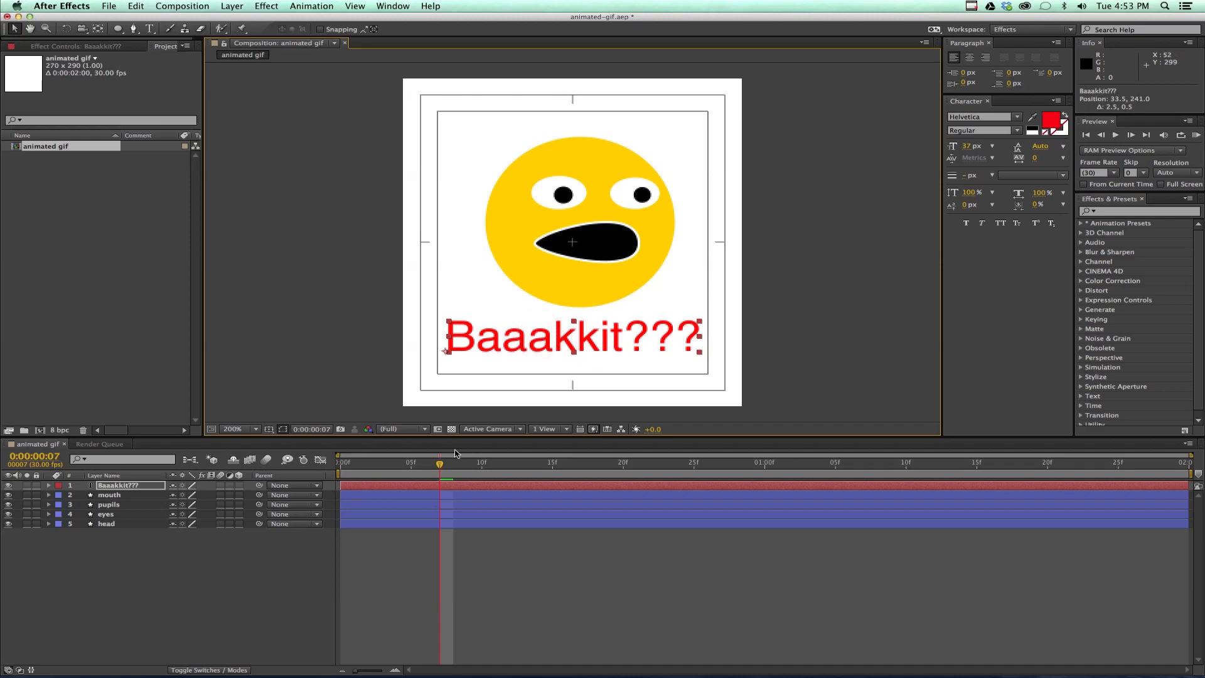
Search the effects for "text" and apply the Text Bounce preset to the caption layer at 0:00:00:00.
drag(437, 466, 339, 464)
click(1116, 212)
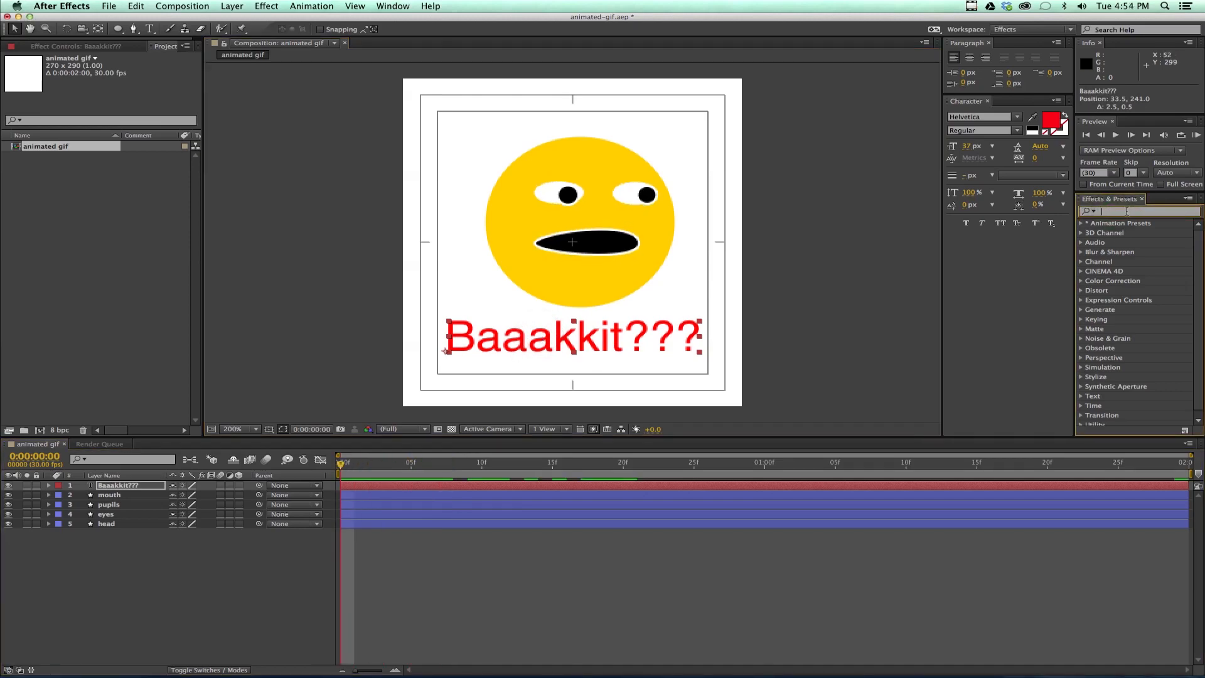
text(text)
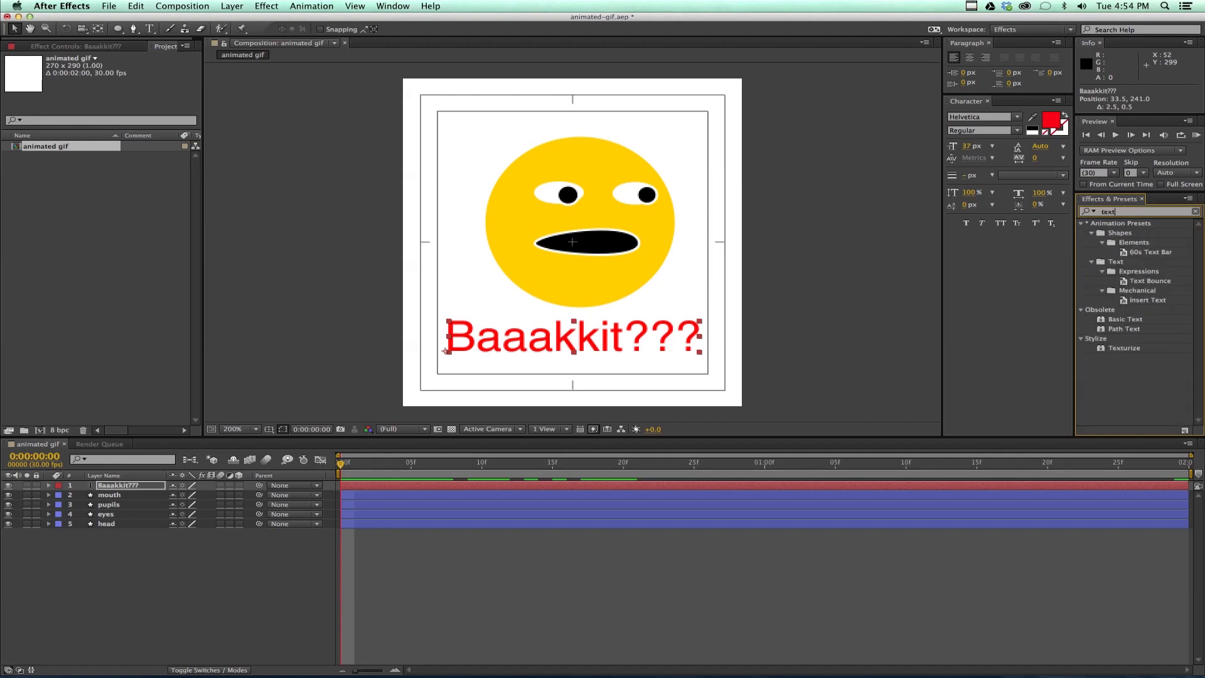
click(1138, 283)
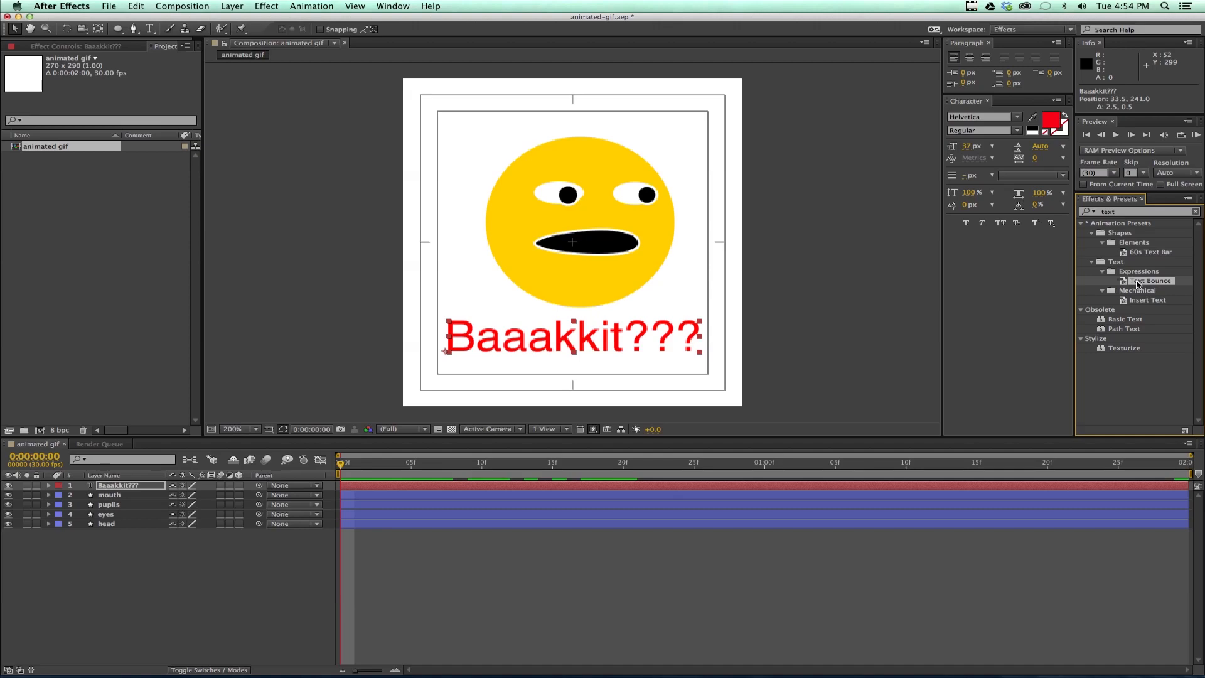
drag(1148, 284, 452, 489)
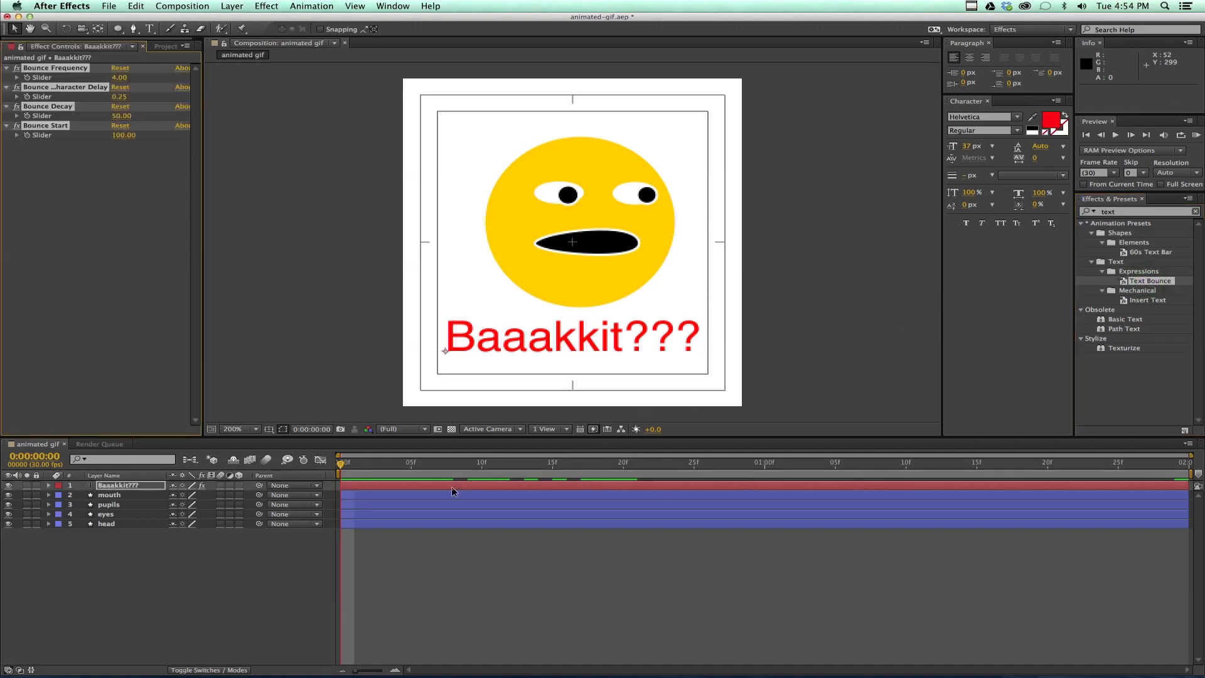
Set the caption's Bounce Frequency to 1.50, Bounce Decay to 3.00 and Bounce Start to 193.00, checking the motion through to 0:00:01:29.
click(48, 486)
drag(339, 467, 354, 487)
click(358, 488)
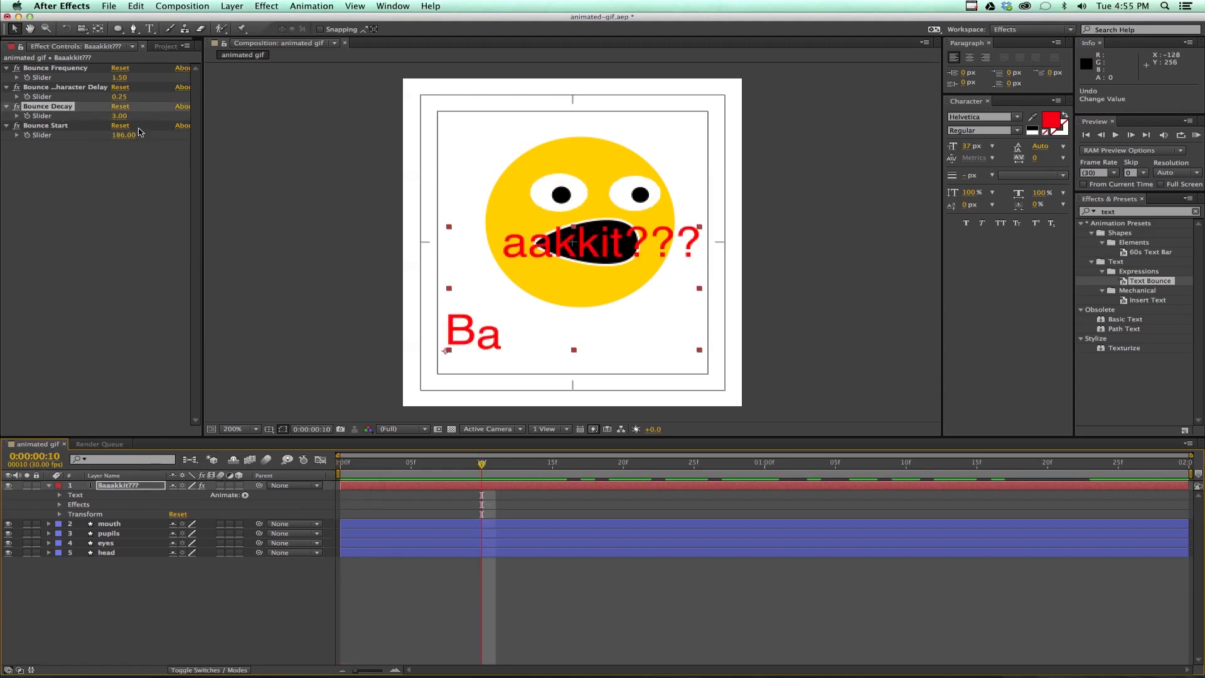
drag(124, 136, 128, 135)
drag(481, 465, 1198, 489)
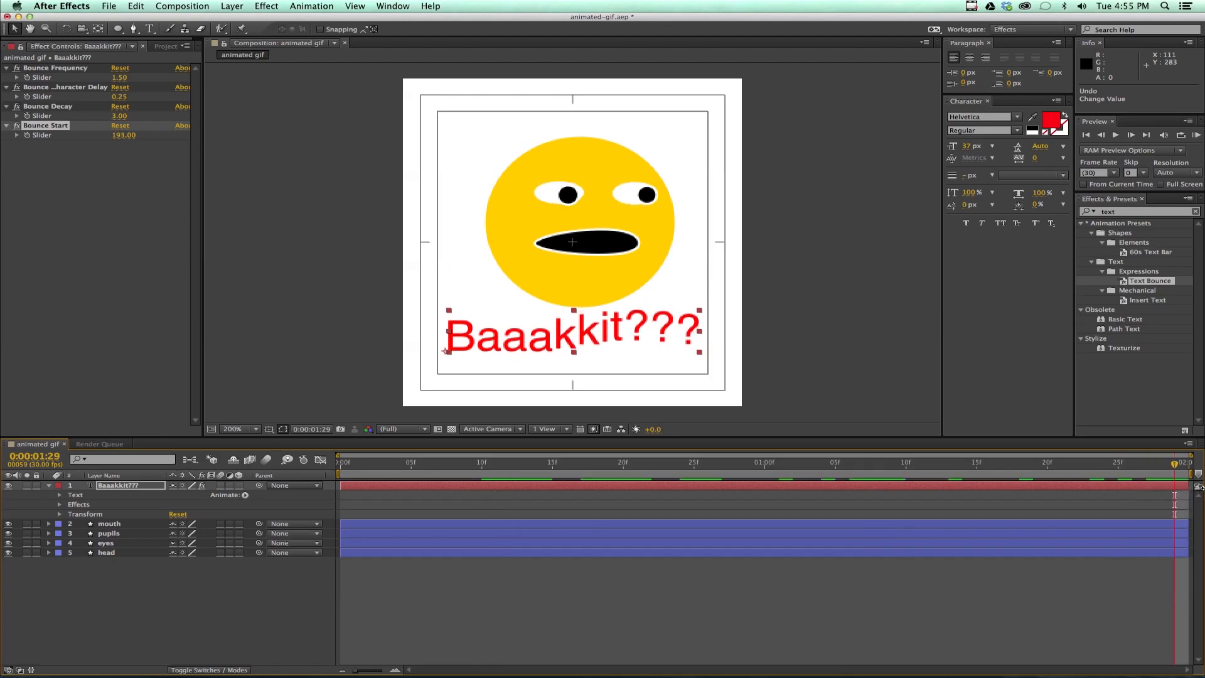
Enable keyframing on all four Text Bounce sliders of the caption and set the Bounce Frequency to 5.30.
click(28, 136)
click(27, 116)
click(27, 97)
click(27, 77)
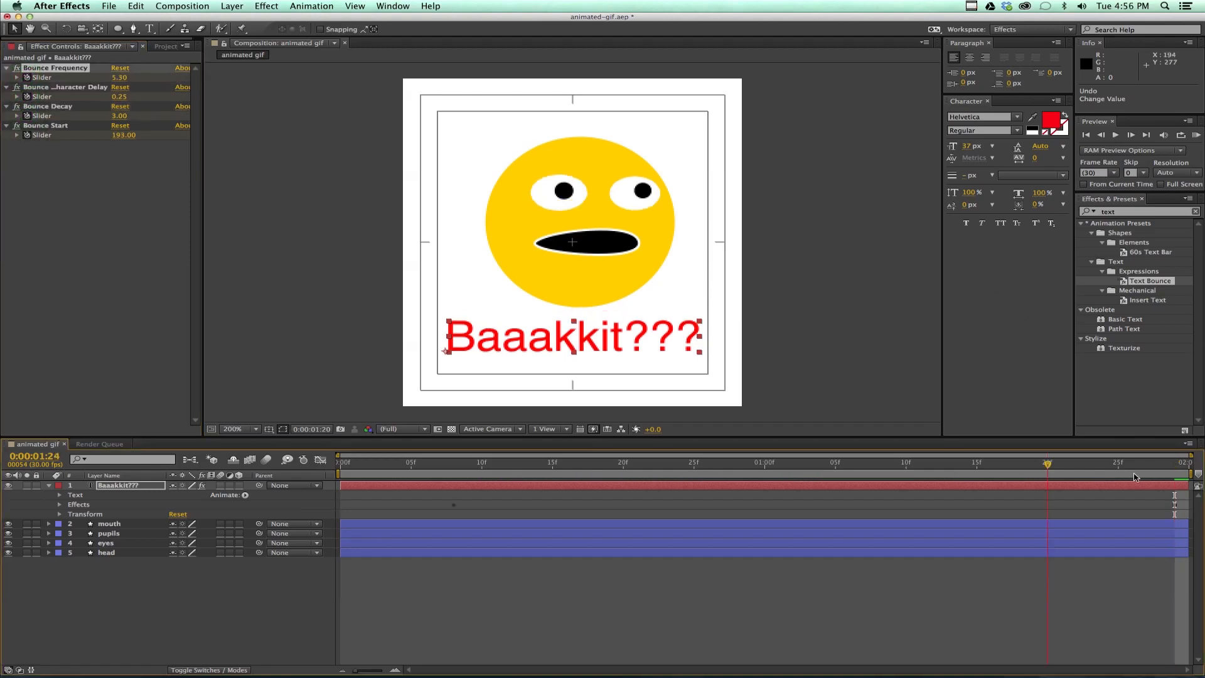
Play the bouncing caption from the first frame, collapse its layer, and return to 0:00:00:00.
drag(1135, 477, 315, 496)
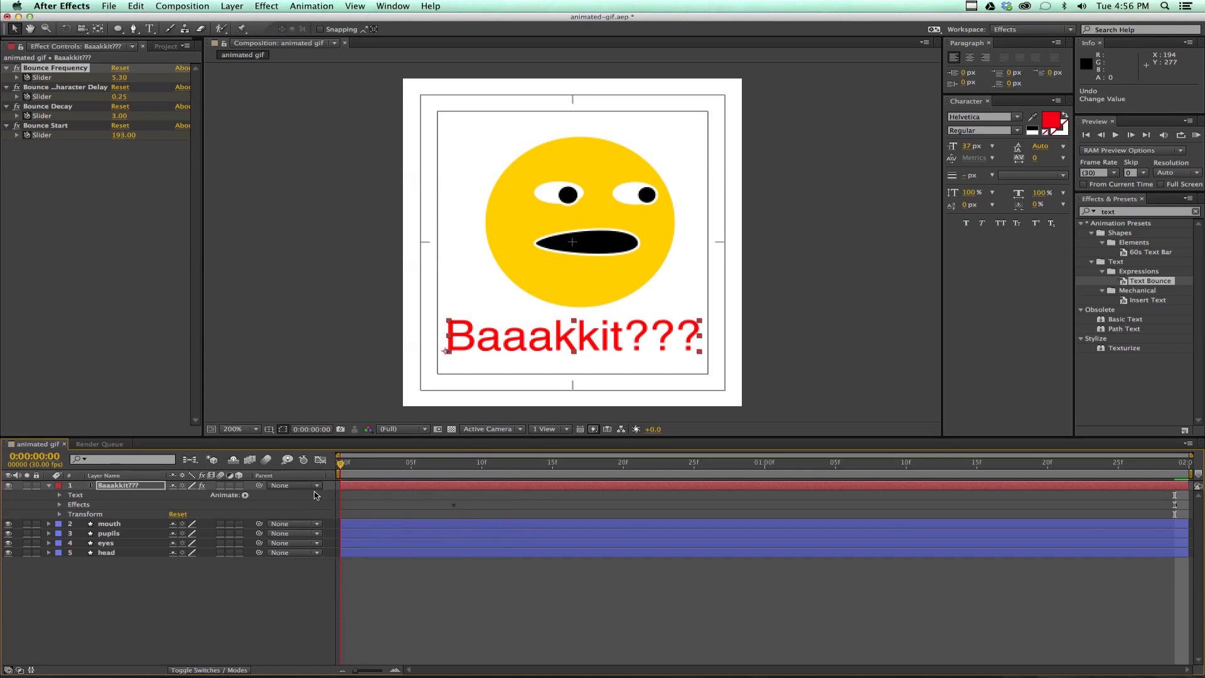
key(space)
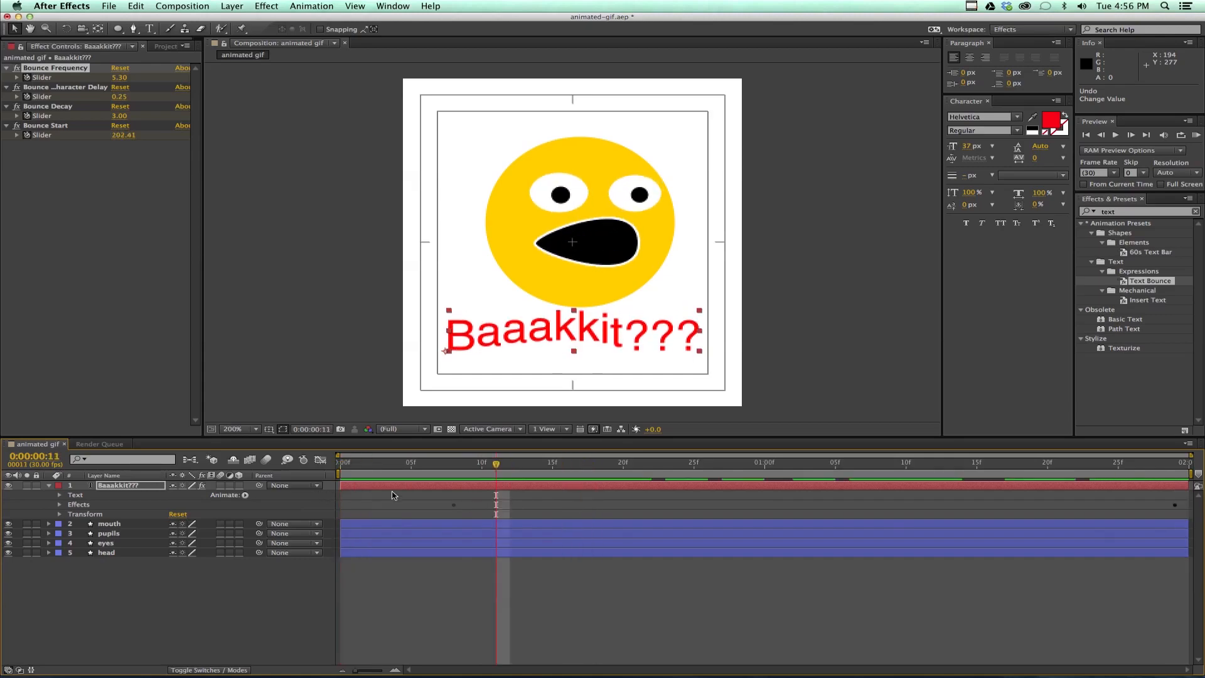
click(49, 485)
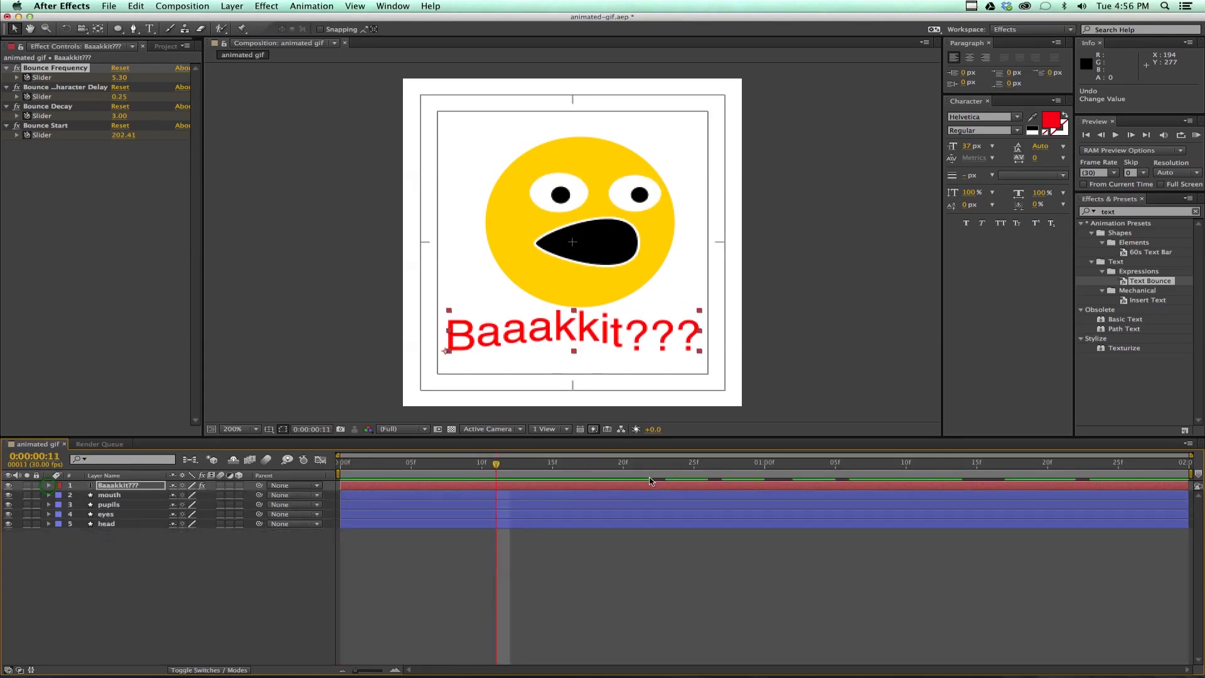
drag(495, 463, 331, 465)
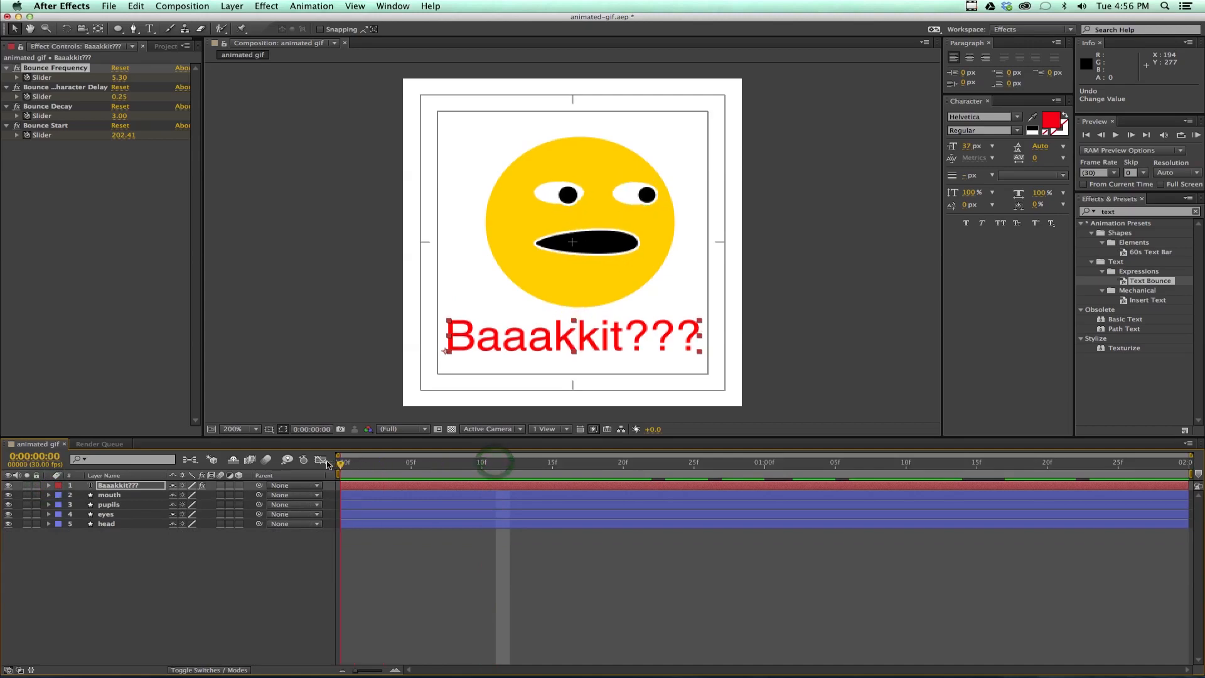
Add an opacity keyframe of 0% to the caption layer at 0:00:00:00.
click(49, 486)
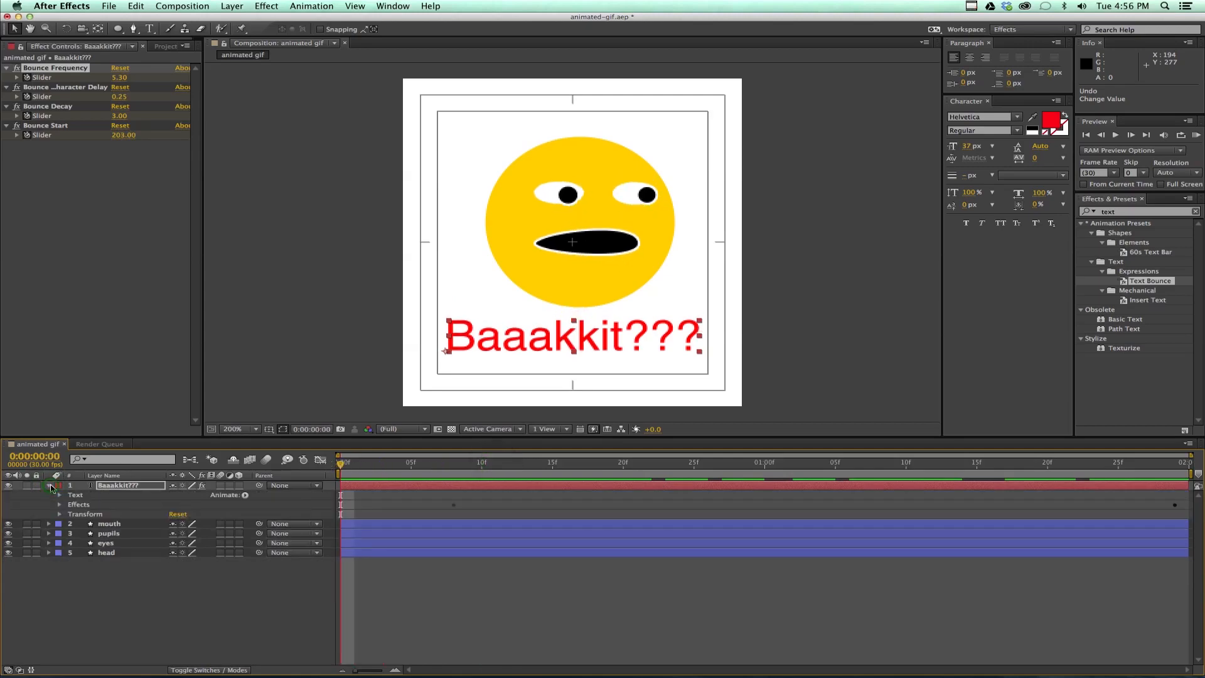
click(60, 514)
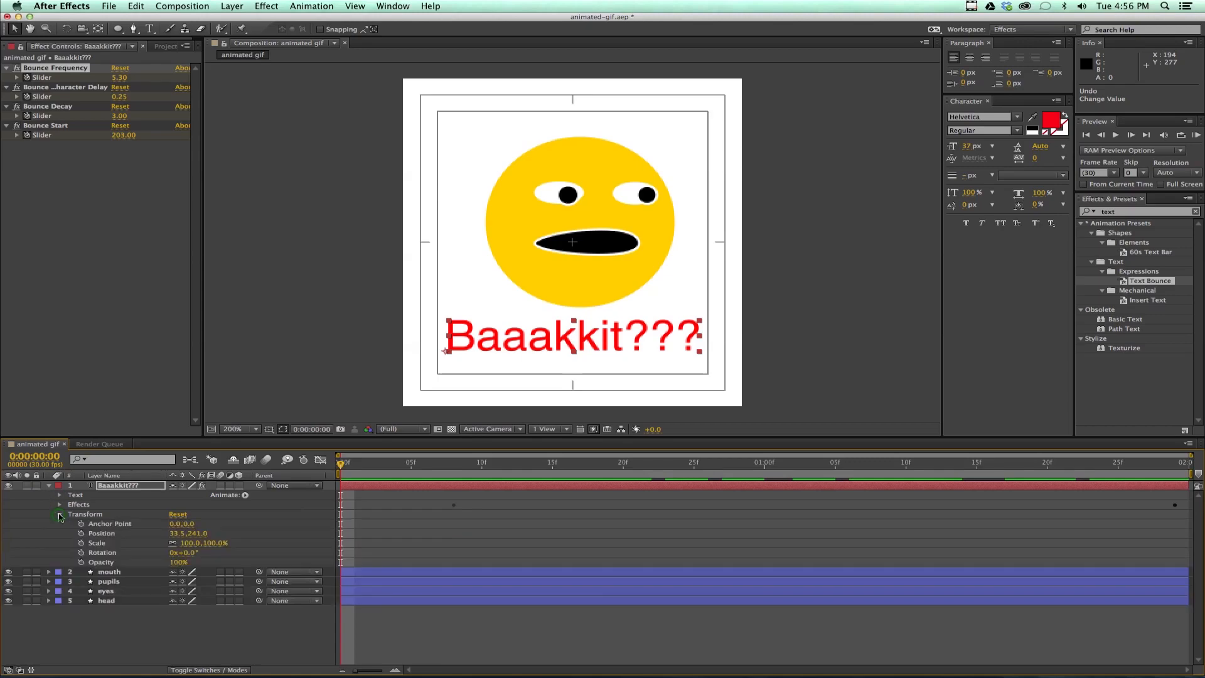
click(81, 562)
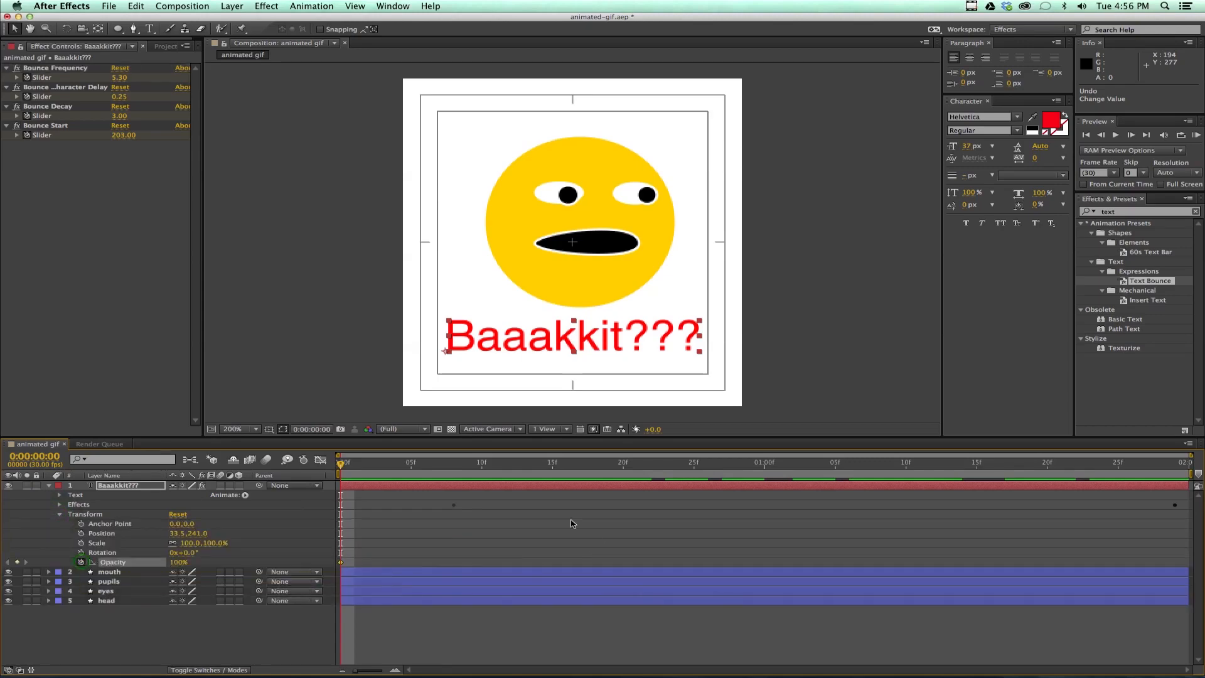
click(178, 563)
text(0)
key(Return)
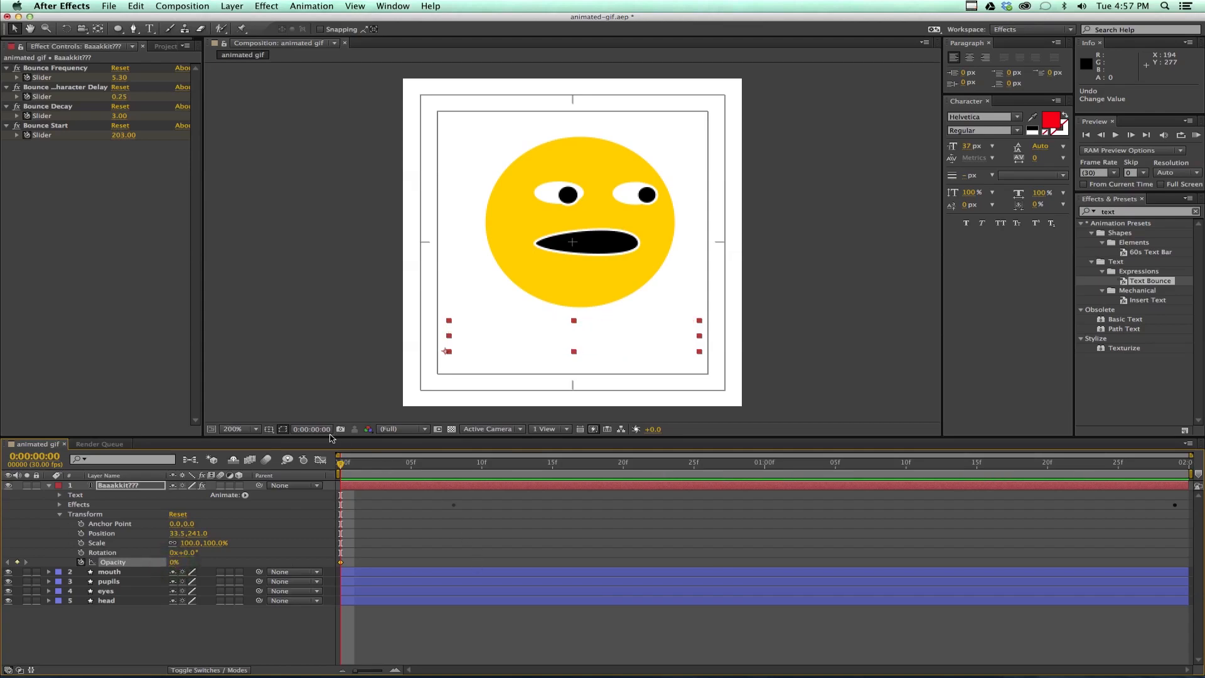
Set the caption's opacity to 100% at 0:00:00:04.
drag(345, 467, 397, 471)
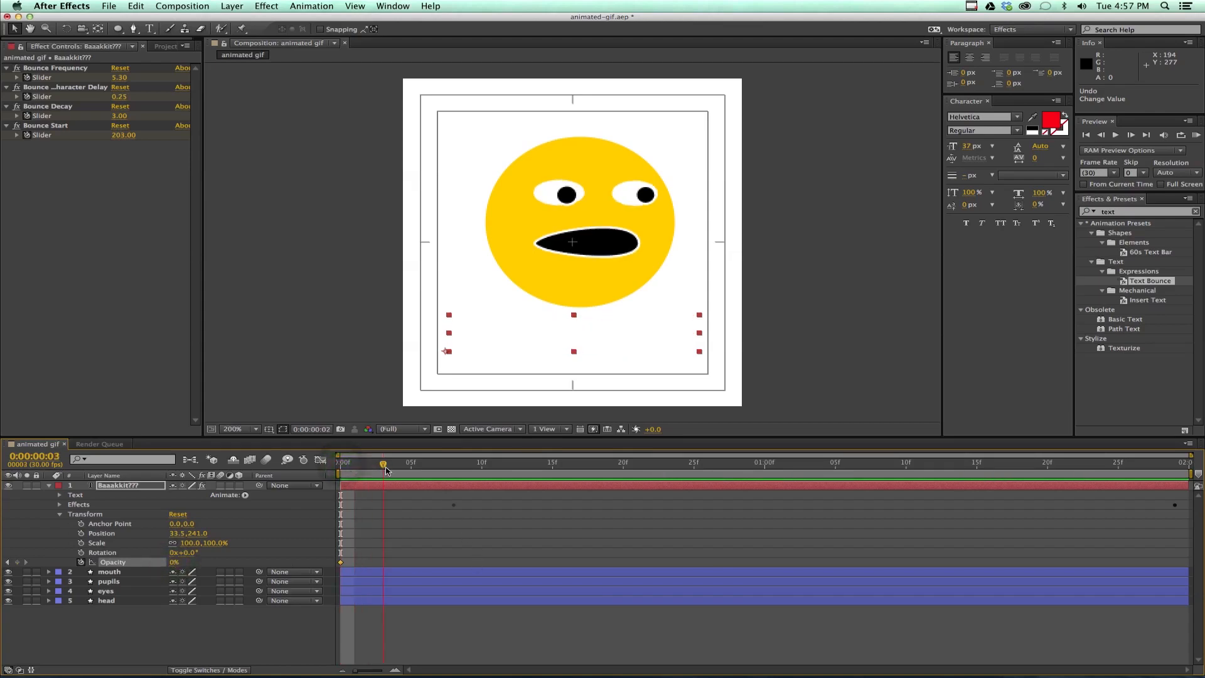
click(174, 562)
text(10)
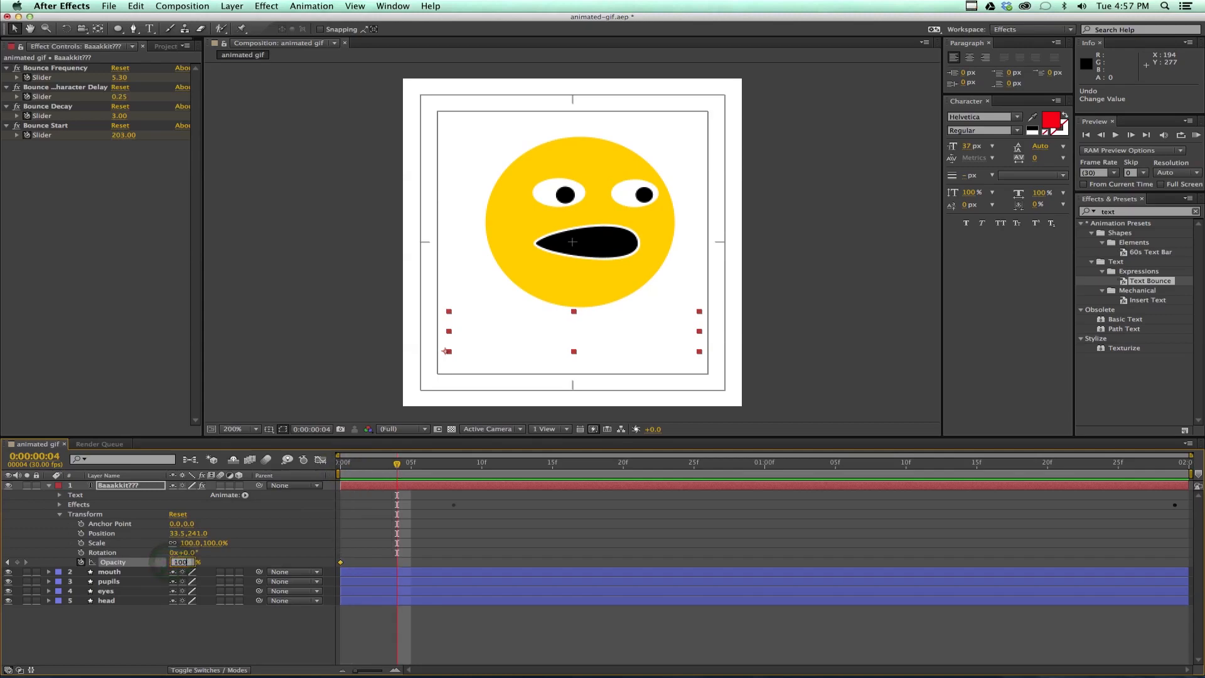
text(0)
key(Return)
Keyframe the caption's opacity at 100% at 0:00:01:20 and fade it to 0% at 0:00:01:29.
drag(397, 465, 1047, 493)
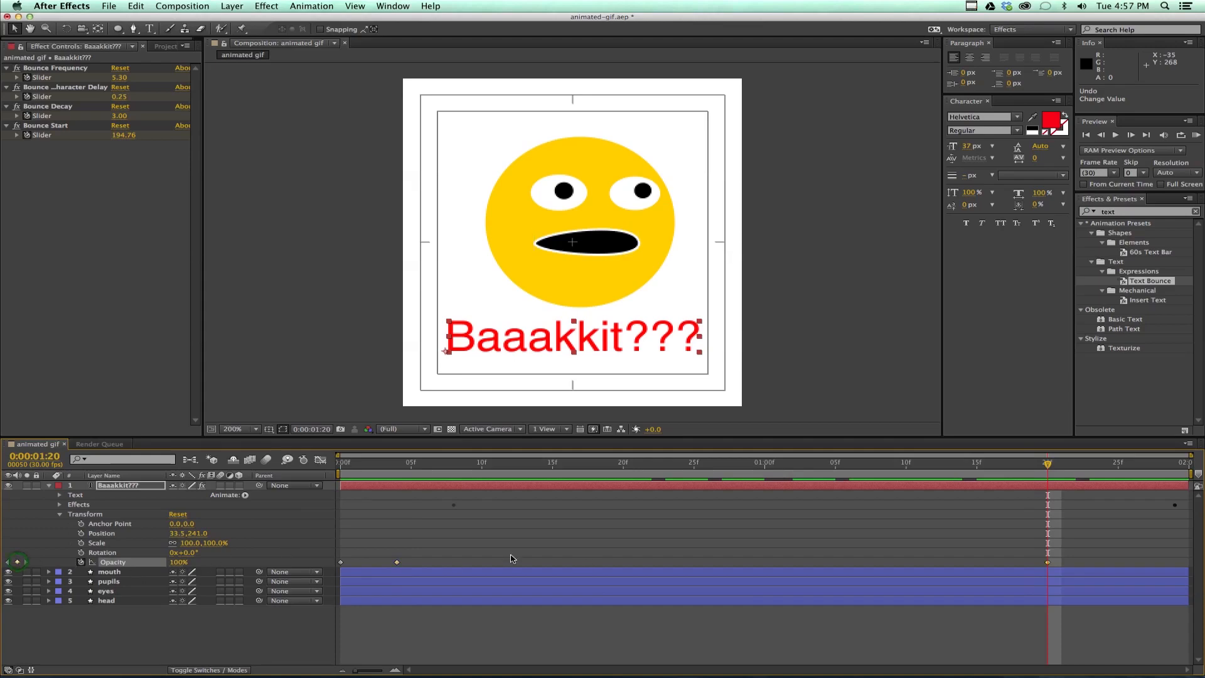
drag(1049, 465, 1178, 468)
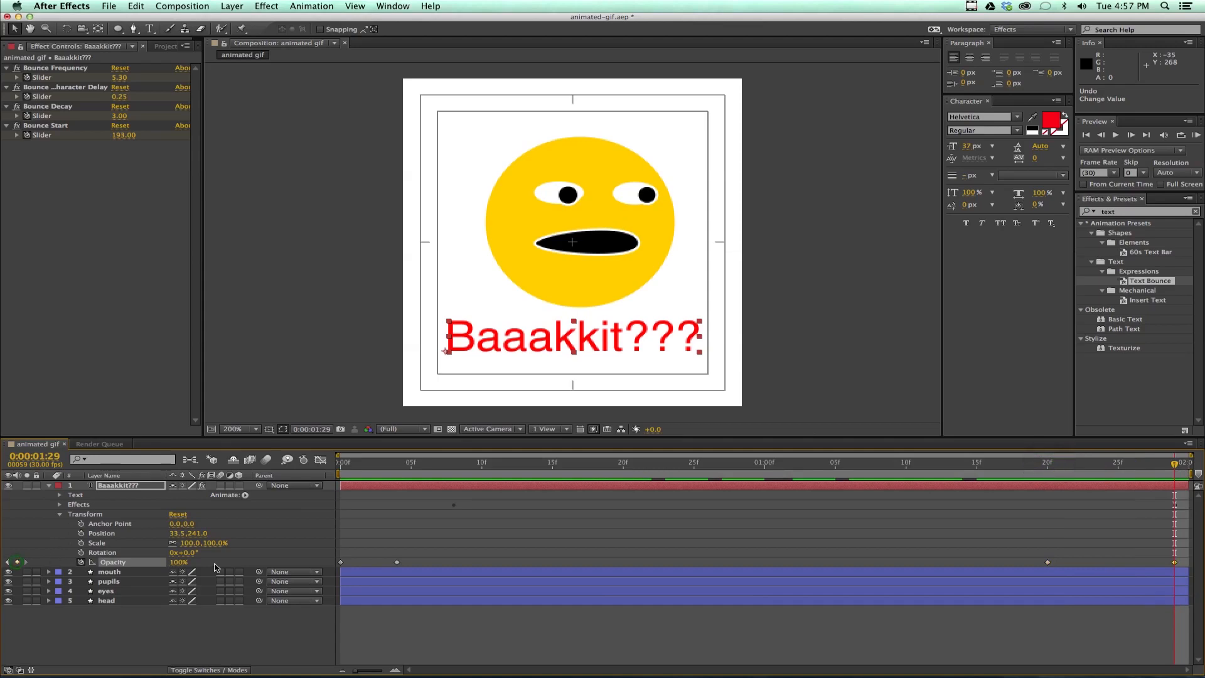
click(177, 563)
text(0)
key(Return)
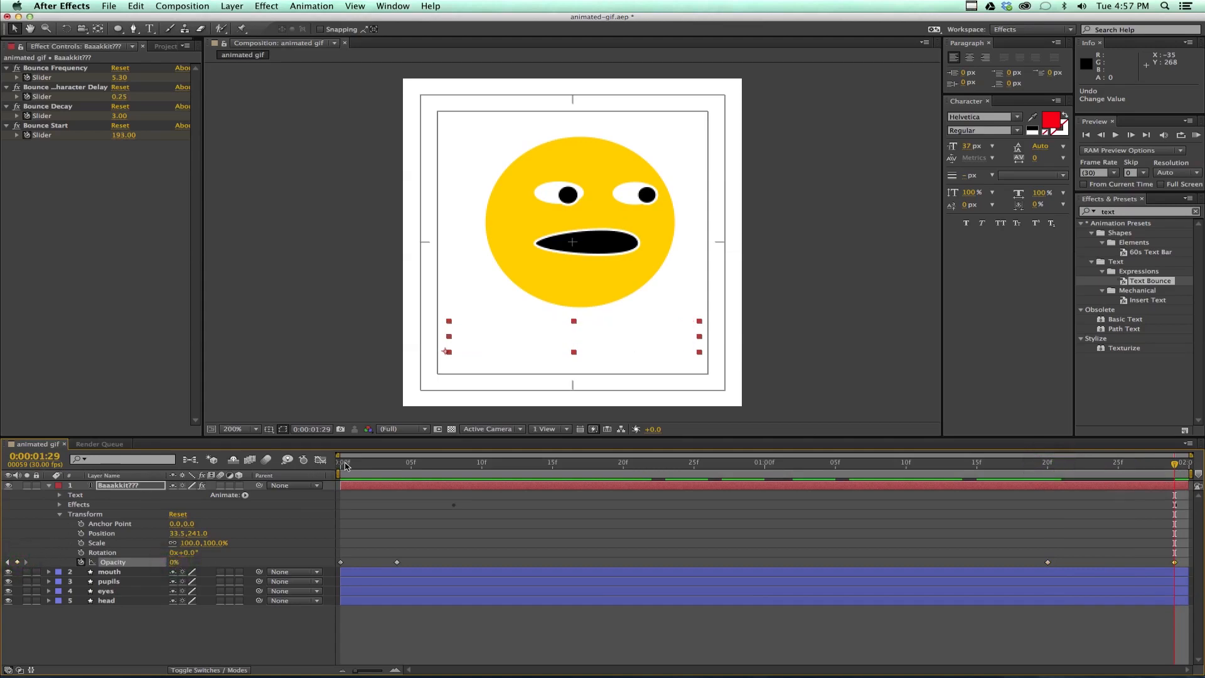
Collapse the caption layer, play a RAM preview of the whole animation, and move the current time to 0:00:00:27.
drag(350, 465, 172, 474)
drag(431, 477, 1204, 496)
click(44, 485)
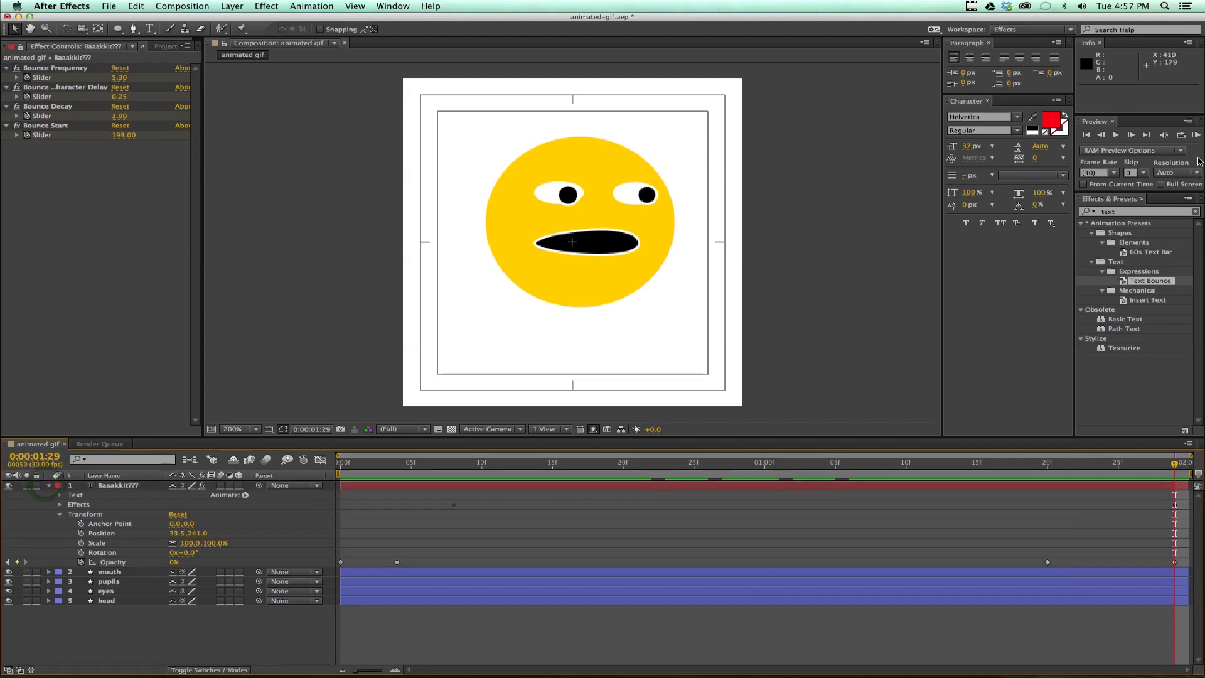
click(1196, 136)
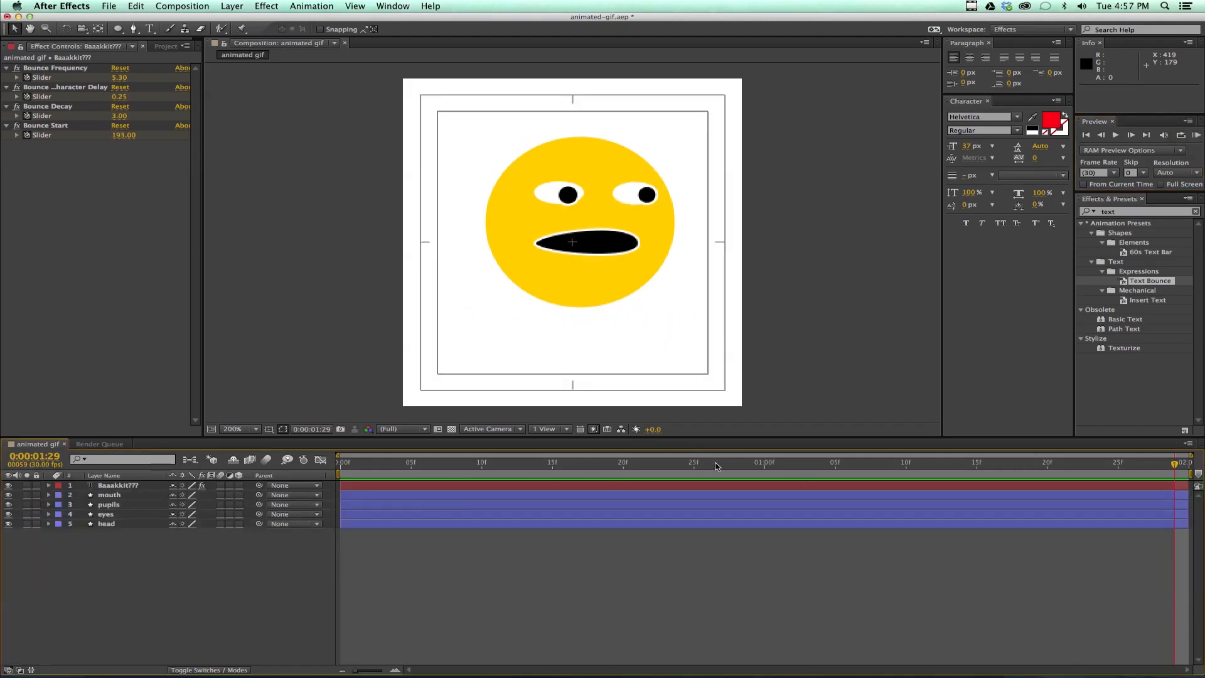
drag(716, 465, 721, 465)
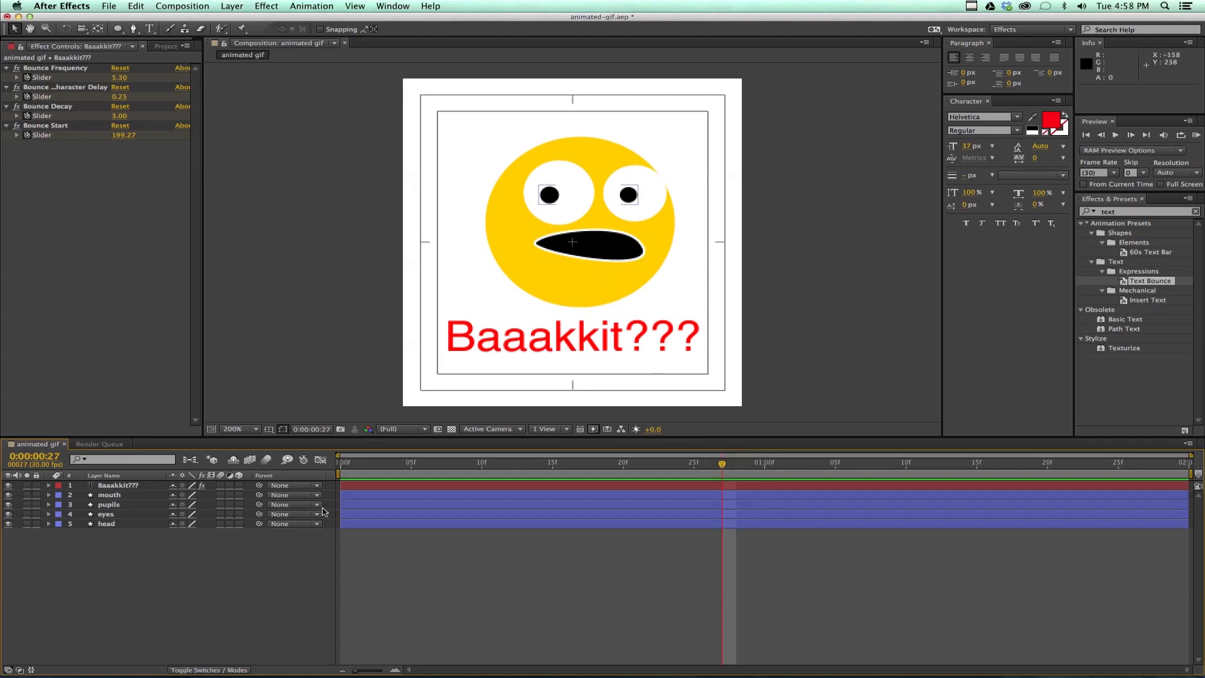
Pre-compose the caption and all four face layers, moving all attributes into the new composition.
click(387, 486)
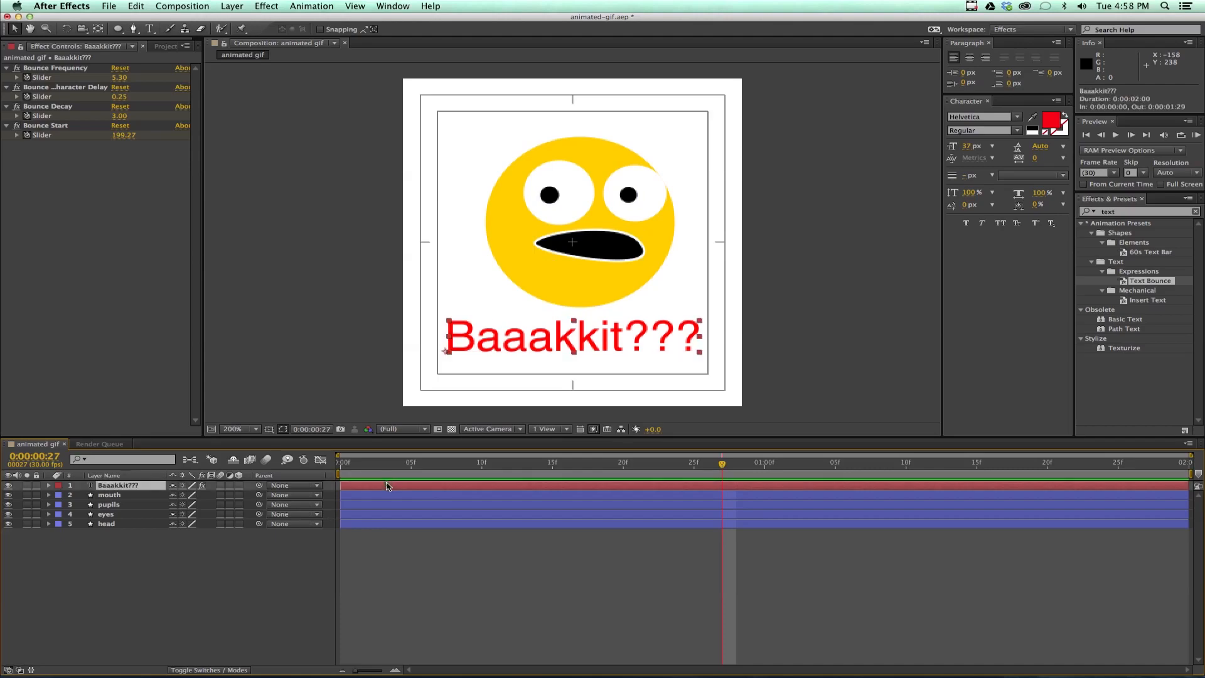
shift+click(378, 523)
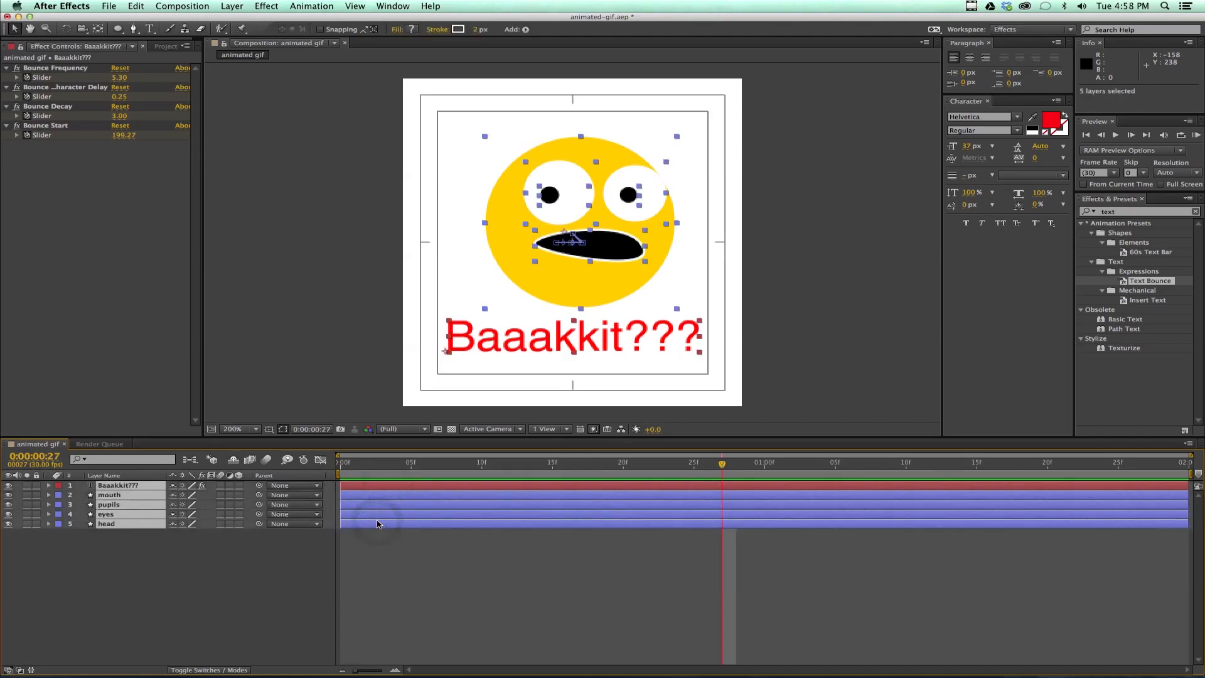
right_click(378, 523)
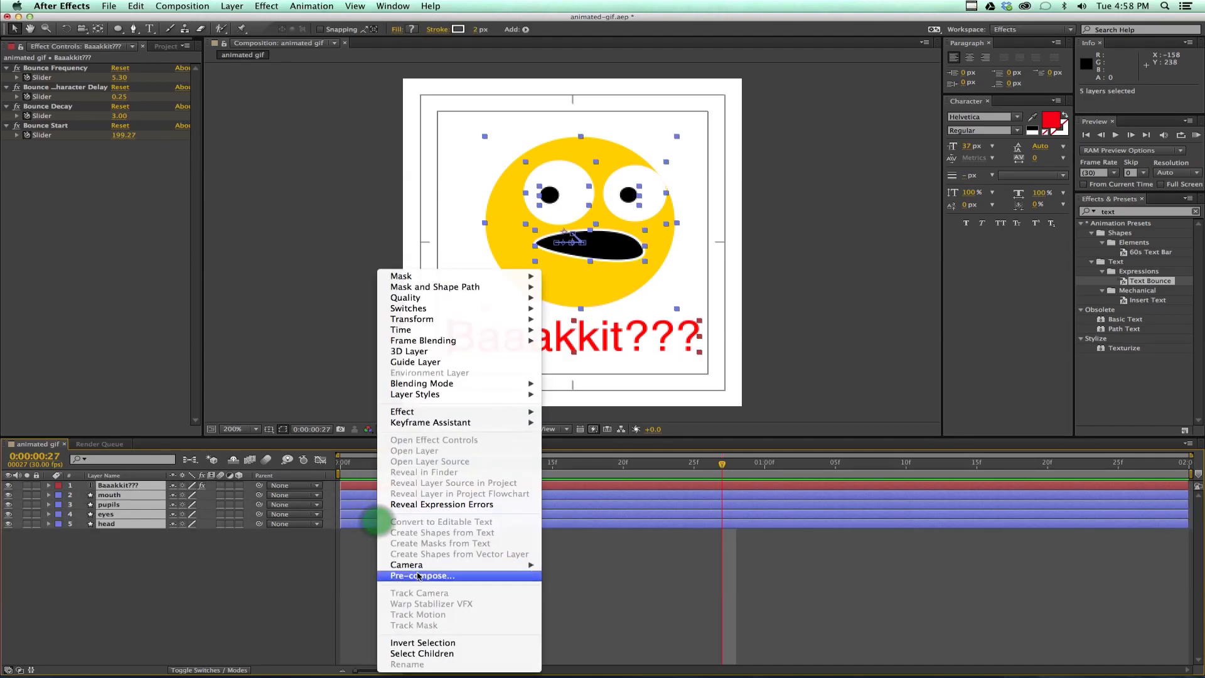
click(419, 576)
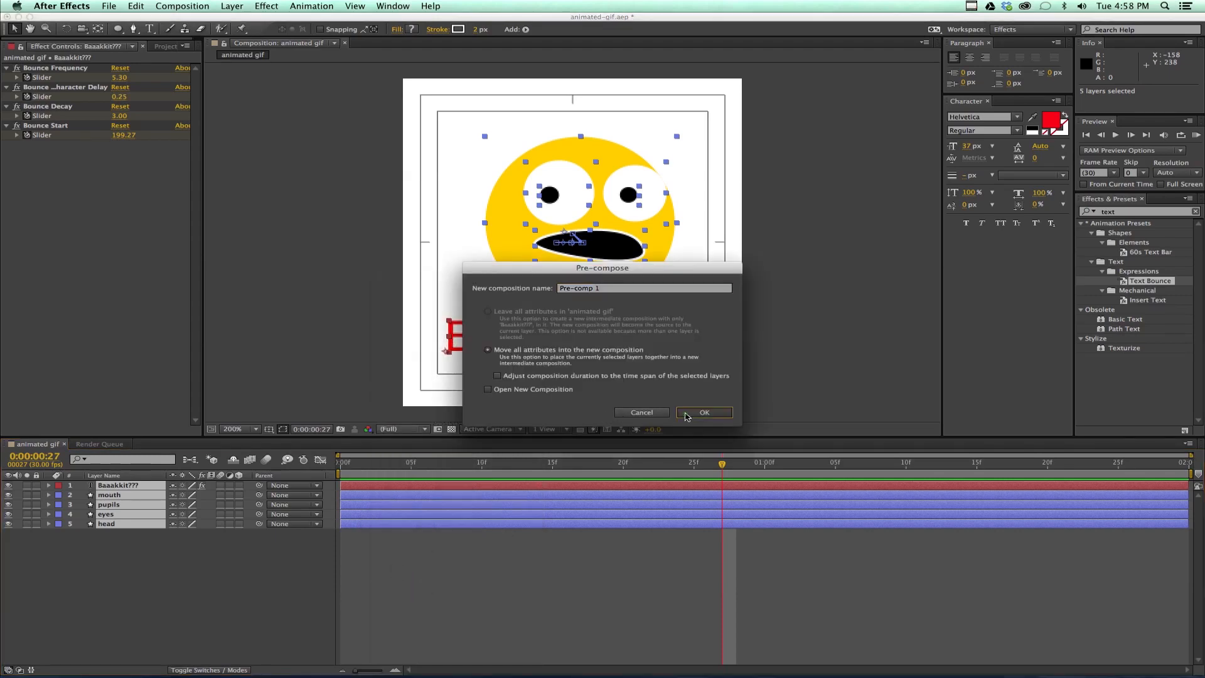
click(687, 412)
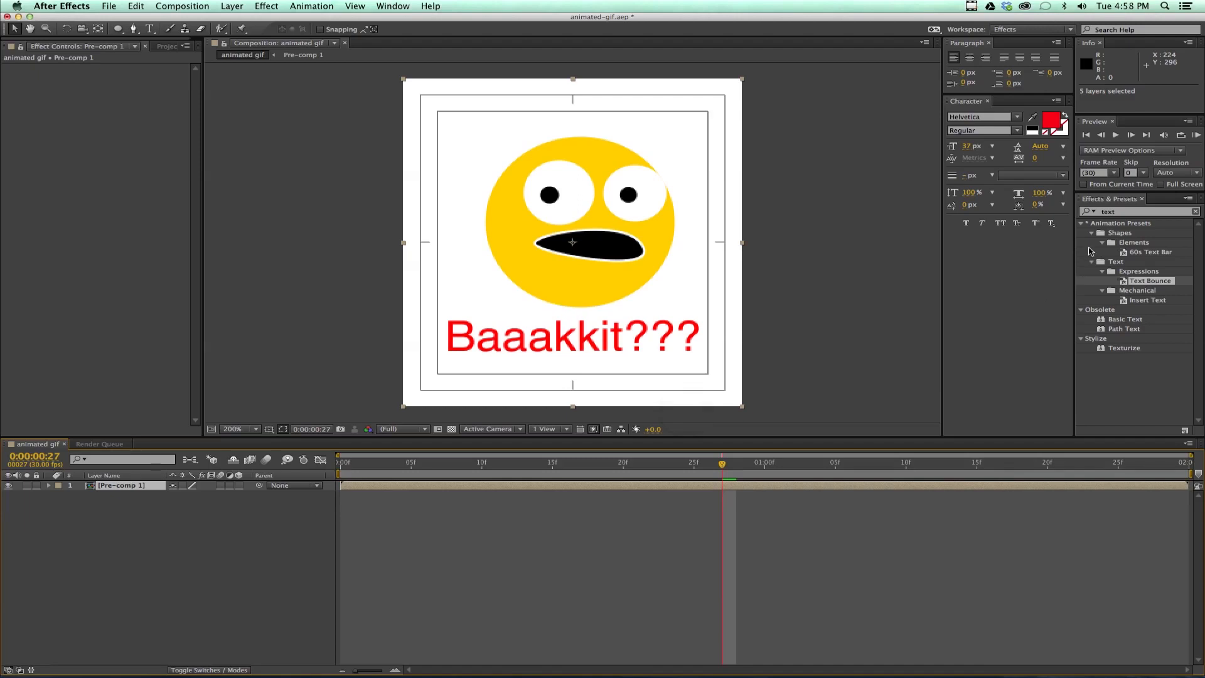
Search the effects for "sph", apply Spherize to the pre-comp layer, and set its Radius to 141.
click(1124, 214)
key(BackSpace)
key(BackSpace)
key(BackSpace)
key(BackSpace)
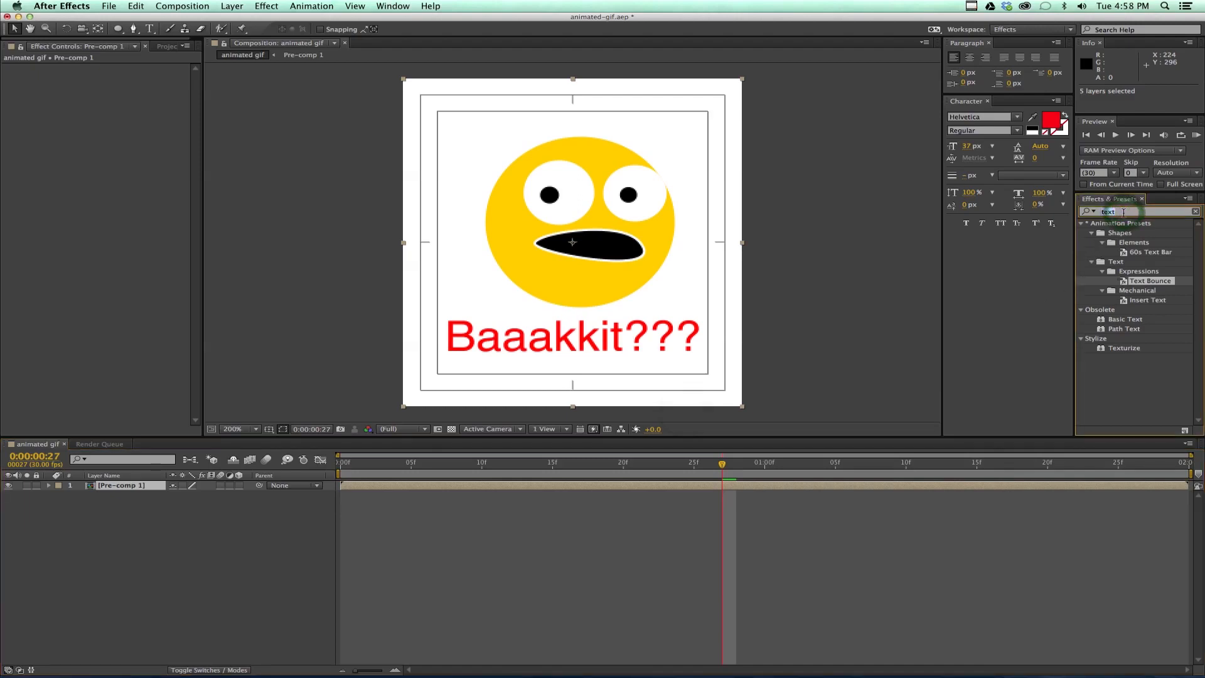
text(sph)
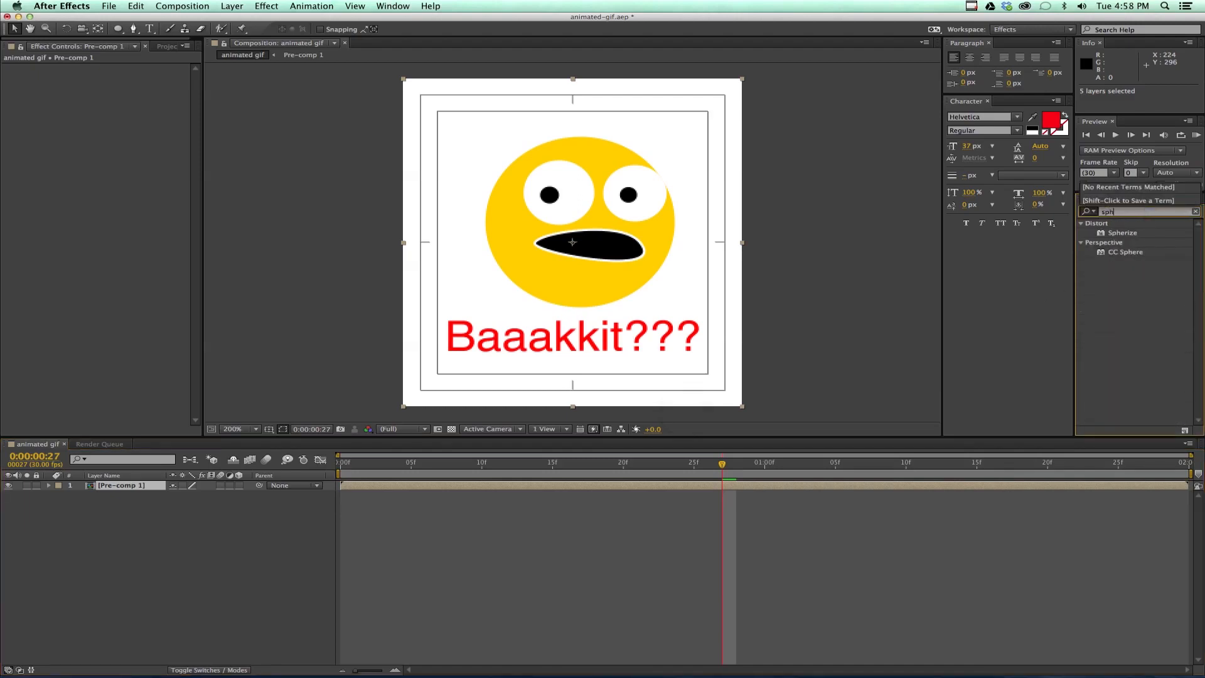
drag(1122, 233, 368, 490)
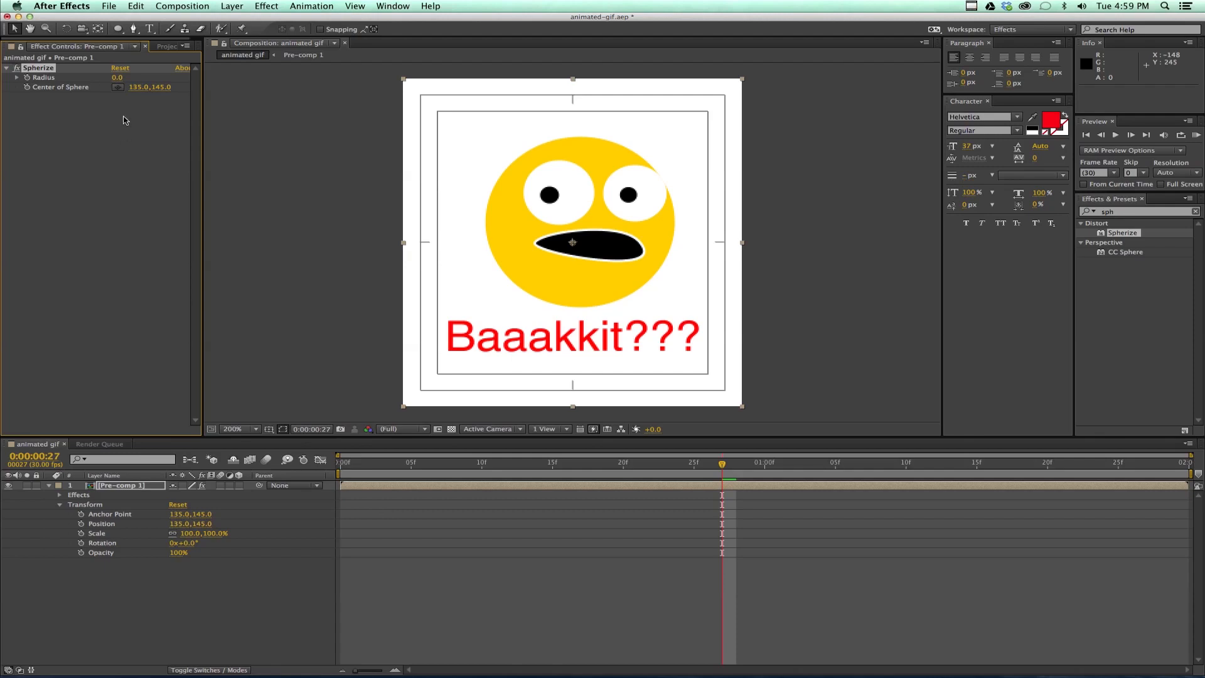
drag(118, 78, 217, 88)
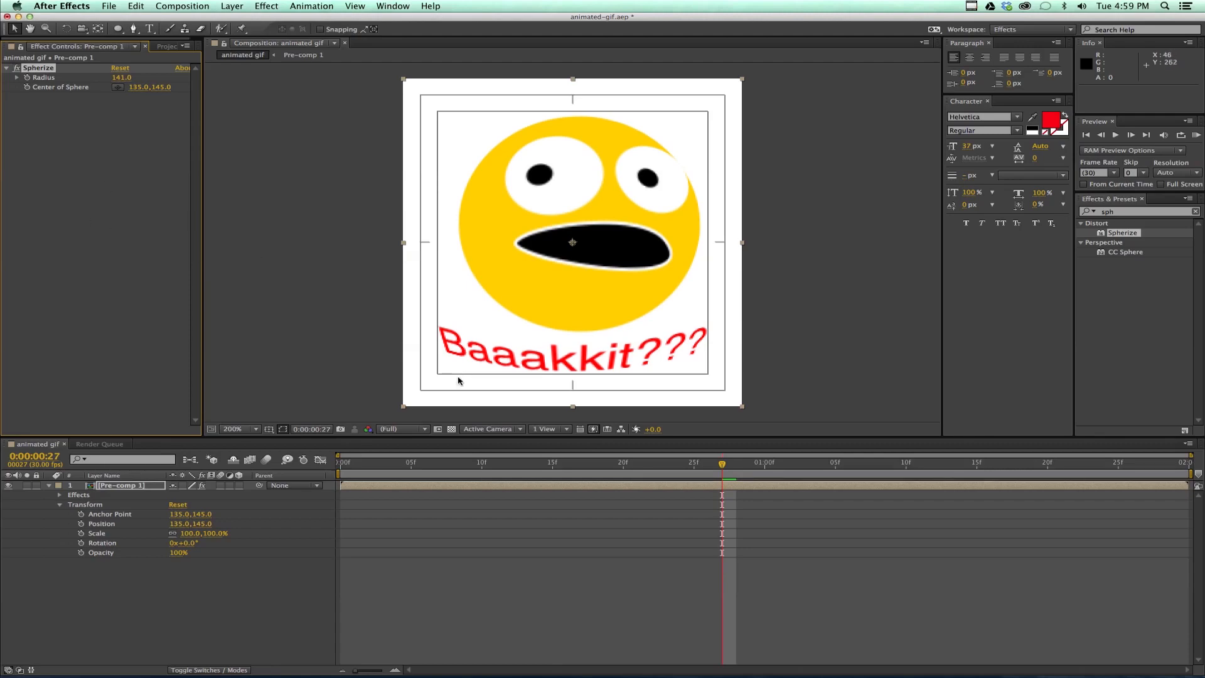
Preview the spherized animation, then collapse the pre-comp layer and leave the current time at 0:00:00:00.
drag(352, 461, 1015, 466)
key(KP_0)
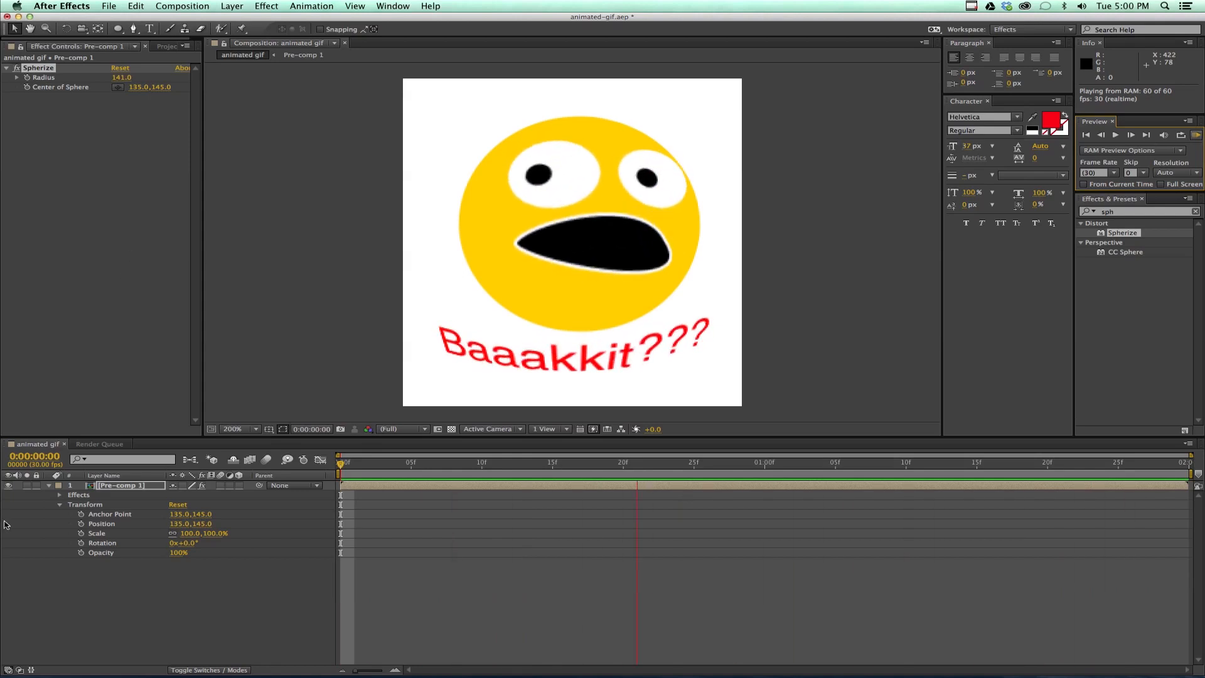
click(49, 488)
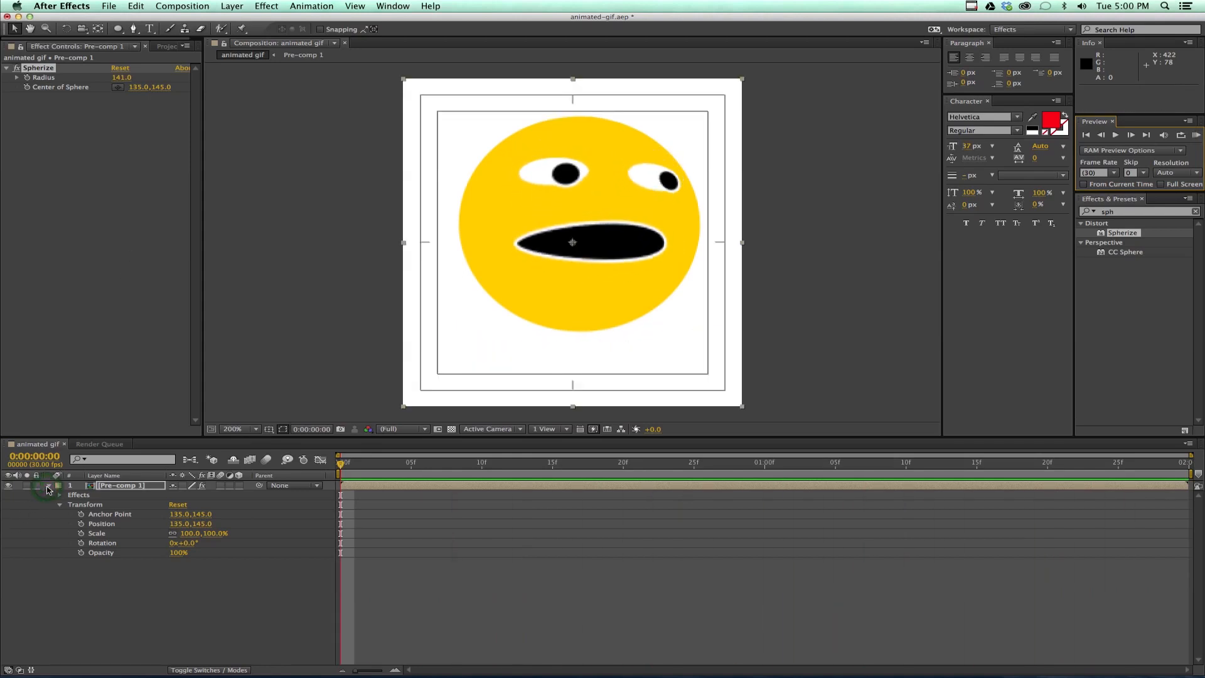
click(50, 486)
drag(341, 466, 290, 462)
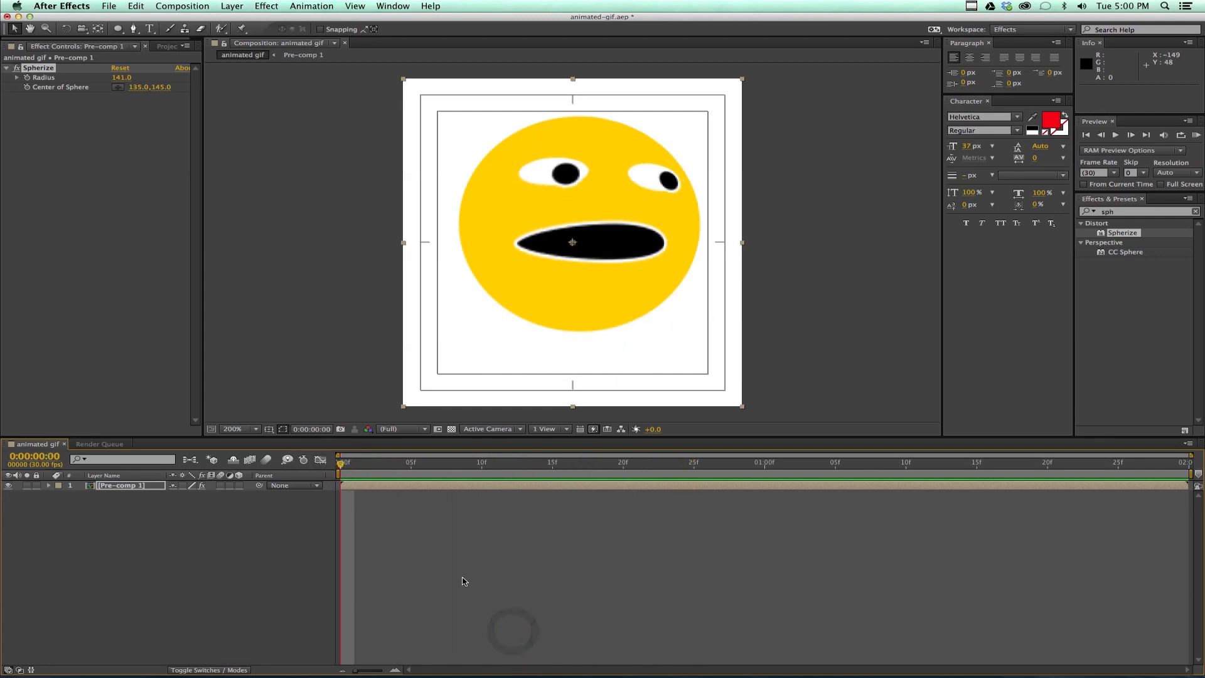
Add the composition to the render queue, accepting Best quality at Full resolution and QuickTime output with the Animation codec.
click(198, 8)
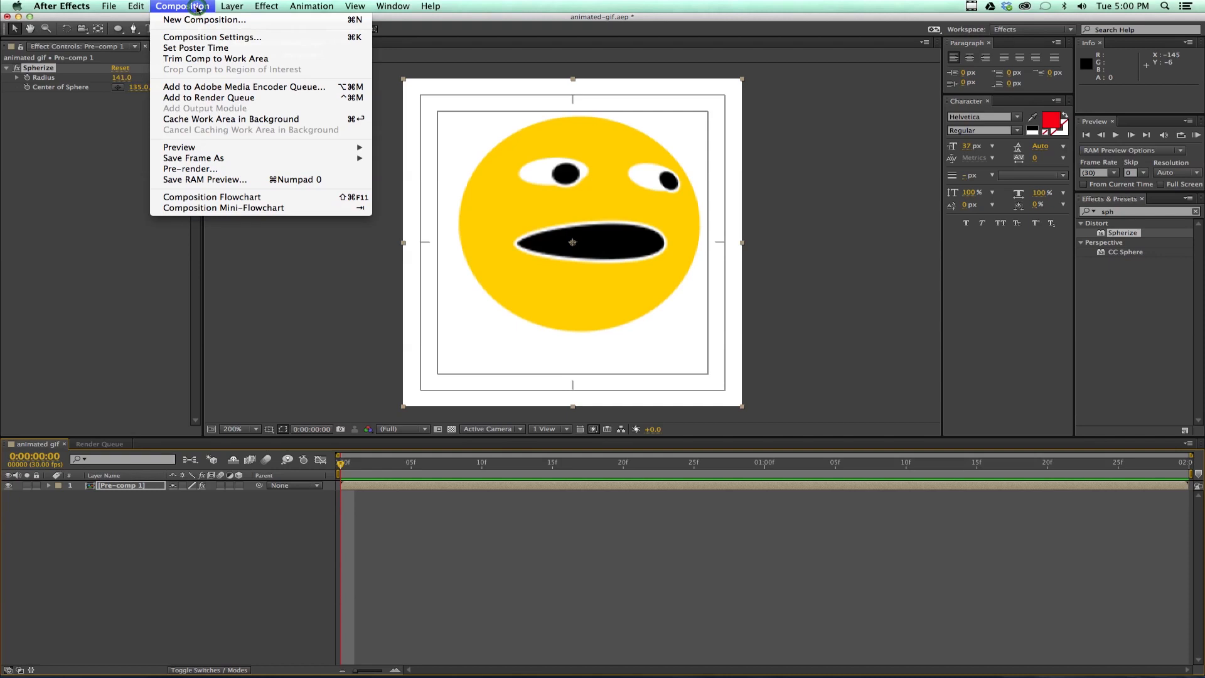
click(213, 99)
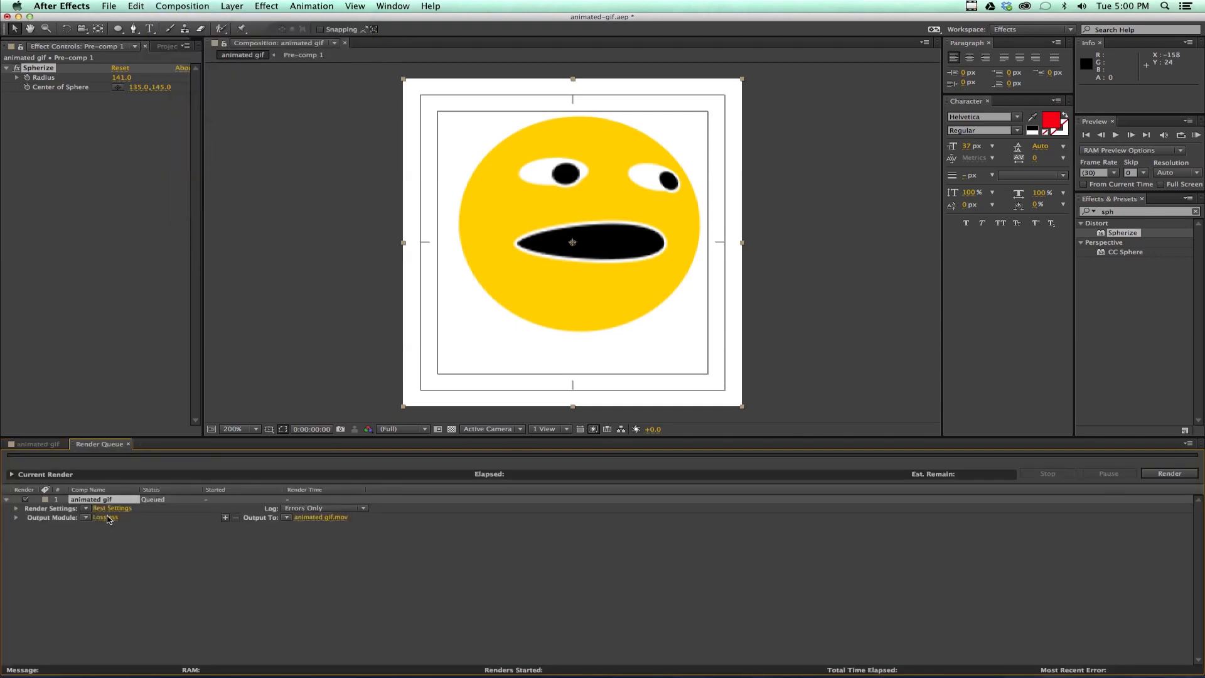
click(113, 509)
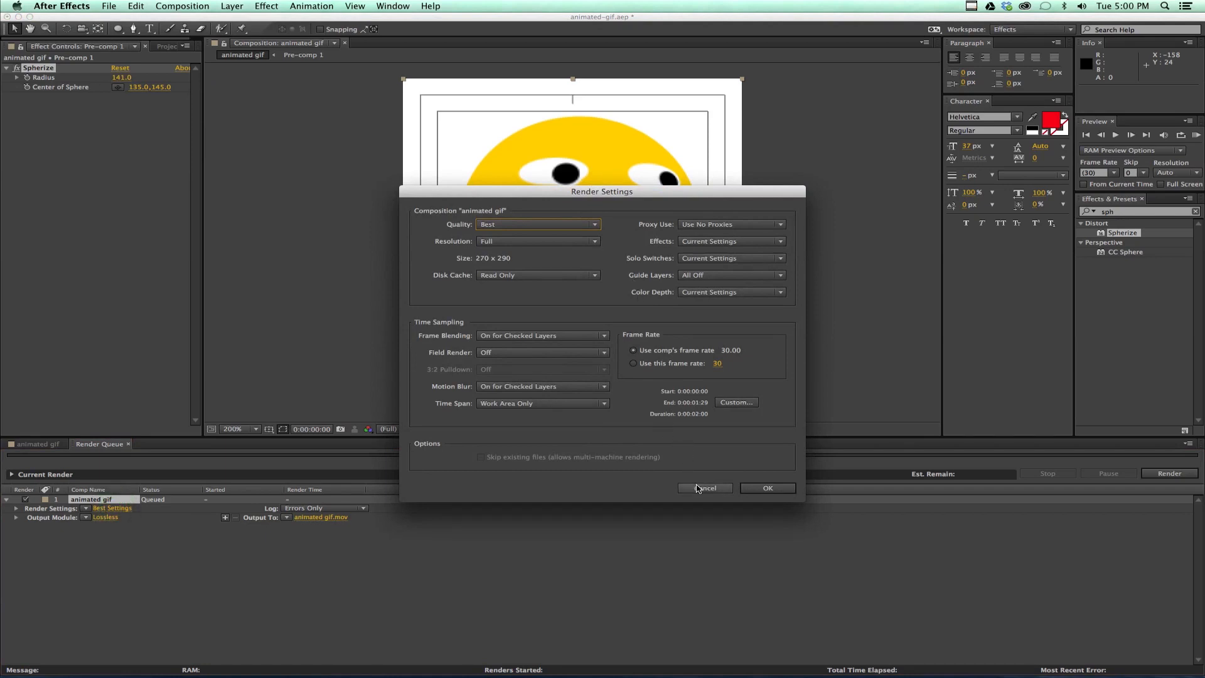
click(768, 488)
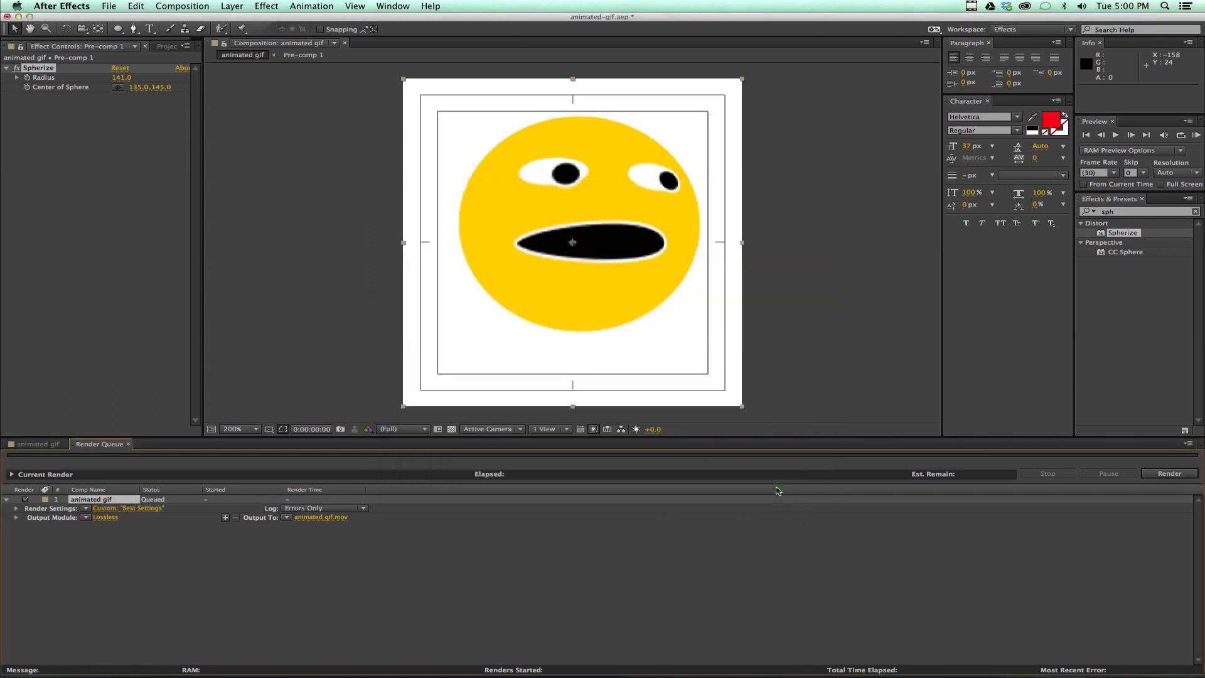
click(106, 518)
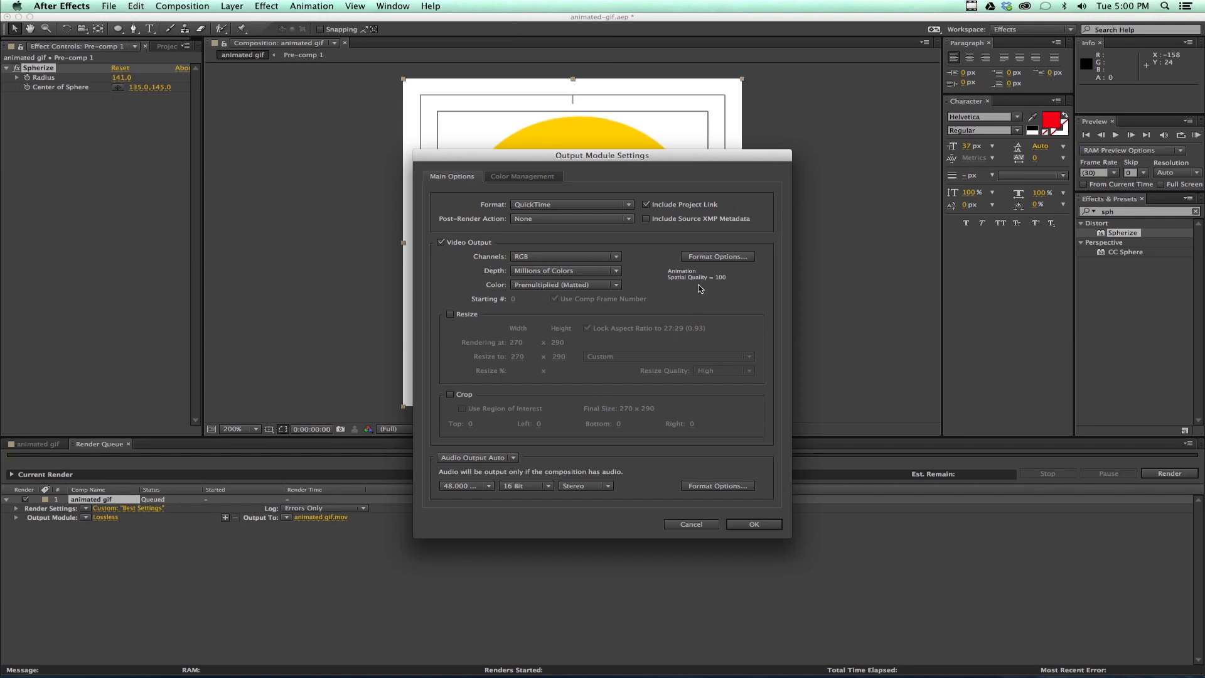
click(754, 525)
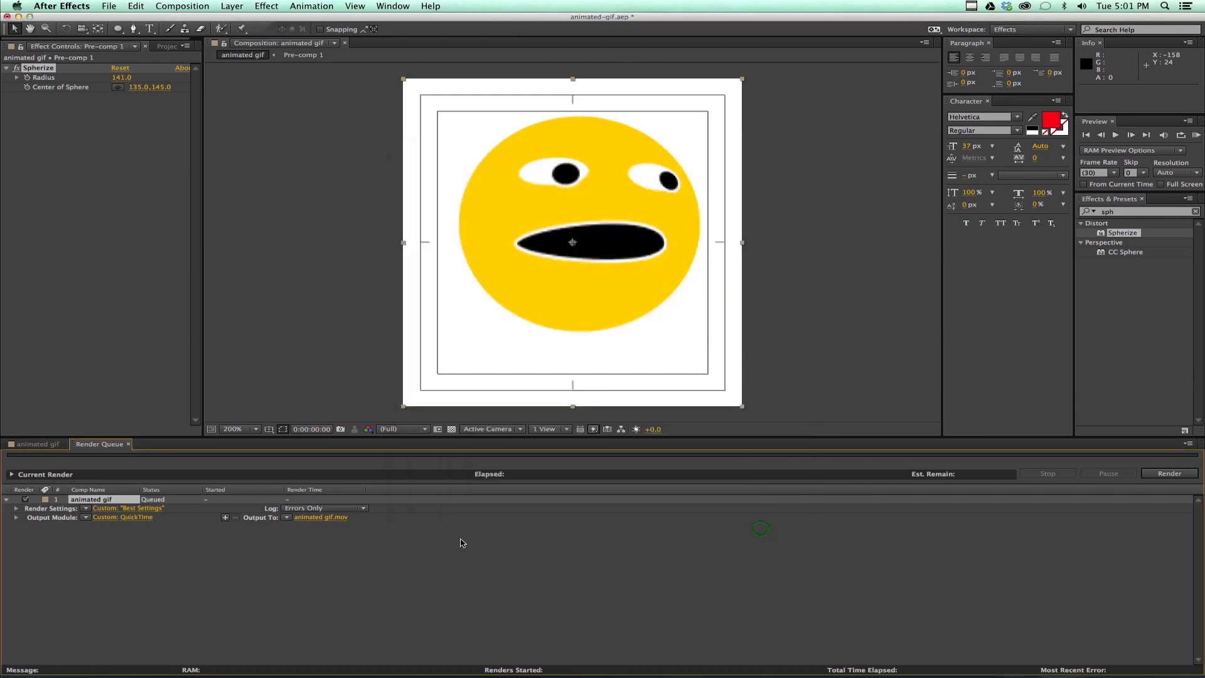
Set the output file to animated gif.mov in the ae folder and render the composition.
click(333, 520)
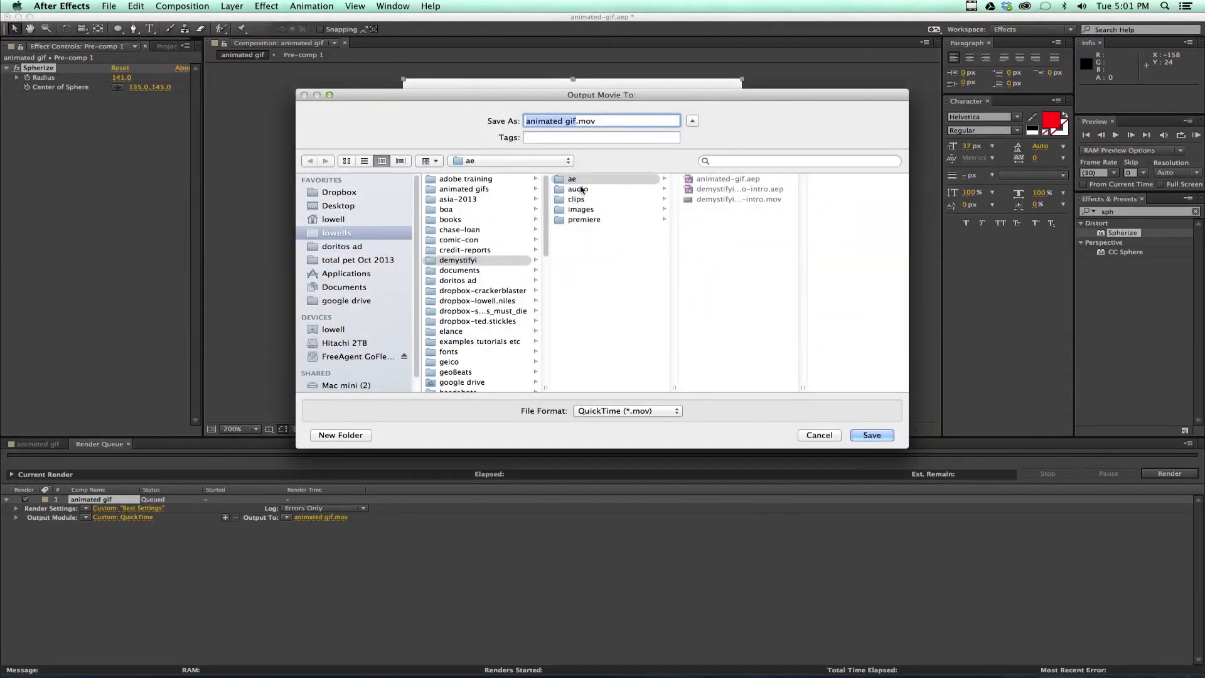
click(581, 180)
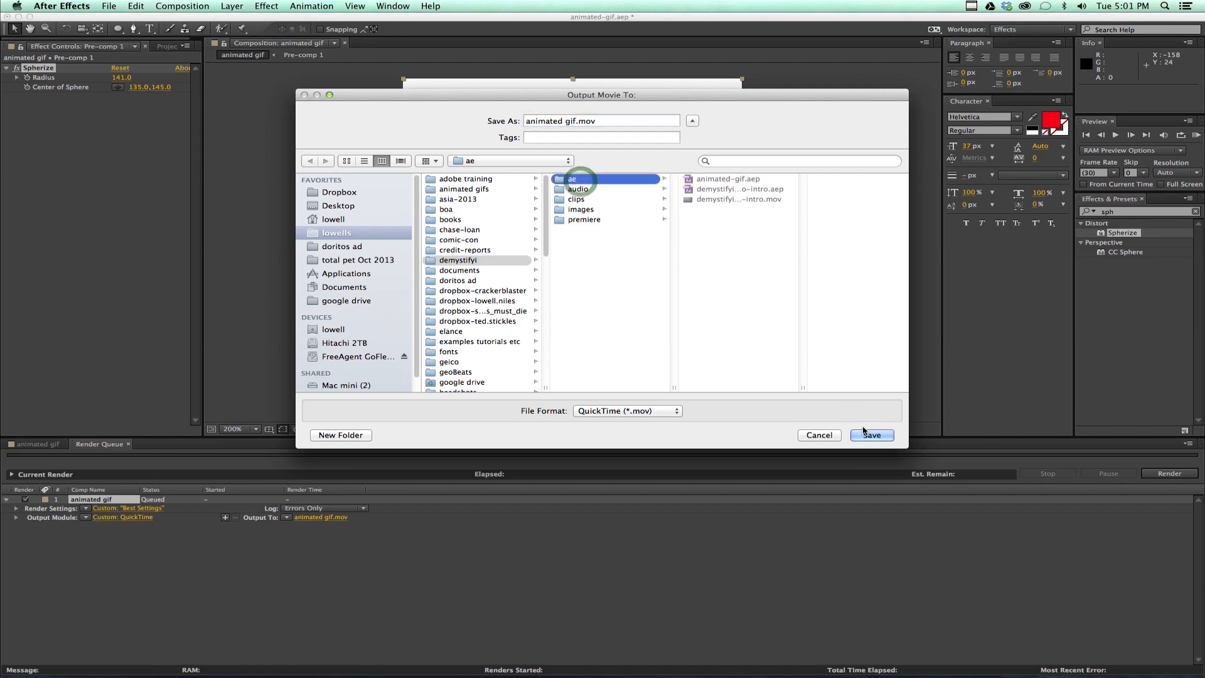
click(869, 435)
click(1161, 475)
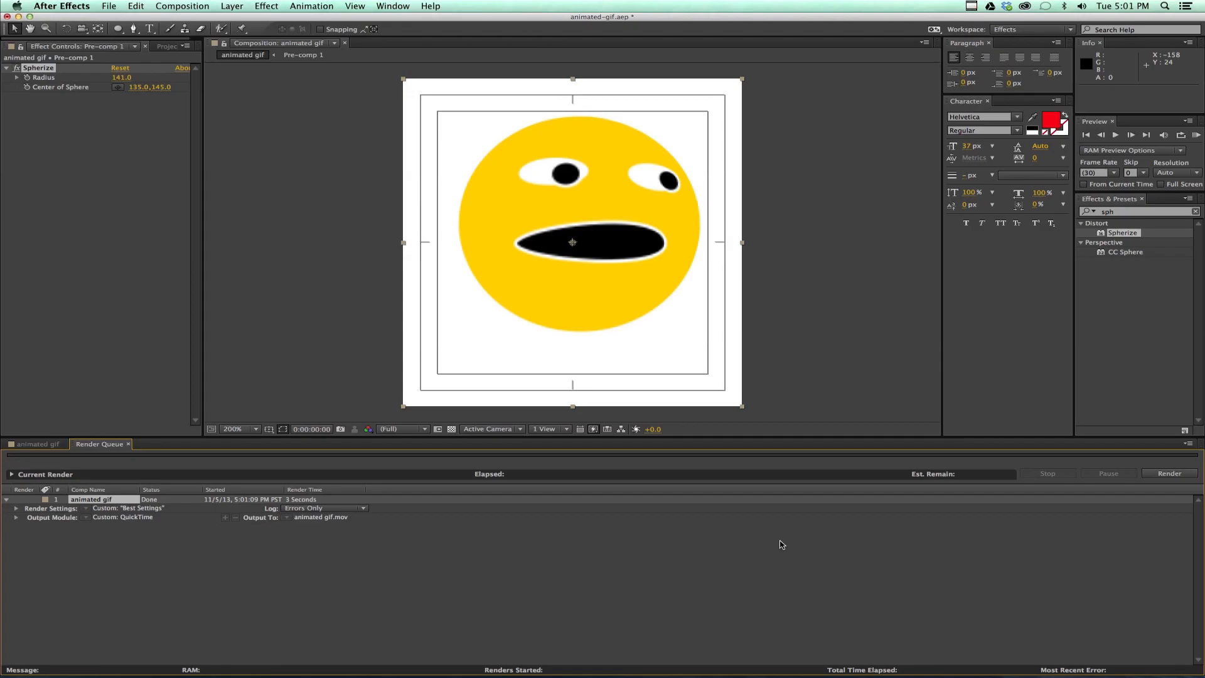
Switch to Finder, open animated gif.mov from the demystifyi project's ae folder in Photoshop, and play it in the timeline.
key(super+h)
click(827, 470)
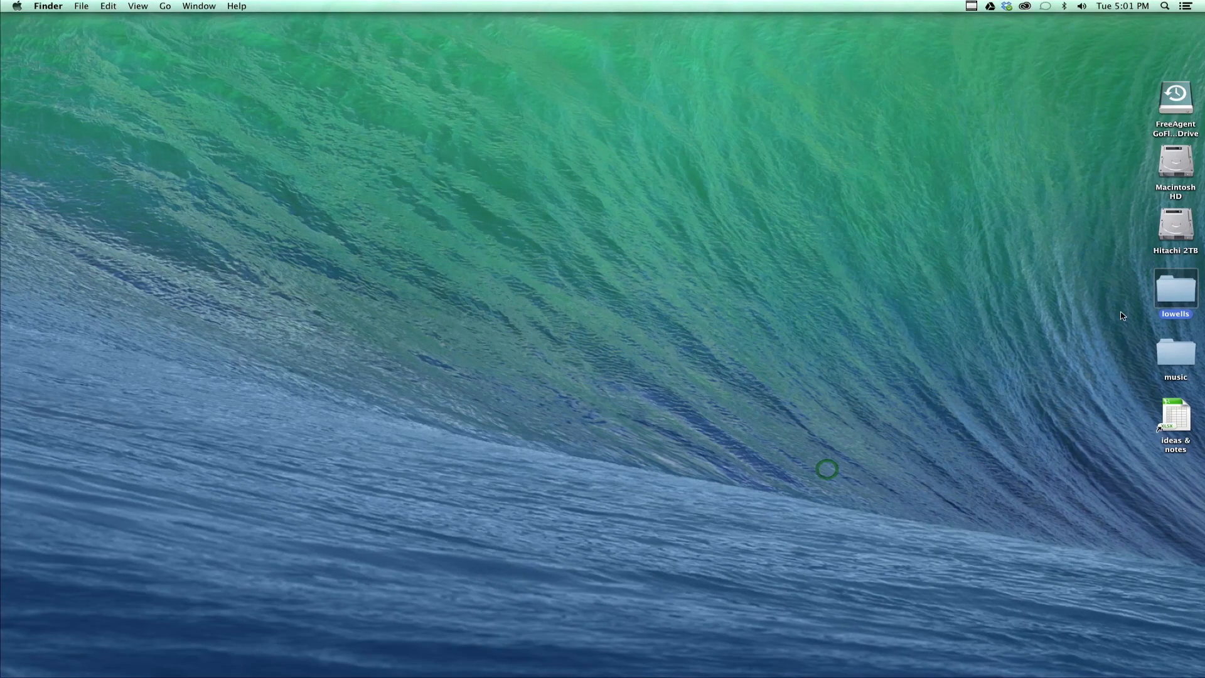
double_click(1167, 294)
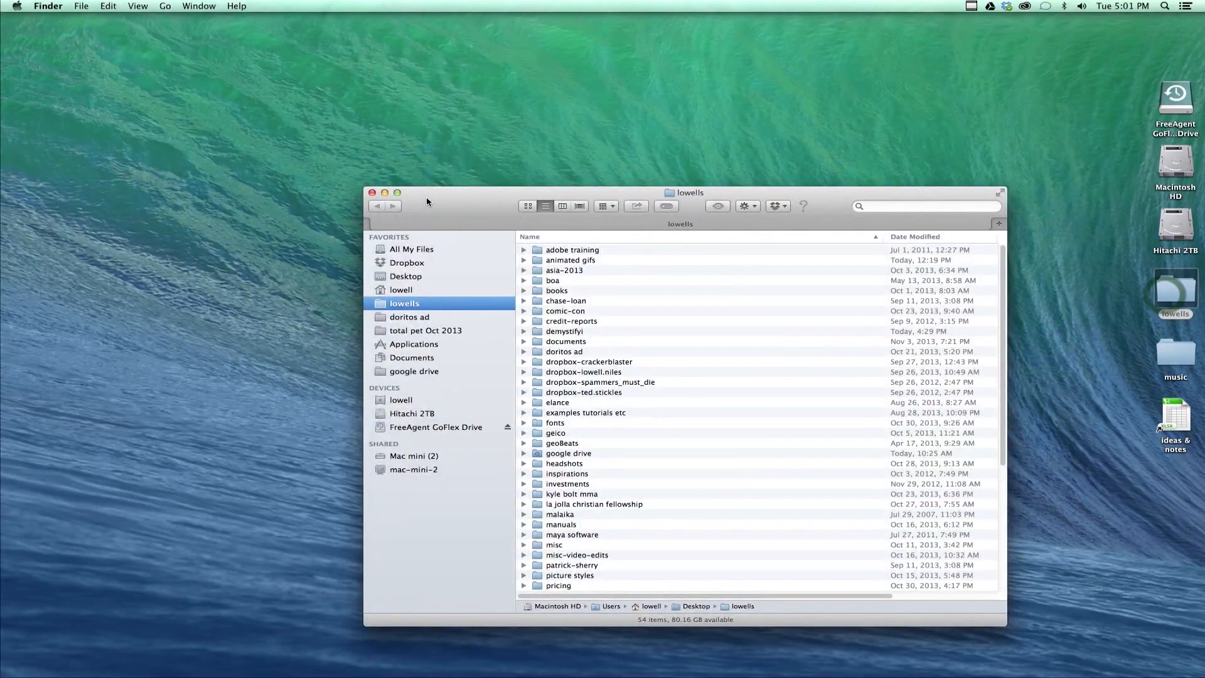
drag(428, 199, 156, 59)
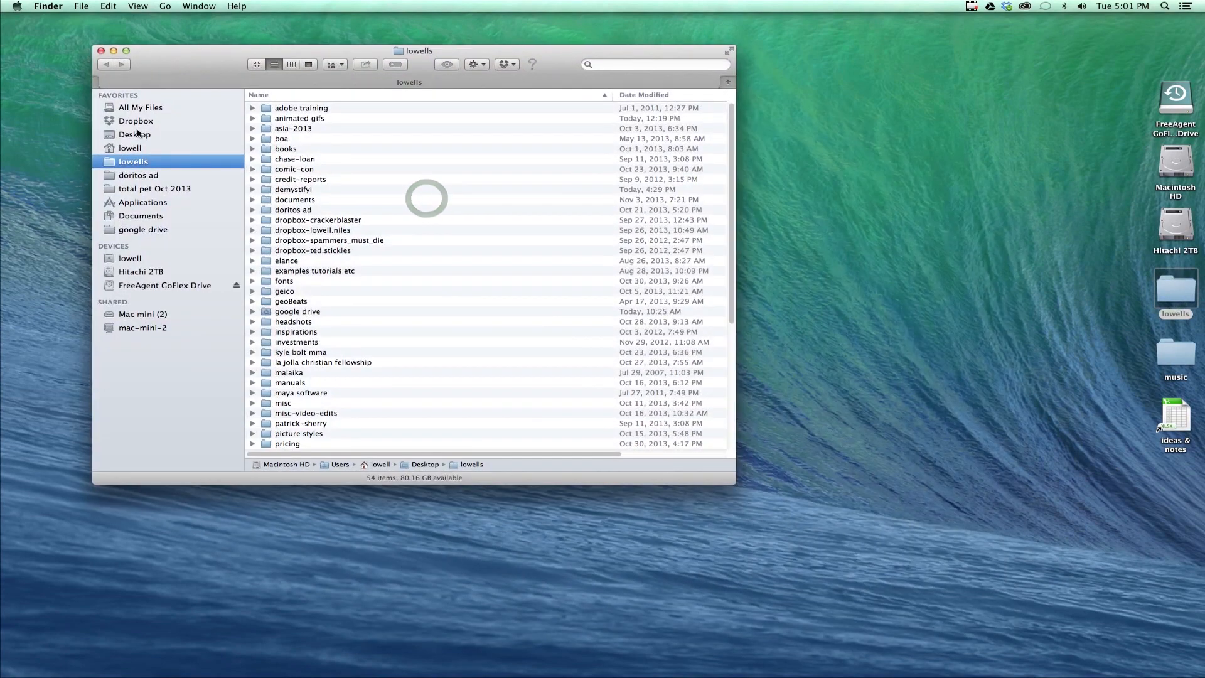
click(313, 119)
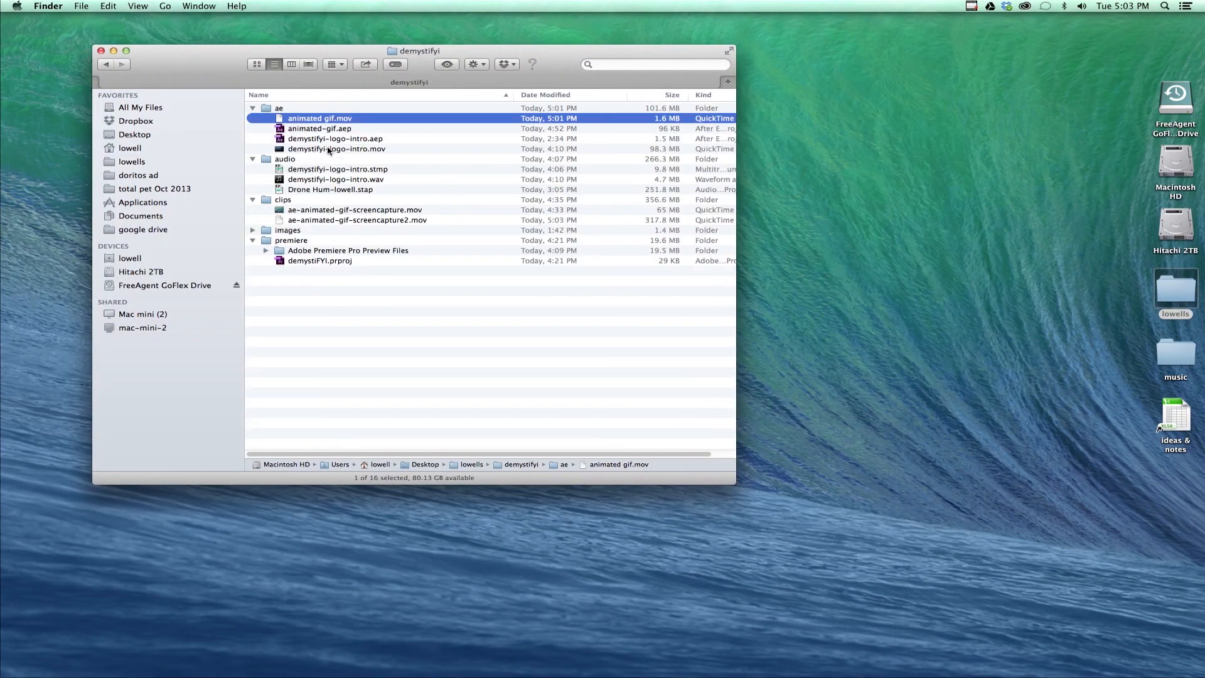
drag(322, 121, 797, 641)
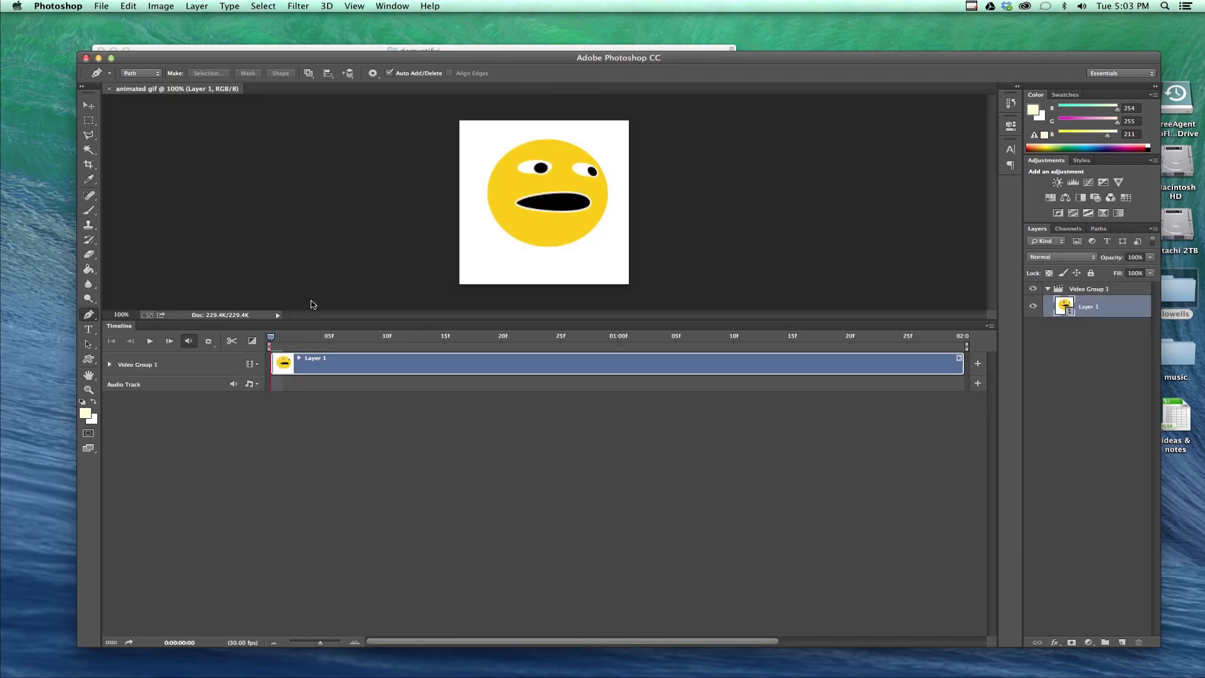
key(space)
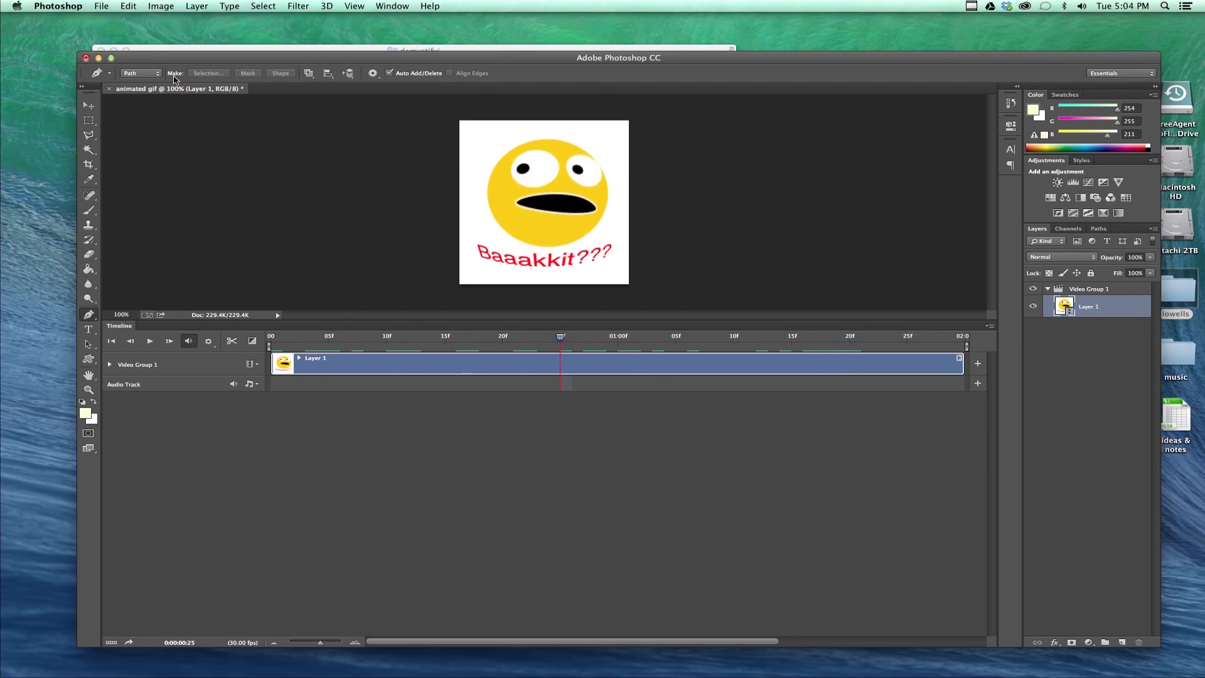
Open Save for Web for the video and set the GIF's looping option to Forever.
click(102, 7)
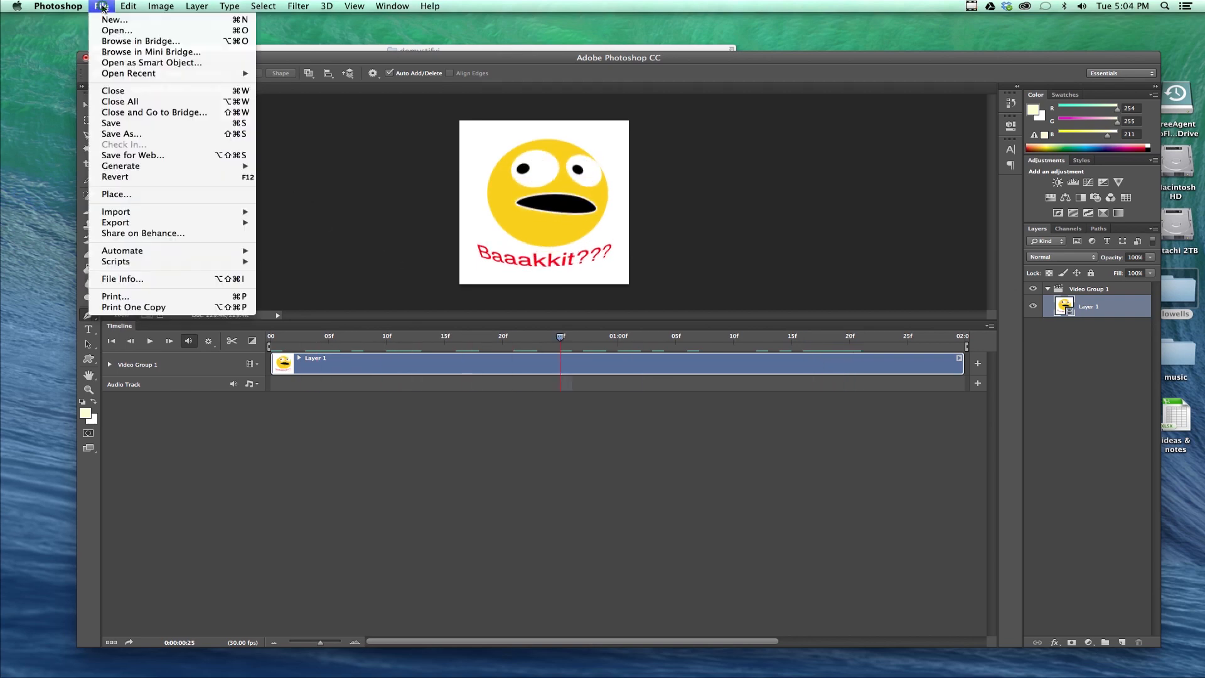
click(132, 155)
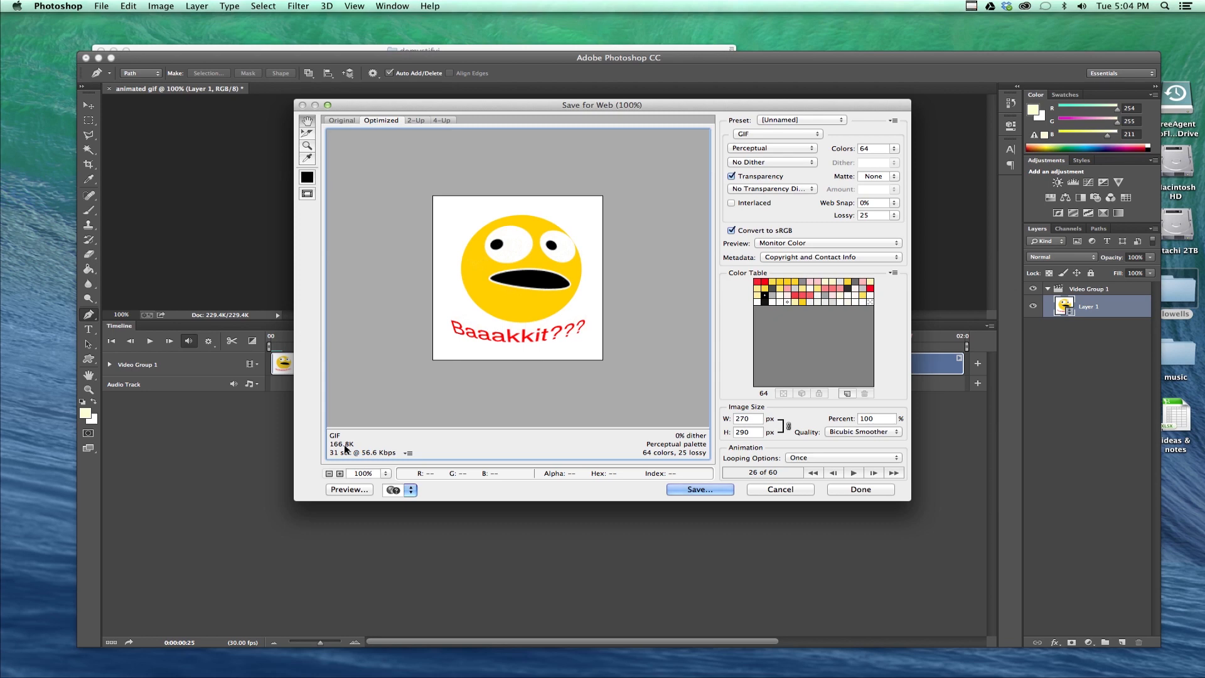
click(858, 457)
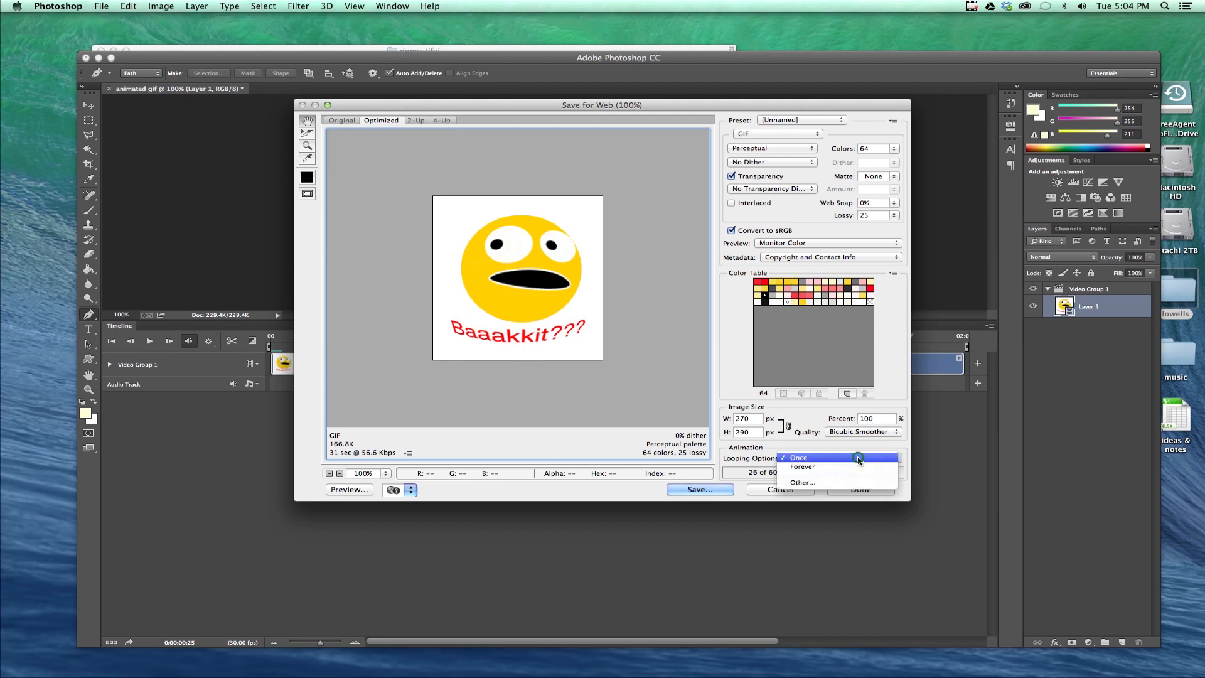
click(820, 466)
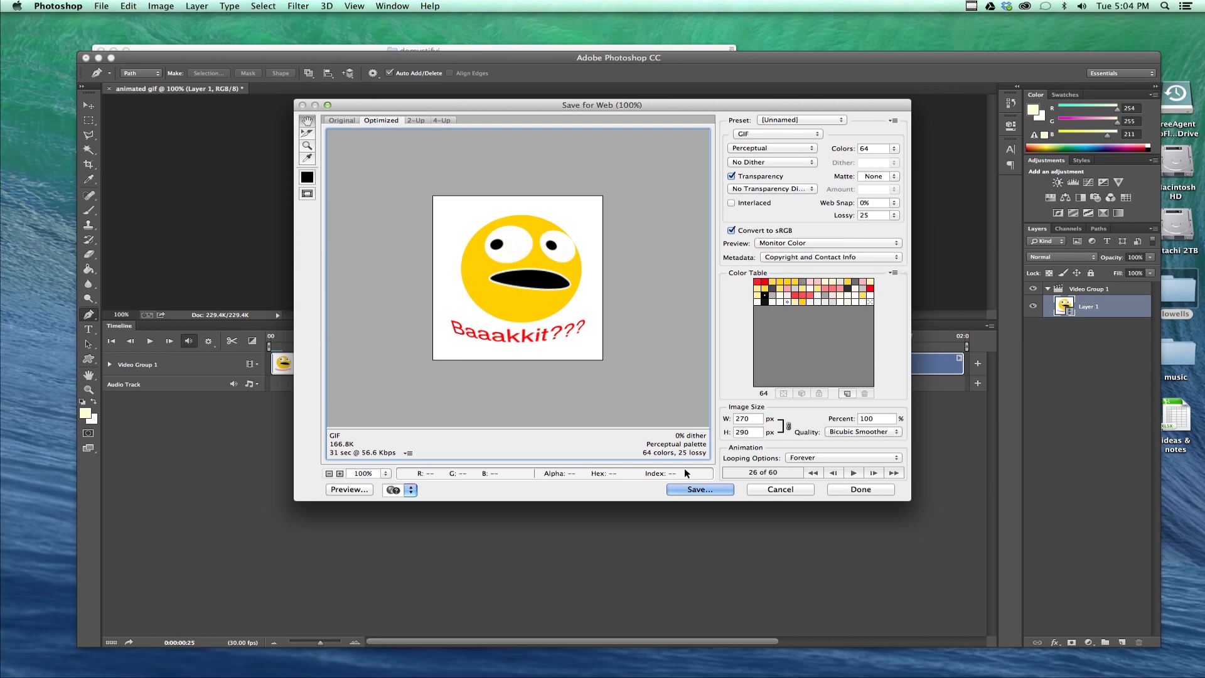
Save the optimized GIF as animated-gif-baaakkkit.gif in the animated gifs folder.
click(698, 490)
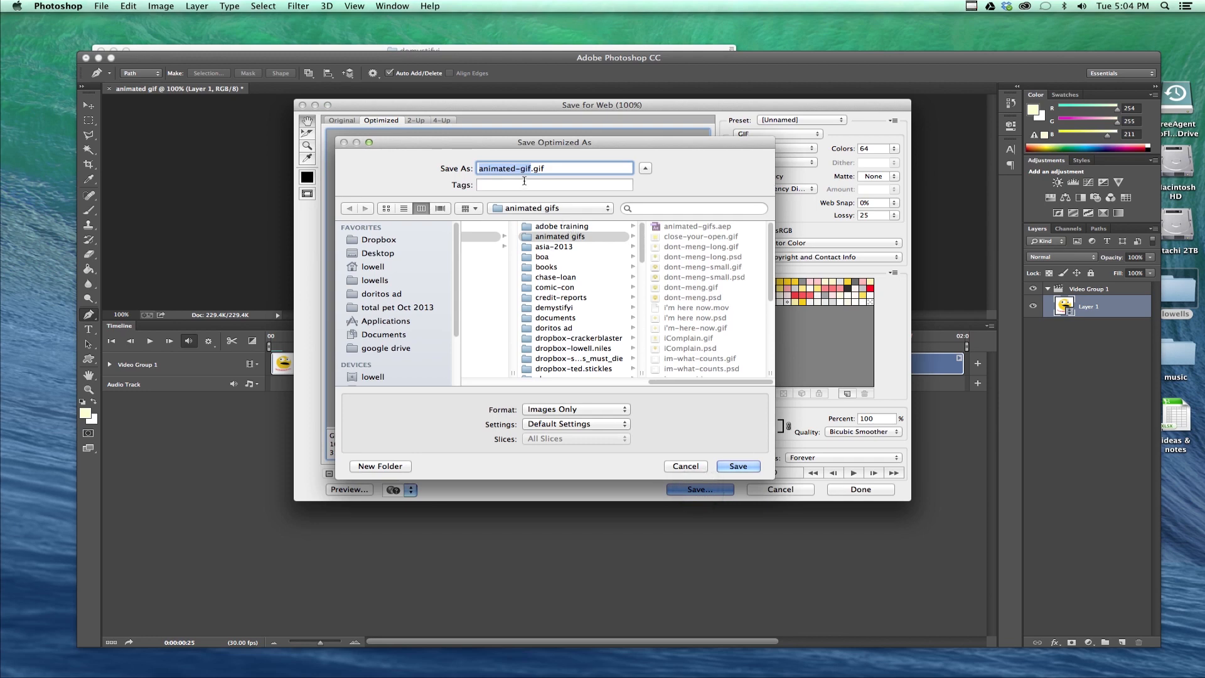
click(531, 169)
text(-baaakkkit)
click(744, 469)
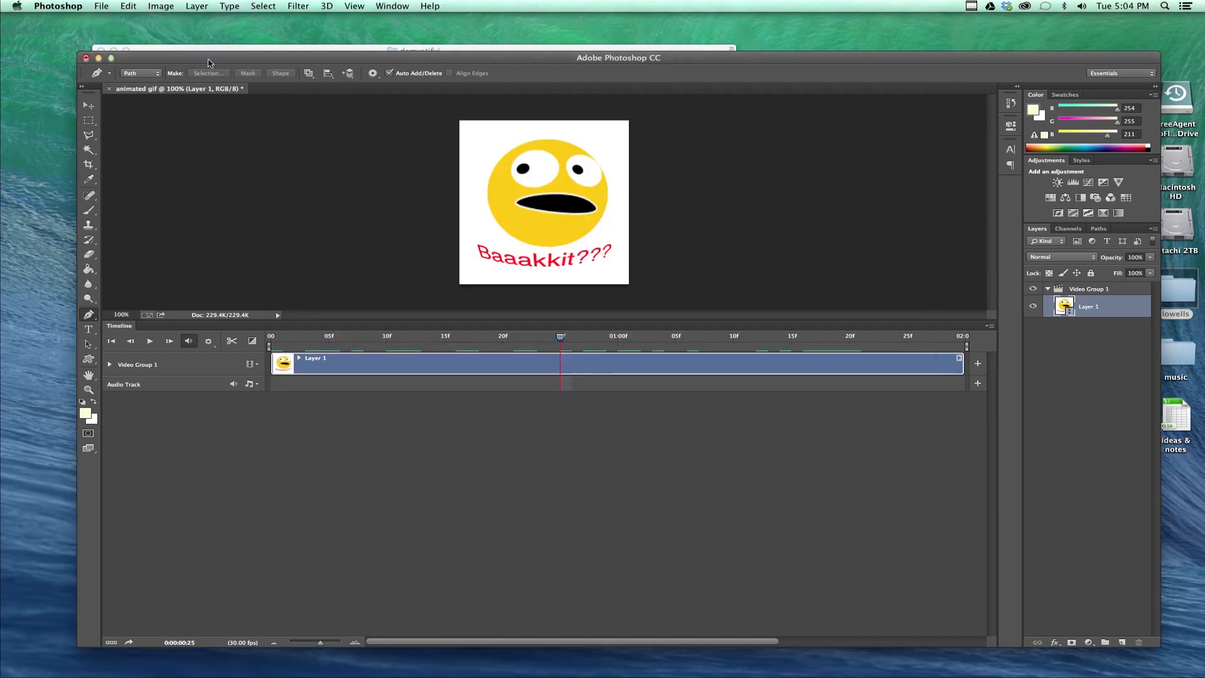
Switch to Finder and open the animated gifs folder.
click(98, 59)
click(162, 55)
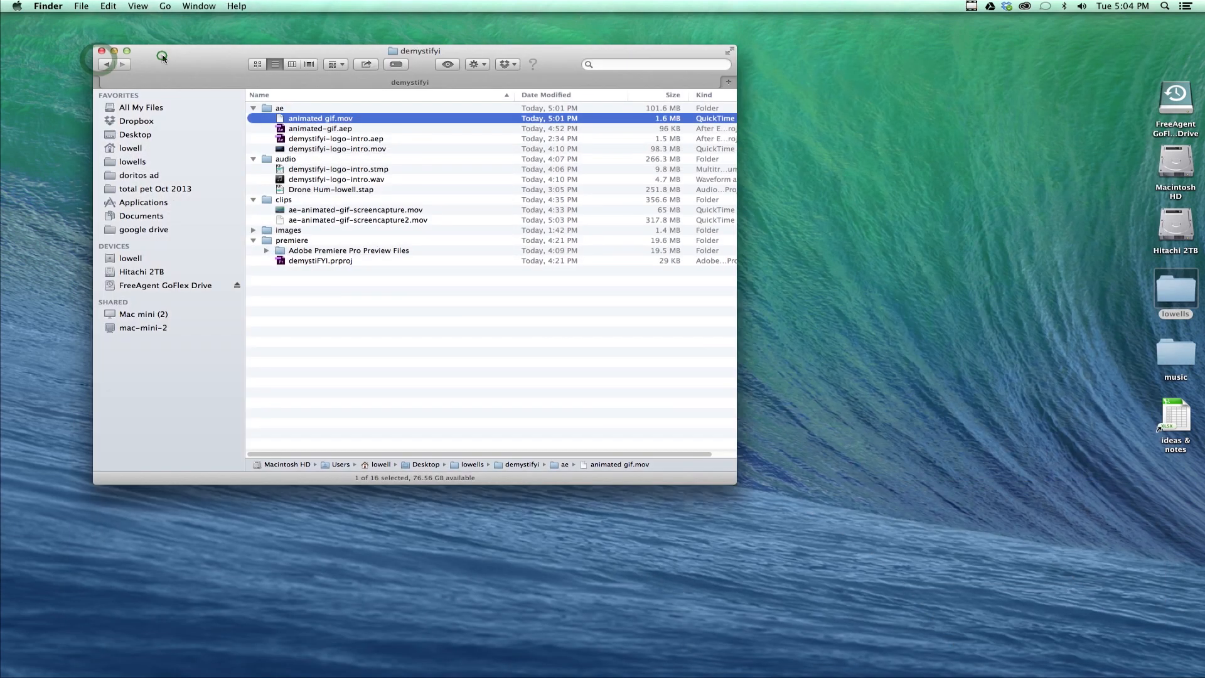
click(128, 162)
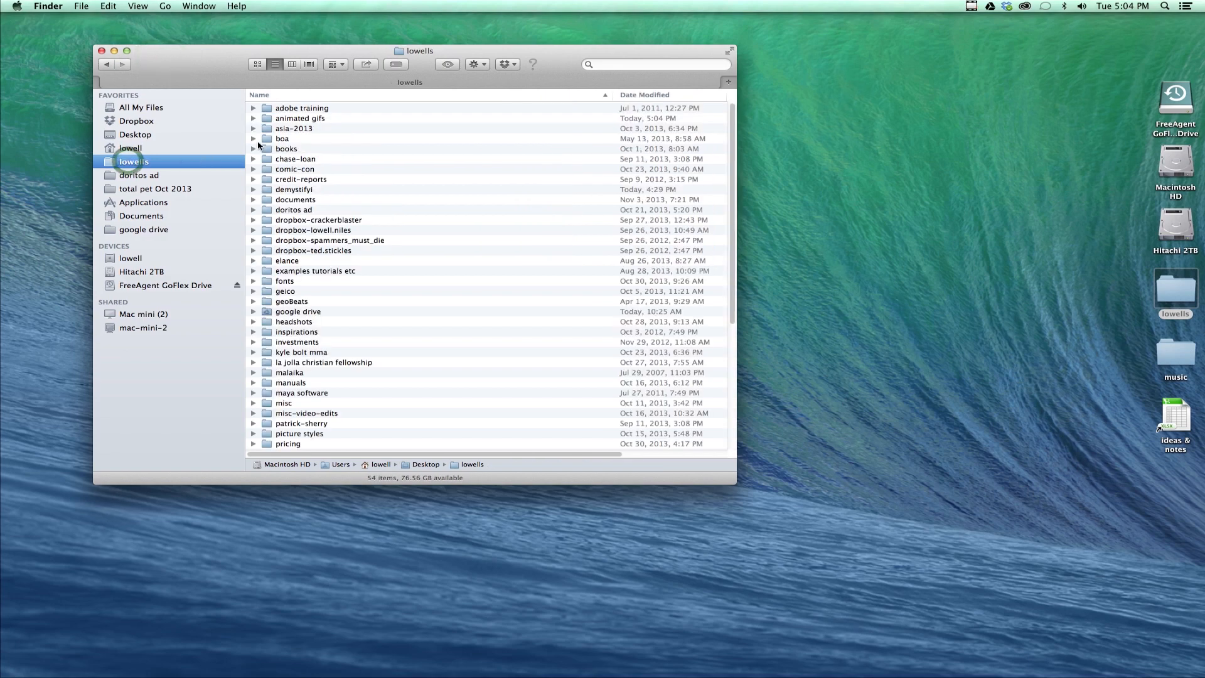
click(283, 119)
double_click(283, 119)
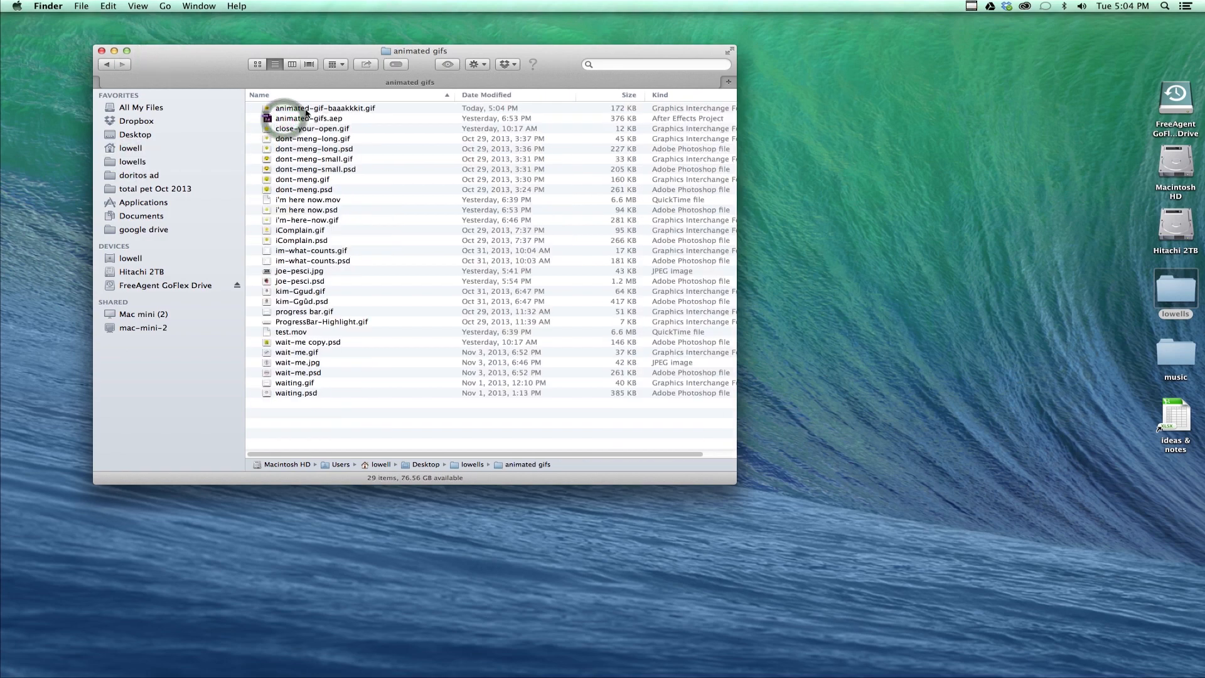
Open animated-gif-baaakkkit.gif in Firefox and reposition the browser window to watch the looping animation.
click(307, 107)
right_click(346, 110)
mouse_move(540, 124)
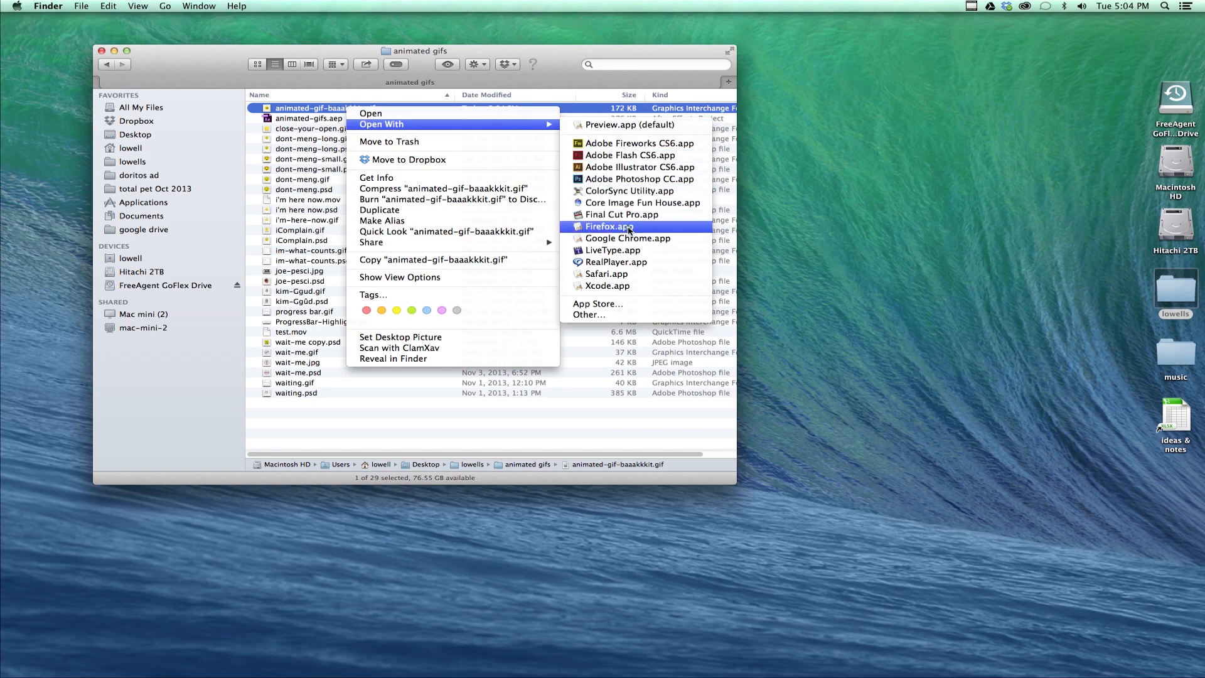
click(628, 227)
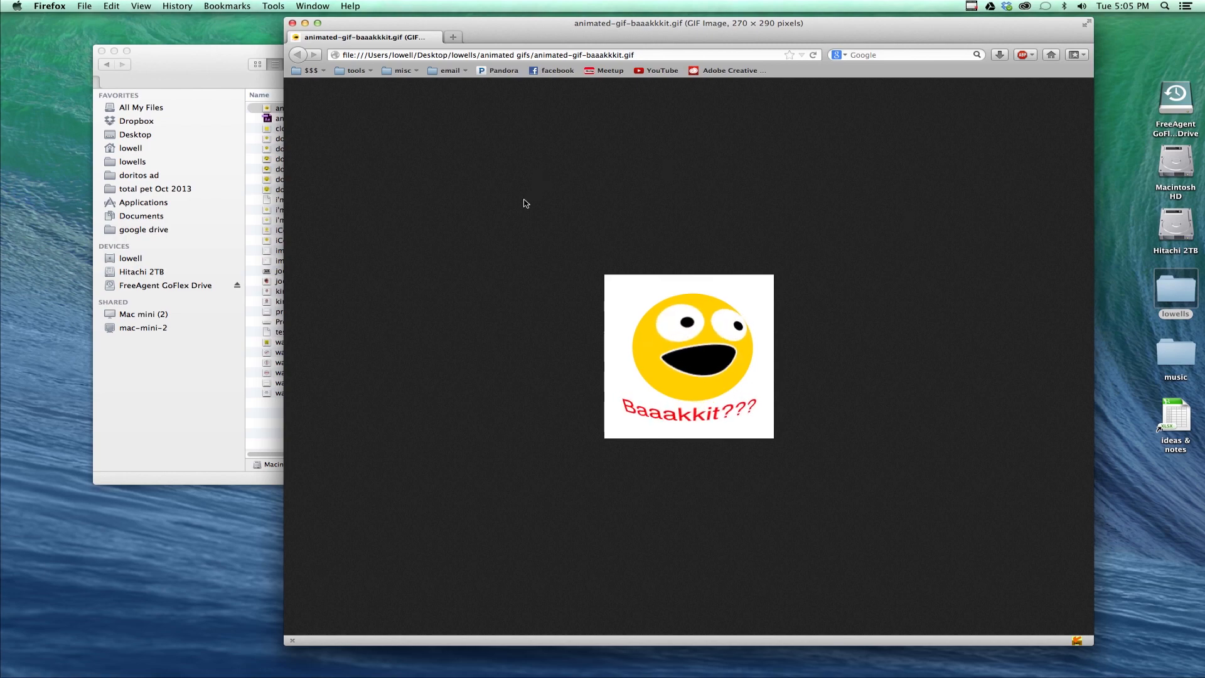
drag(566, 42, 586, 39)
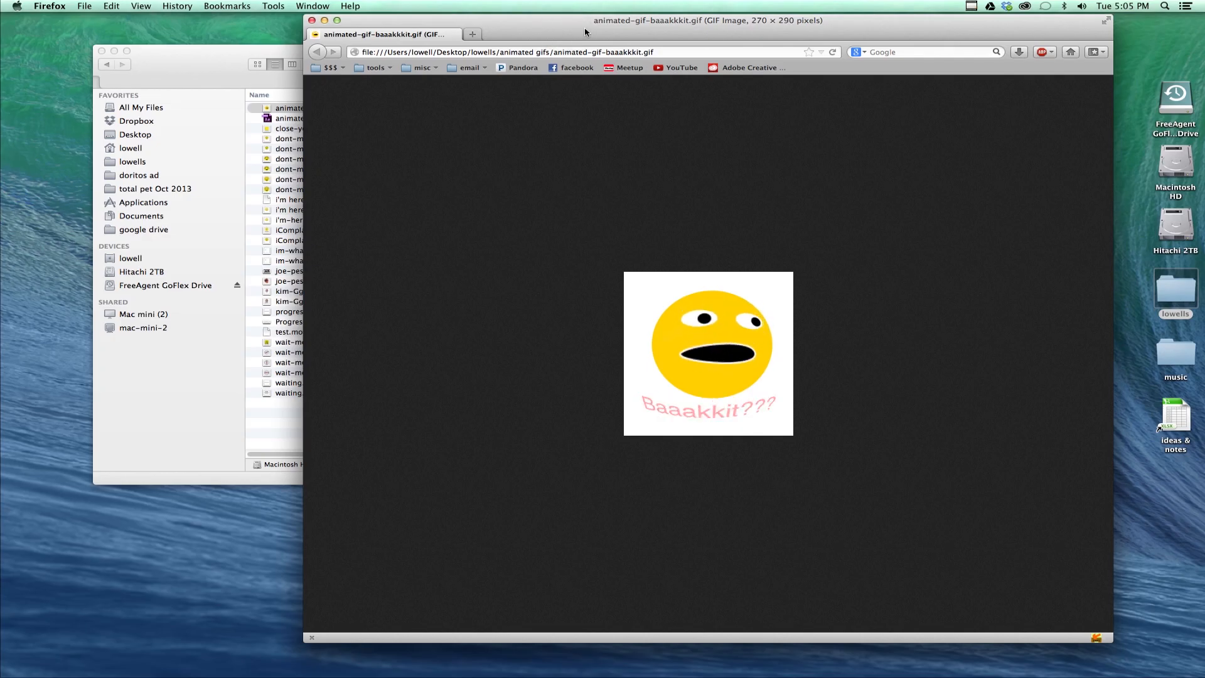
drag(585, 32, 589, 42)
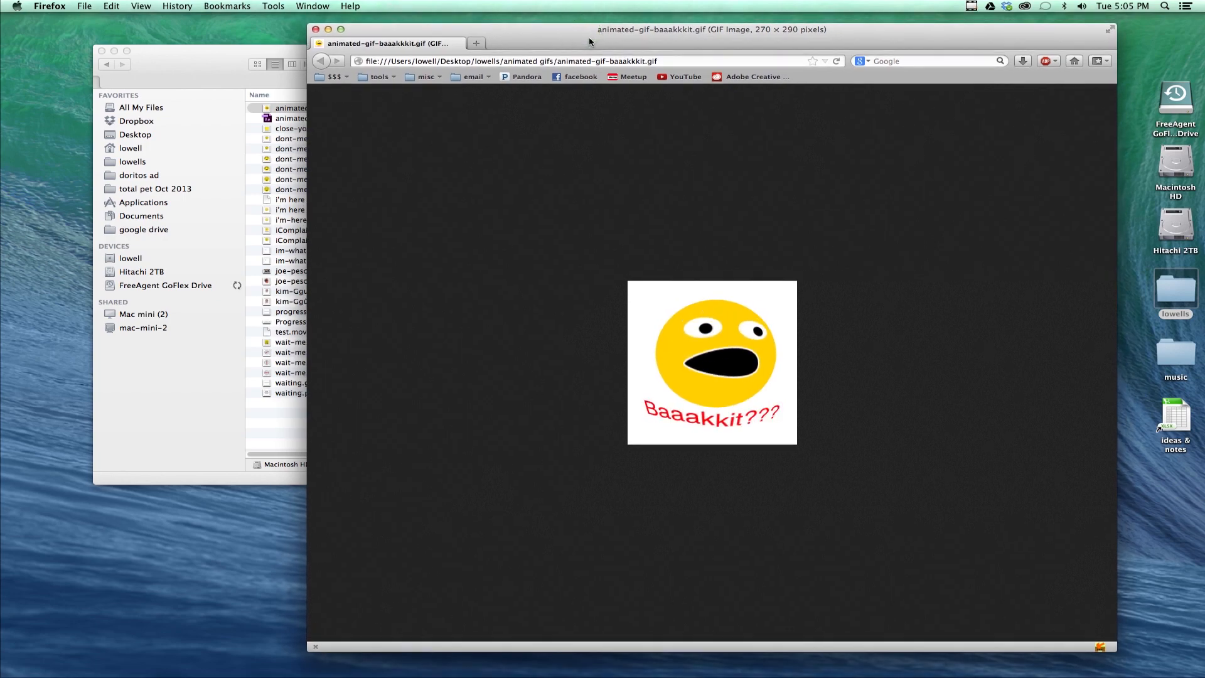